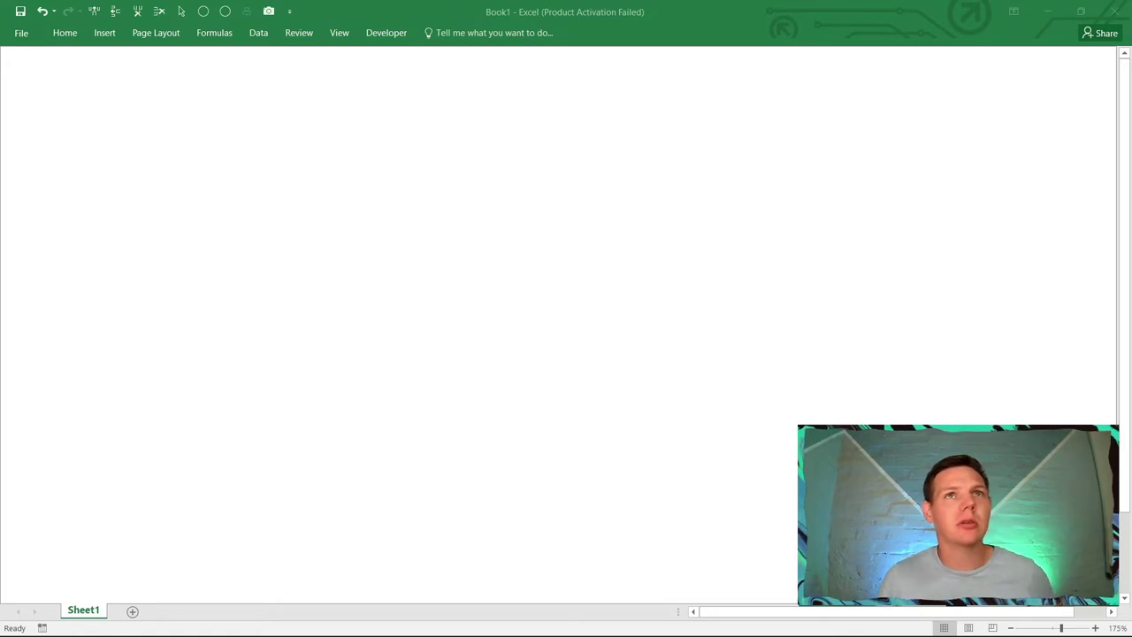
# Show the worksheet's gridlines, headings and formula bar, and keep the ribbon expanded on the data commands
pyautogui.click(258, 33)
pyautogui.click(339, 33)
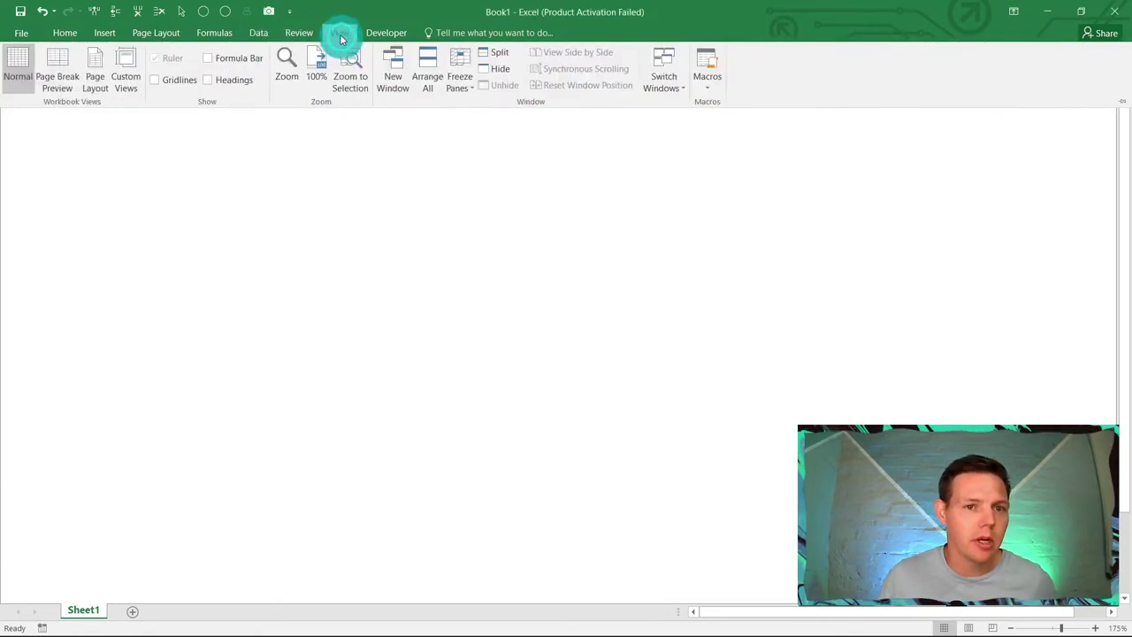
pyautogui.click(182, 82)
pyautogui.click(208, 80)
pyautogui.click(209, 57)
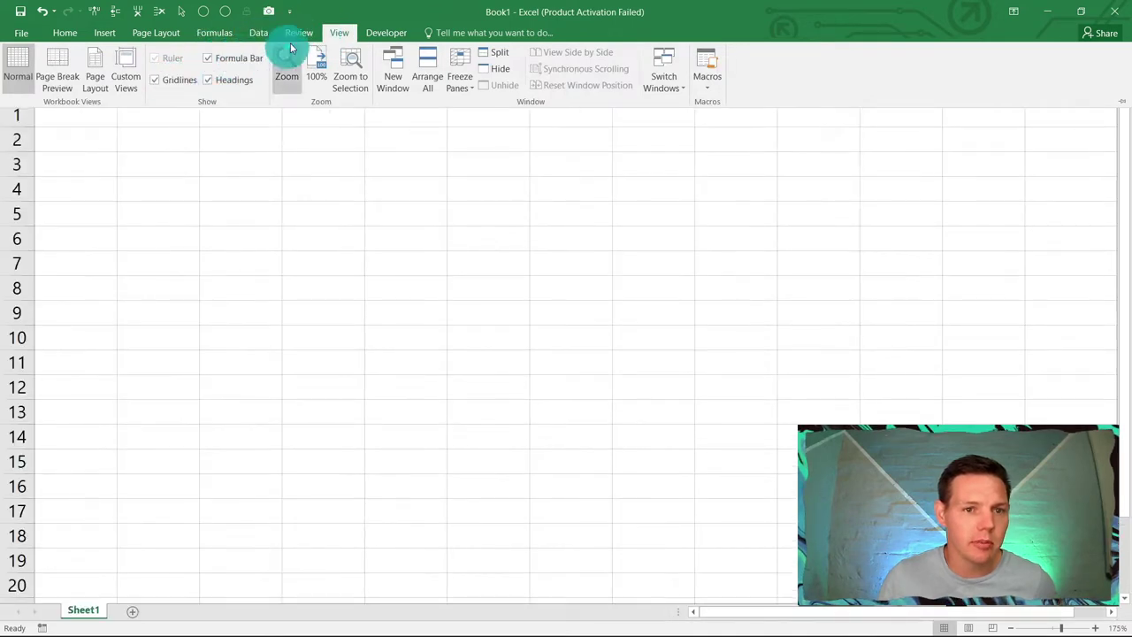
pyautogui.click(265, 32)
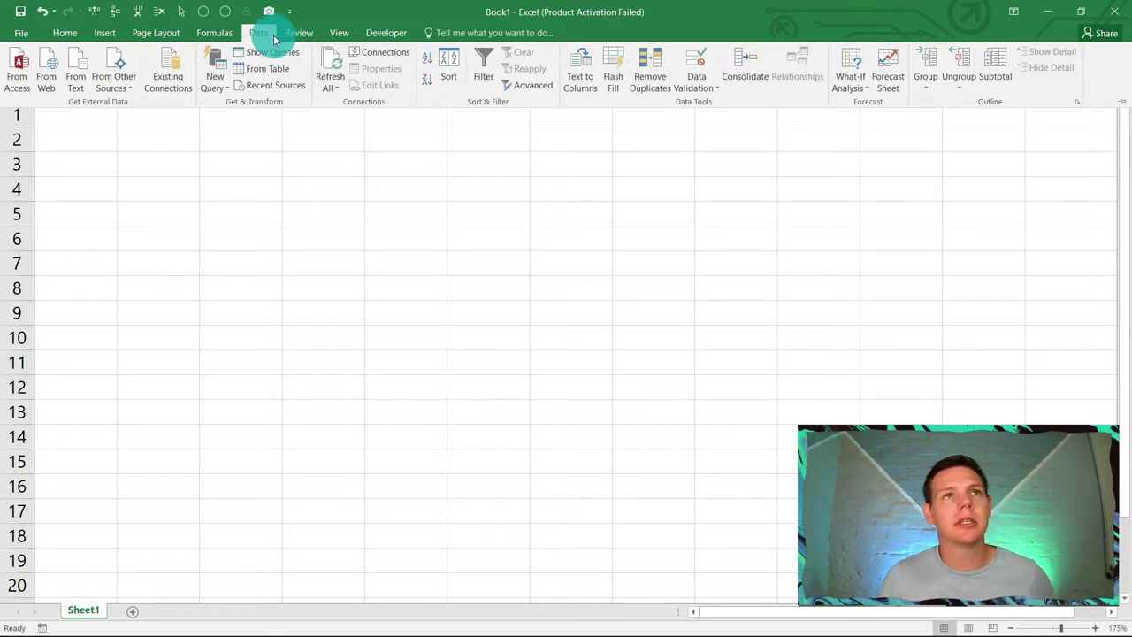
pyautogui.doubleClick(265, 32)
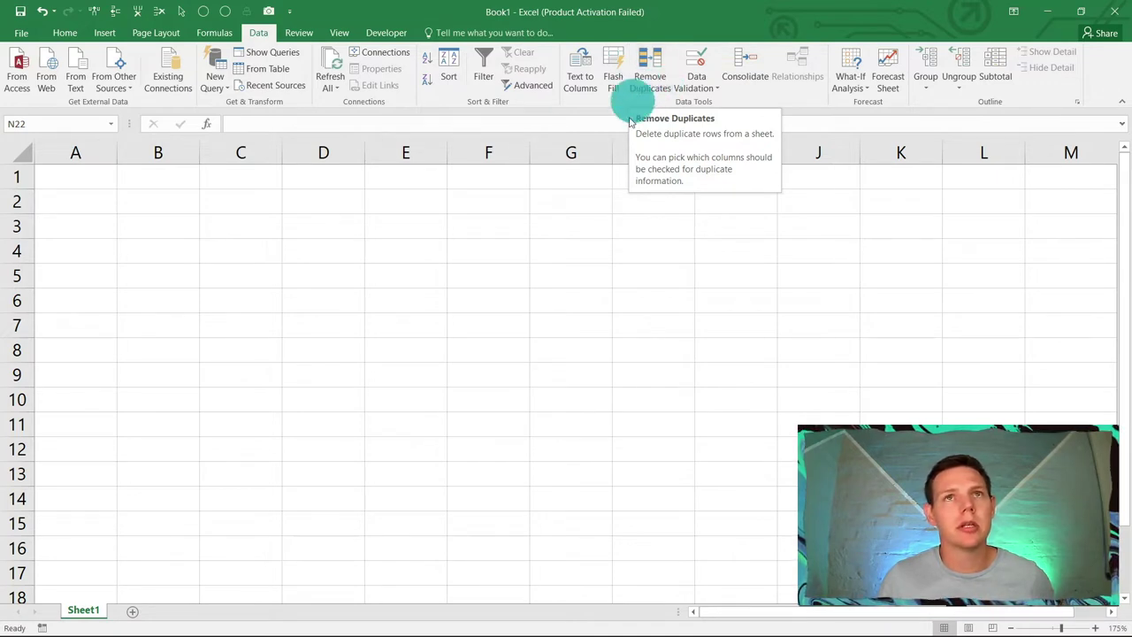
# Rename the worksheet Sheet1 as "Rate sheet"
pyautogui.click(144, 208)
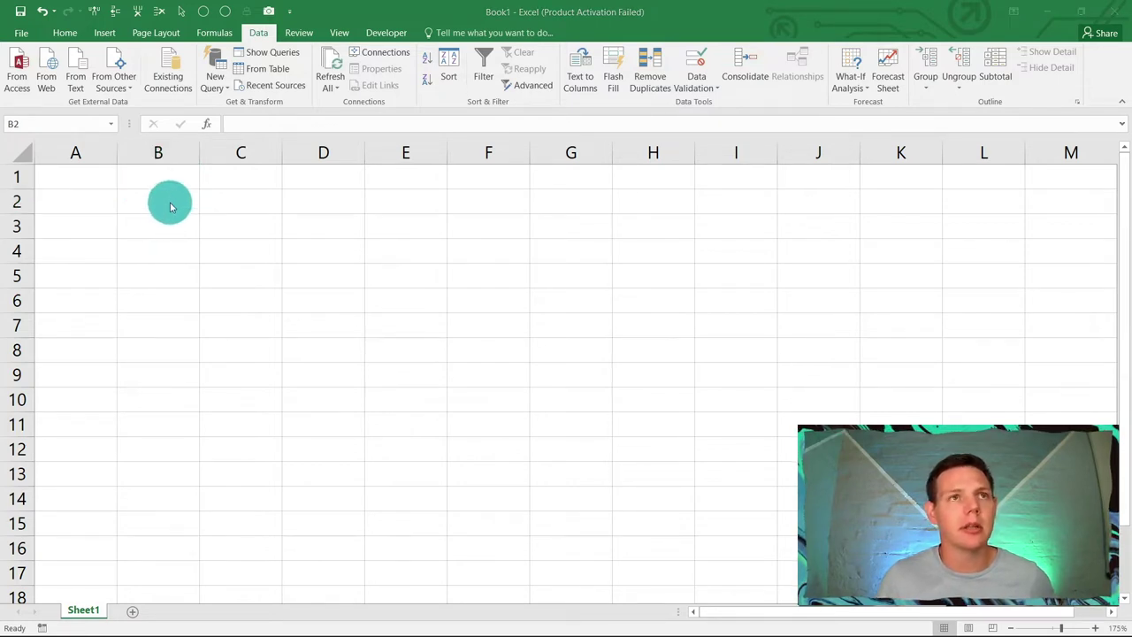
pyautogui.click(170, 202)
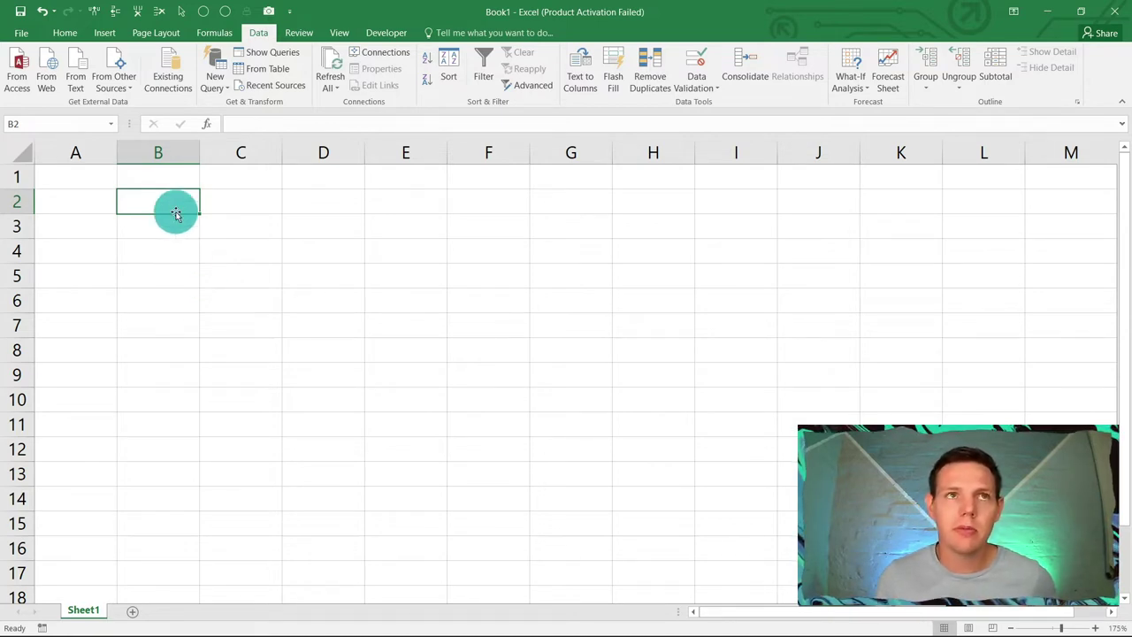
pyautogui.doubleClick(81, 610)
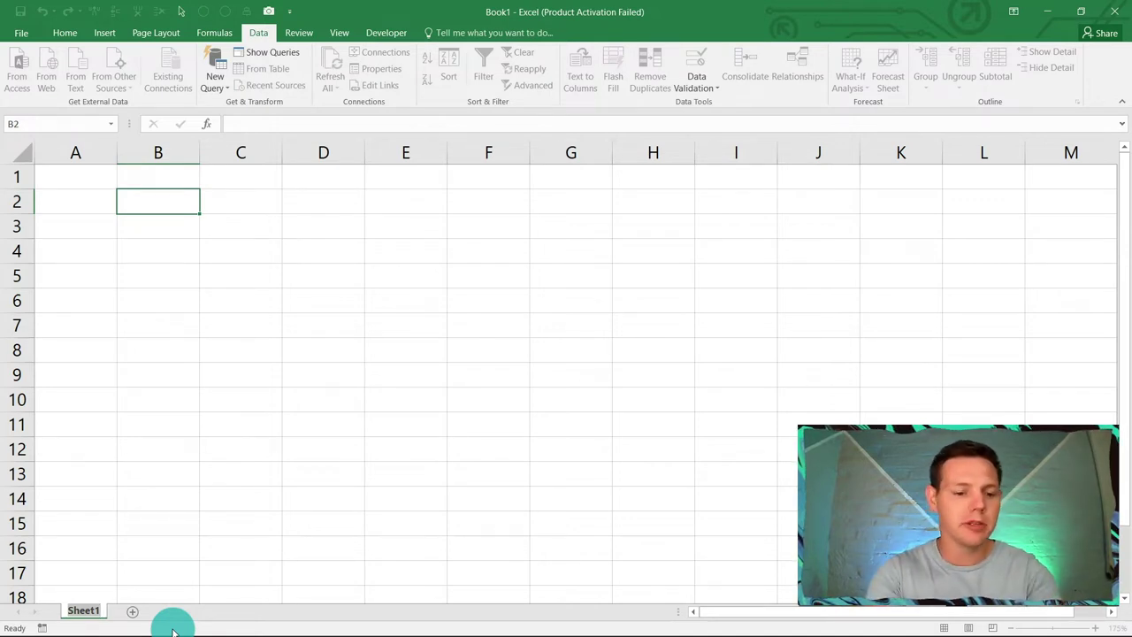
pyautogui.write('Rate sheet')
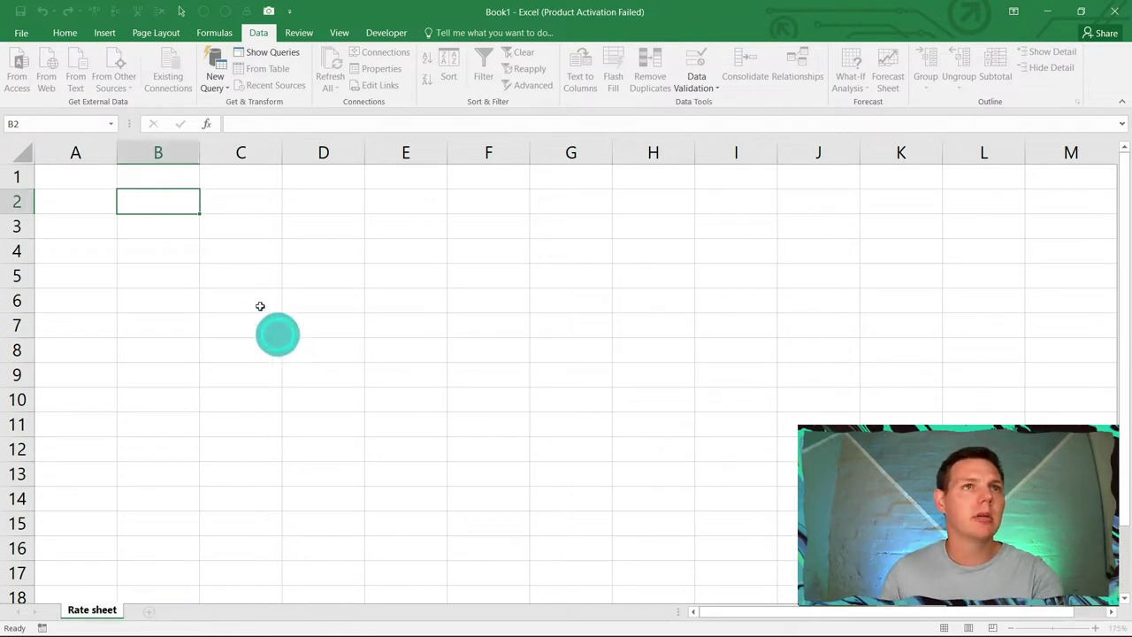
pyautogui.click(288, 348)
# Enter the headers Consultant in B2 and Rate in C2, and fit column B's width to its content
pyautogui.click(155, 197)
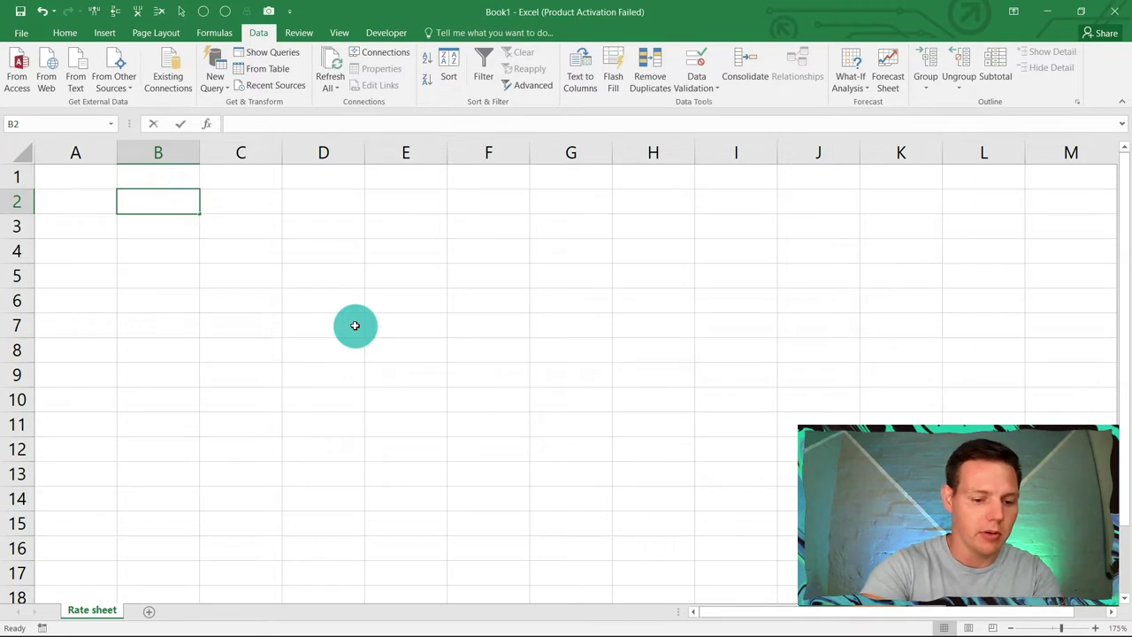
pyautogui.write('Consultant')
pyautogui.press('Tab')
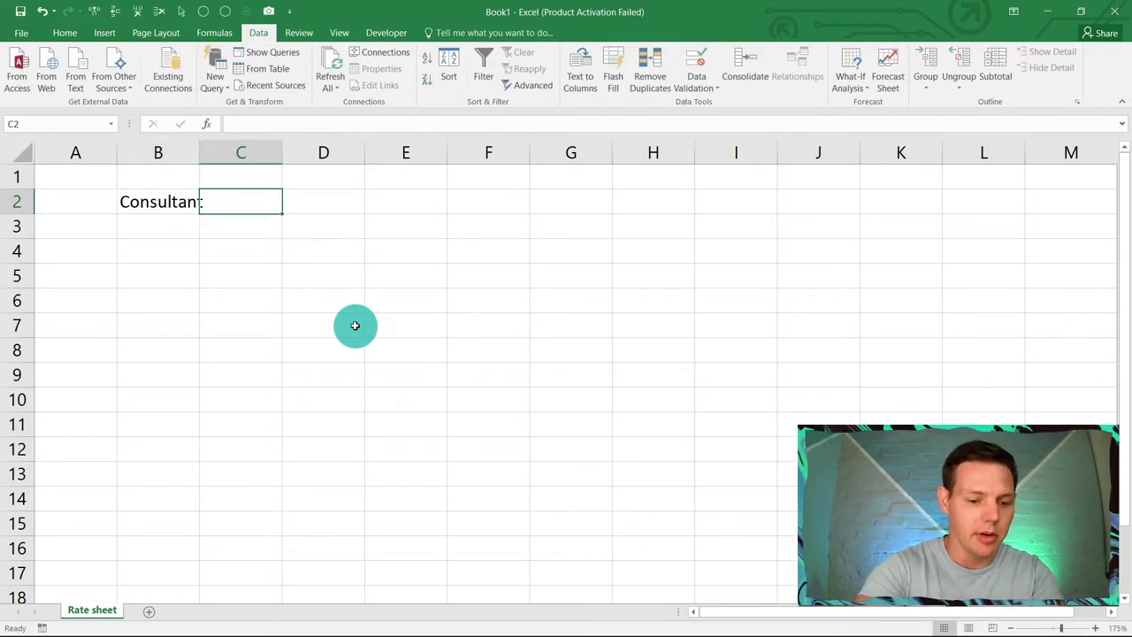
pyautogui.write('Rate')
pyautogui.press('Tab')
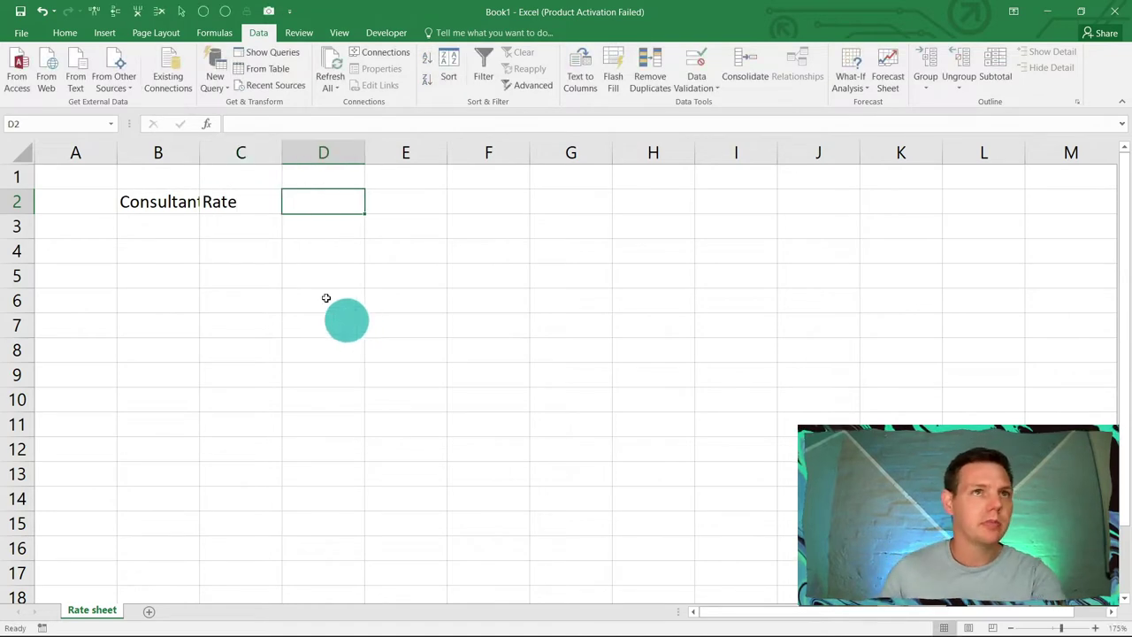
pyautogui.doubleClick(199, 155)
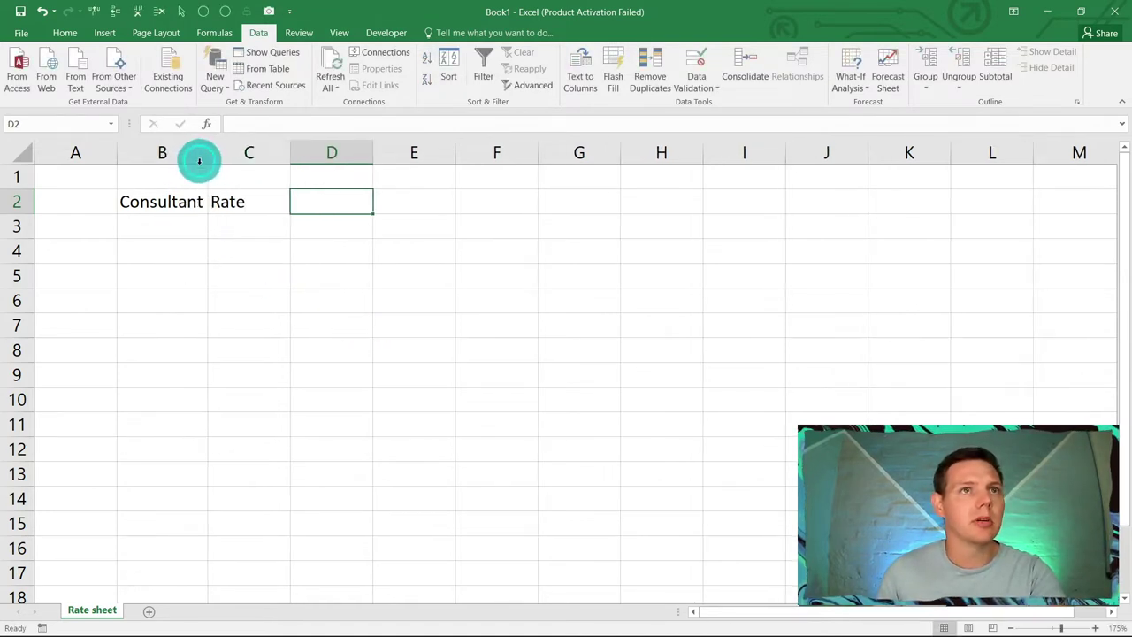
# Enter Guy 1 in B3 and fill the series down to Guy 3 in B5
pyautogui.click(190, 223)
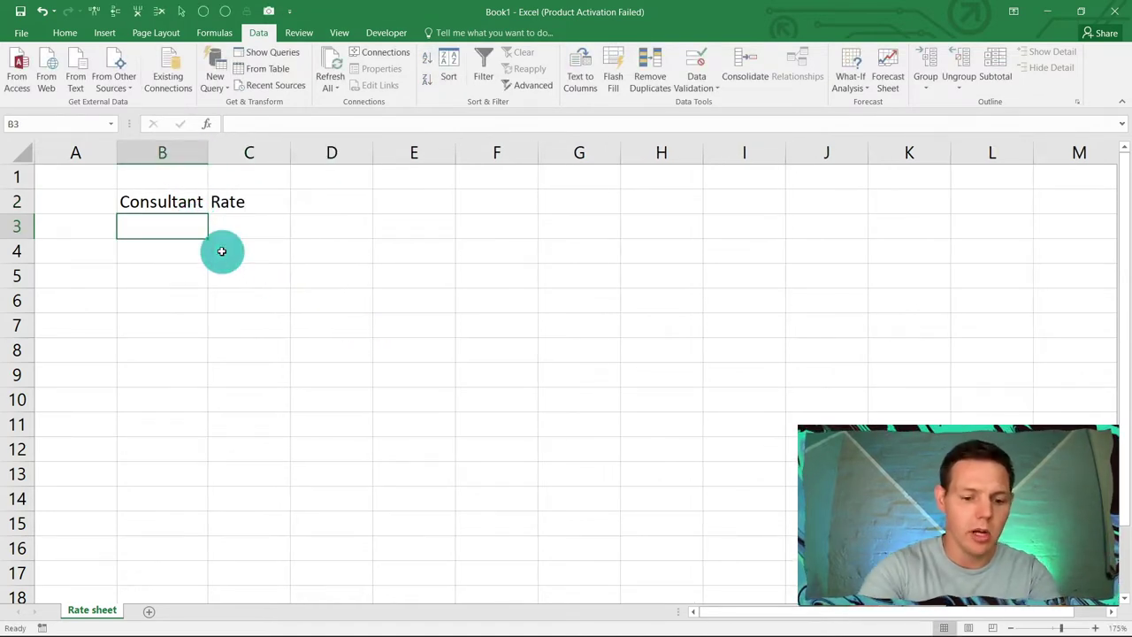
pyautogui.write('Guy 1')
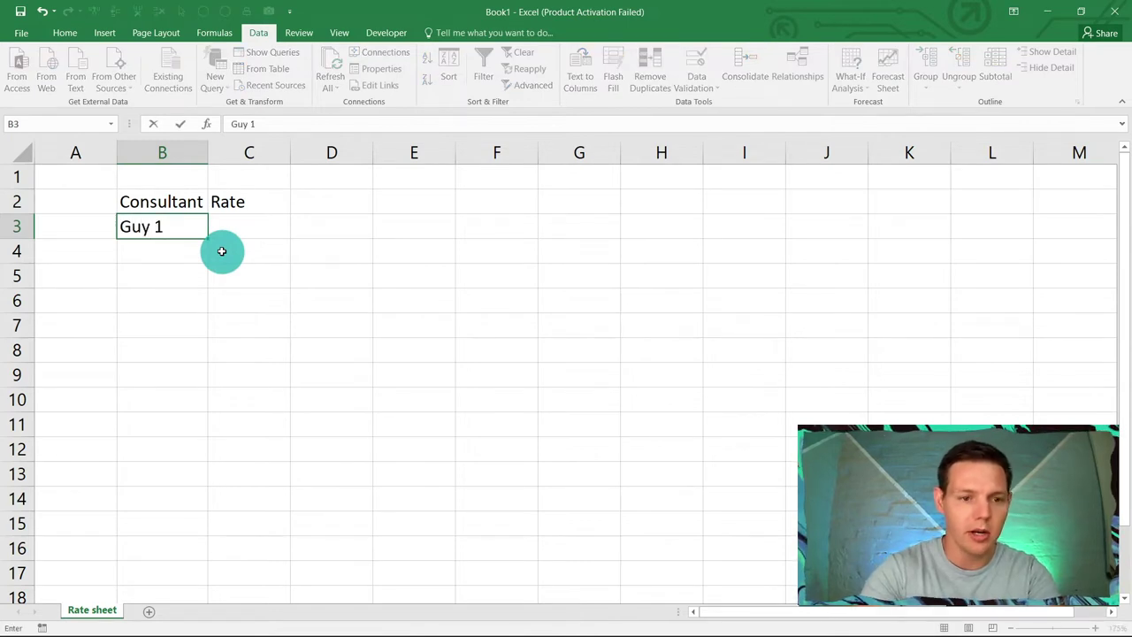
pyautogui.press('Return')
pyautogui.click(222, 251)
pyautogui.rightClick(221, 248)
pyautogui.press('Escape')
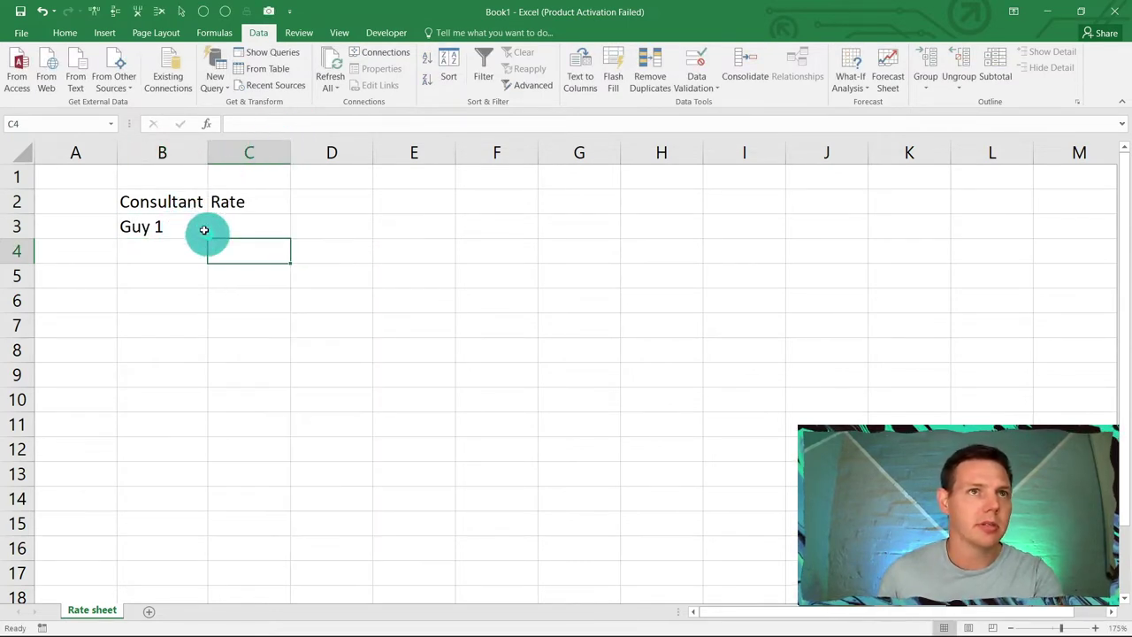
pyautogui.click(204, 232)
pyautogui.moveTo(209, 238); pyautogui.dragTo(202, 278)
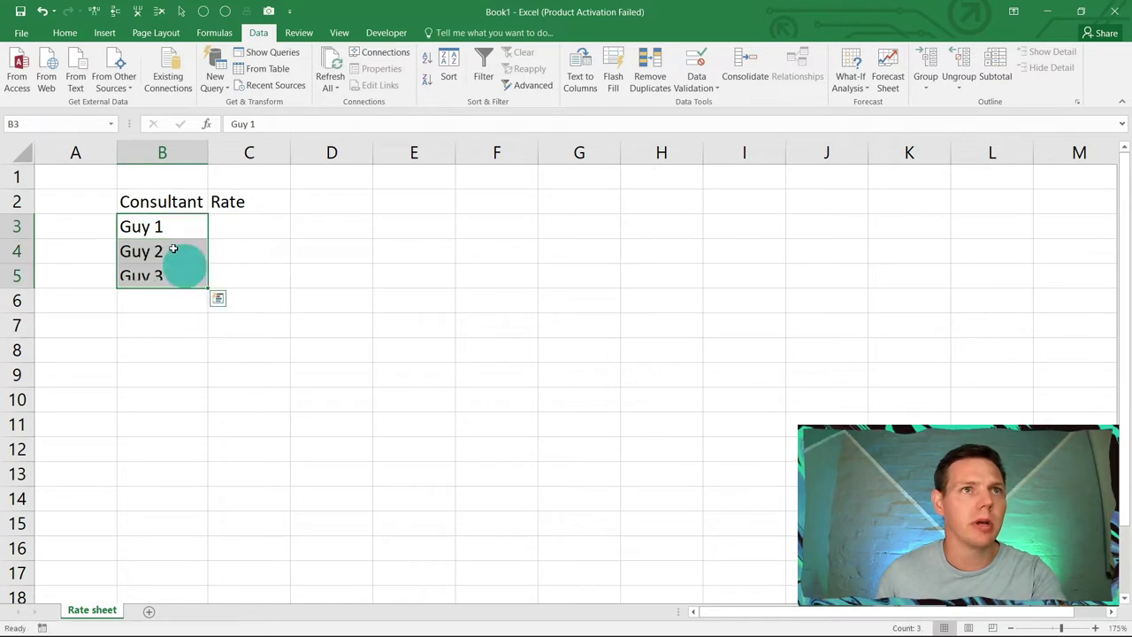
# Enter the consultants' rates 500, 600 and 700 in cells C3 to C5
pyautogui.click(224, 231)
pyautogui.write('500')
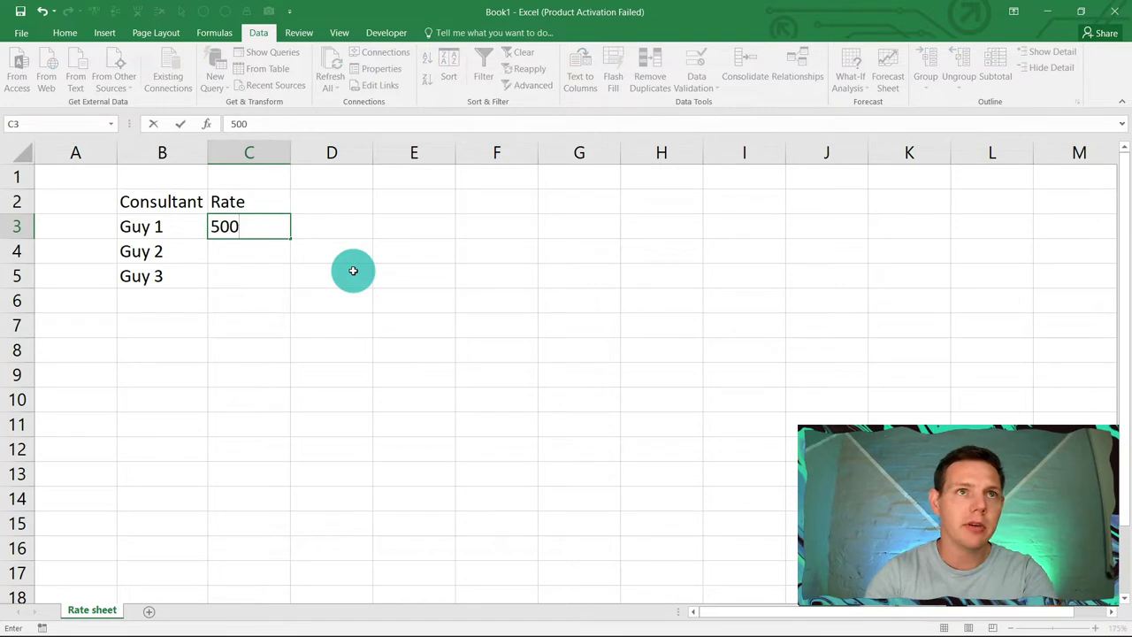
pyautogui.press('Return')
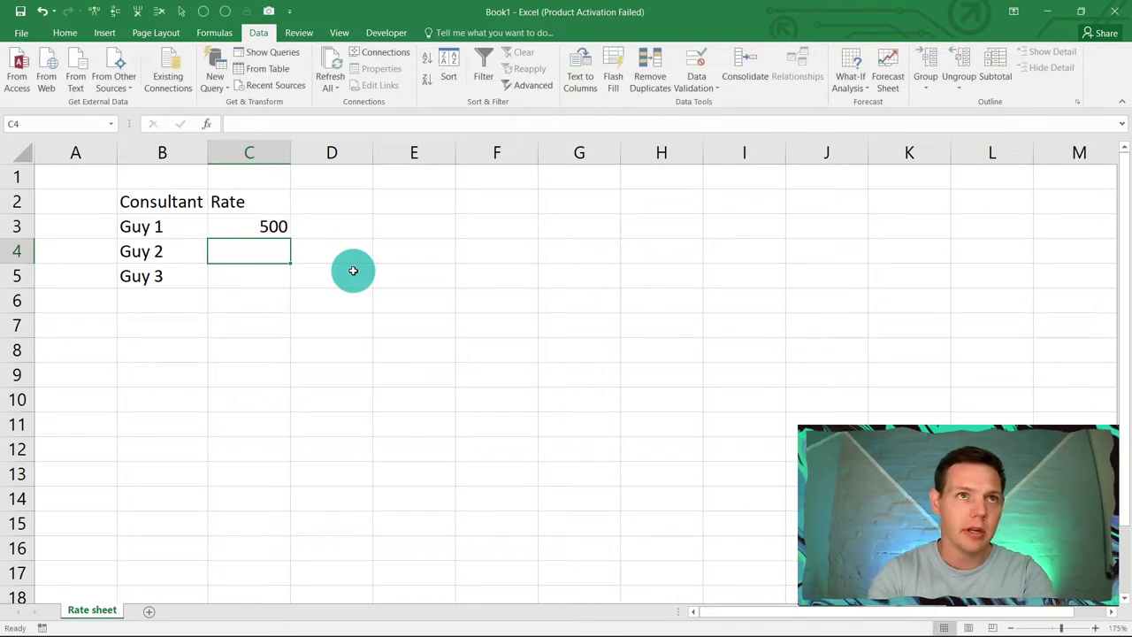
pyautogui.write('600')
pyautogui.press('Return')
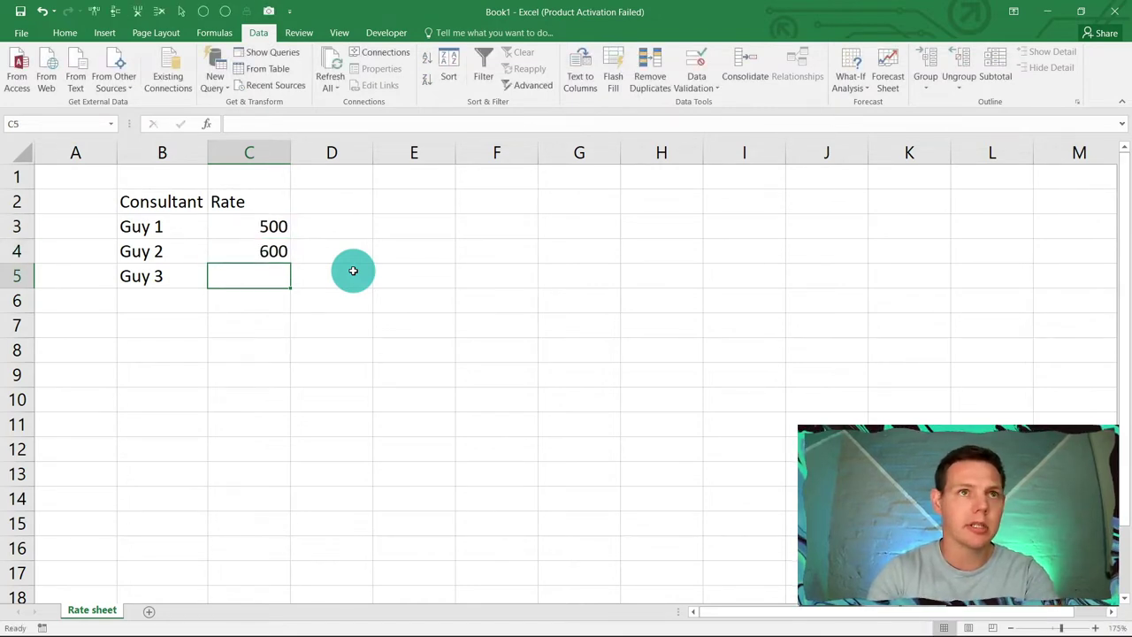
pyautogui.write('700')
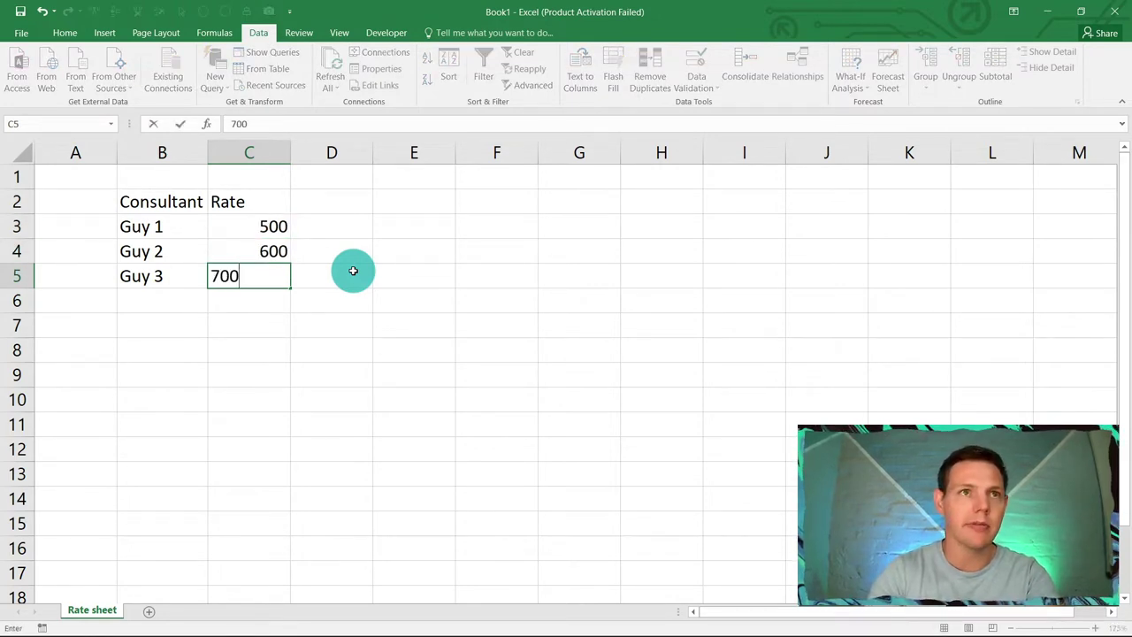
pyautogui.press('Return')
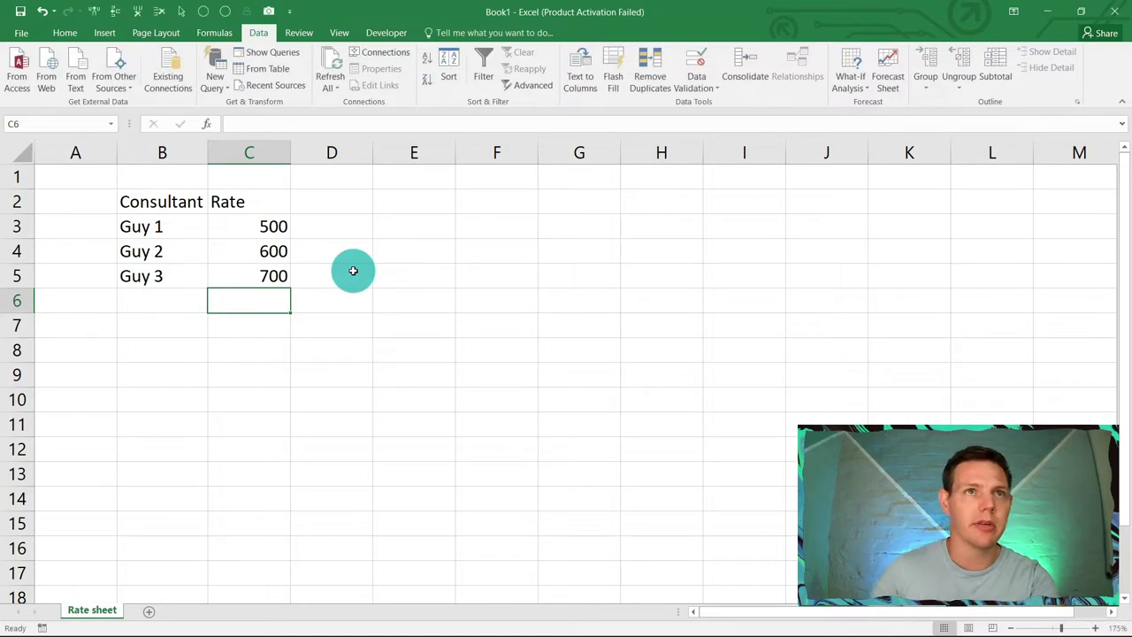
# Convert the range B2:C5 into a table with headers and name the table Ratesheet
pyautogui.click(161, 200)
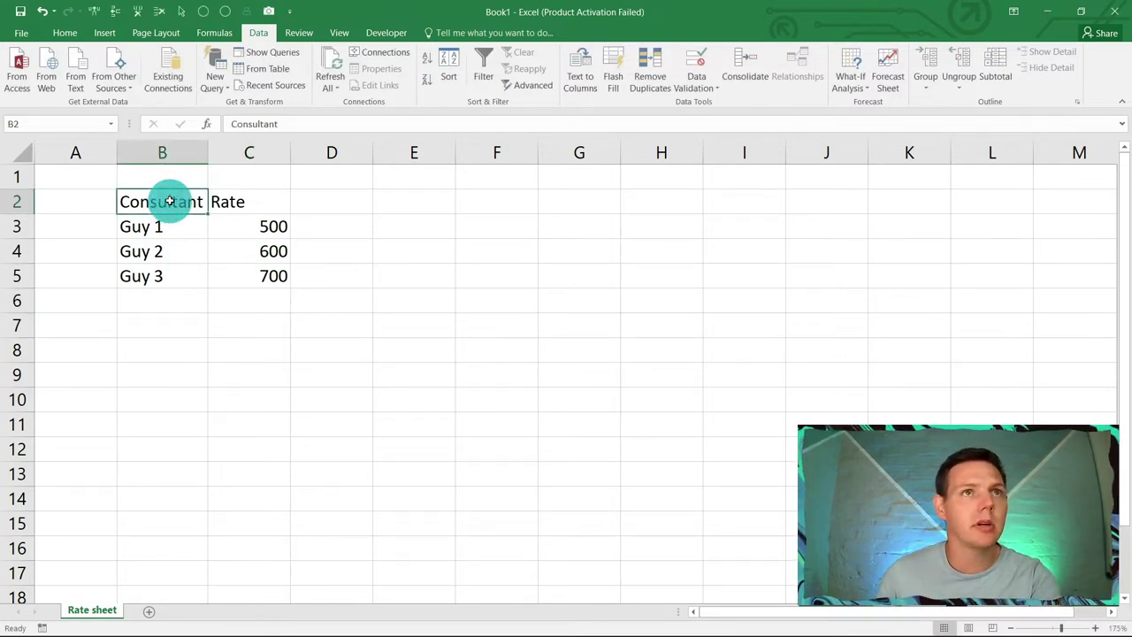
pyautogui.moveTo(171, 201); pyautogui.dragTo(240, 271)
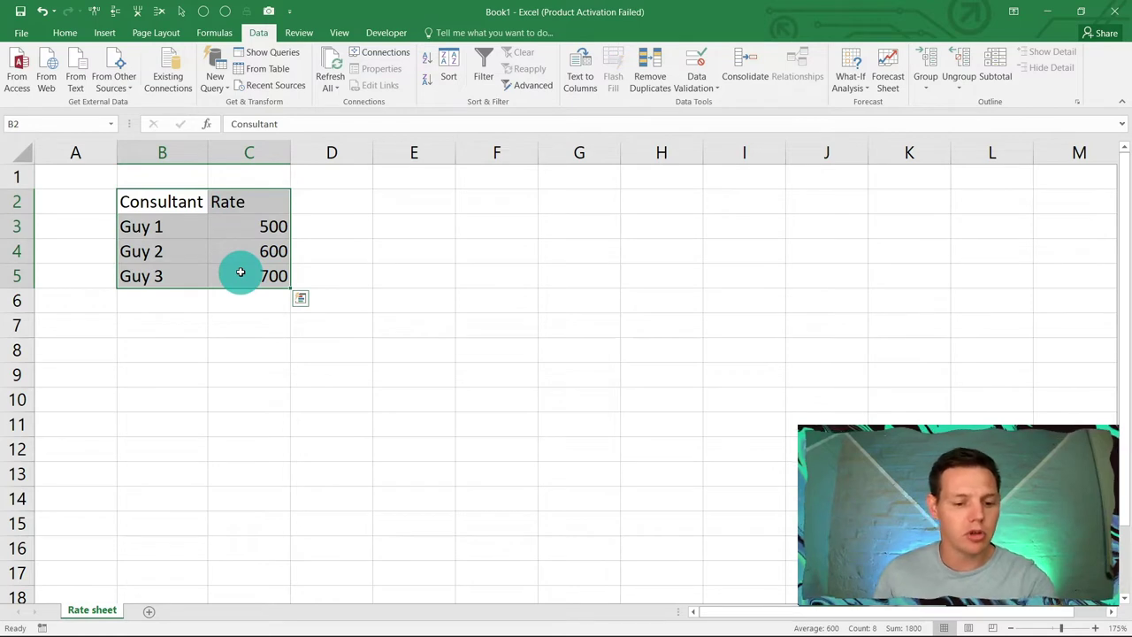
pyautogui.hotkey('ctrl', 't')
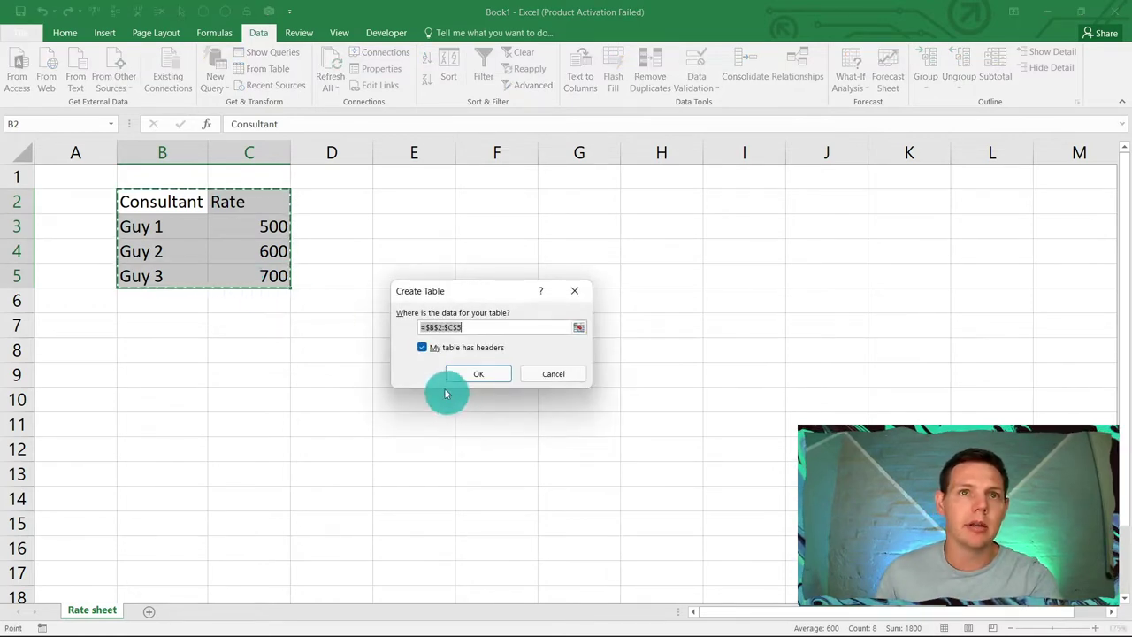
pyautogui.click(479, 374)
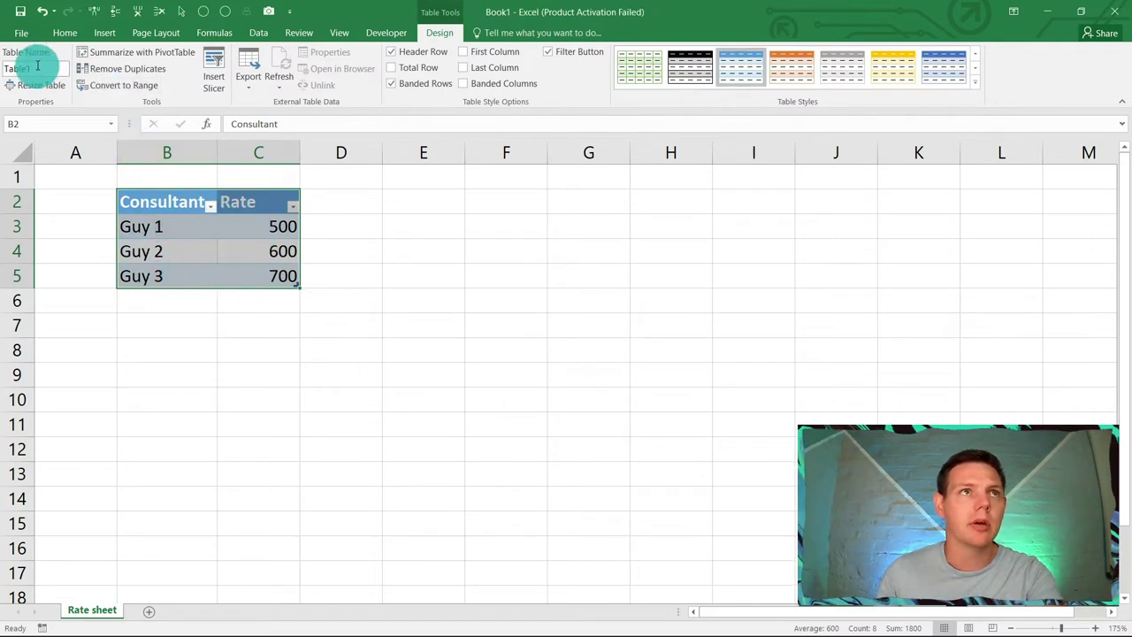
pyautogui.click(37, 68)
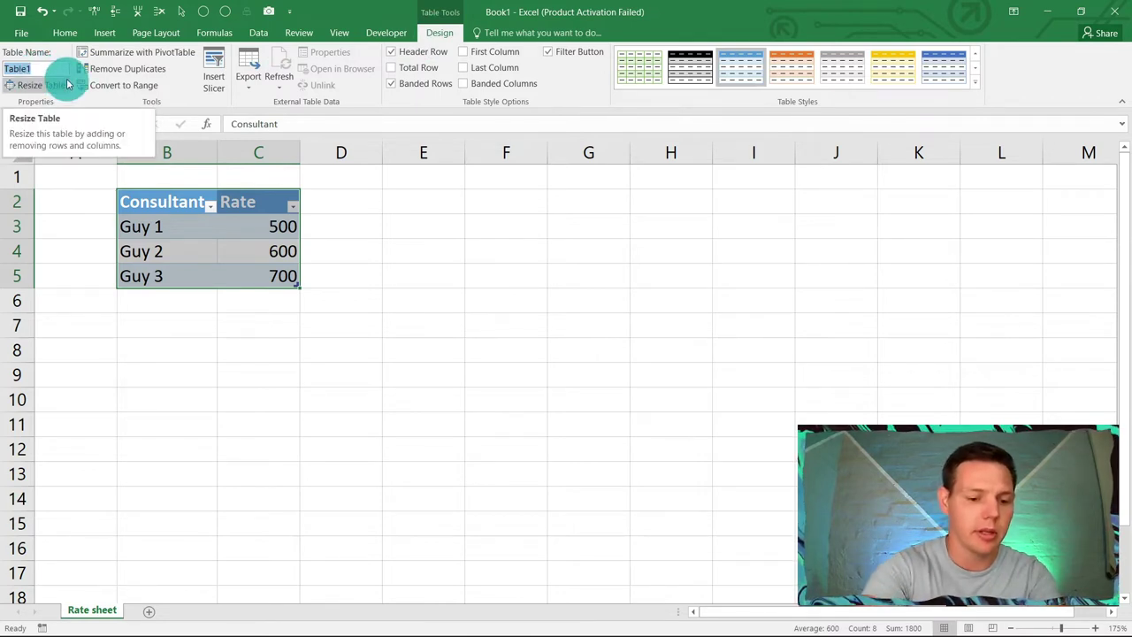
pyautogui.write('Ratessheet')
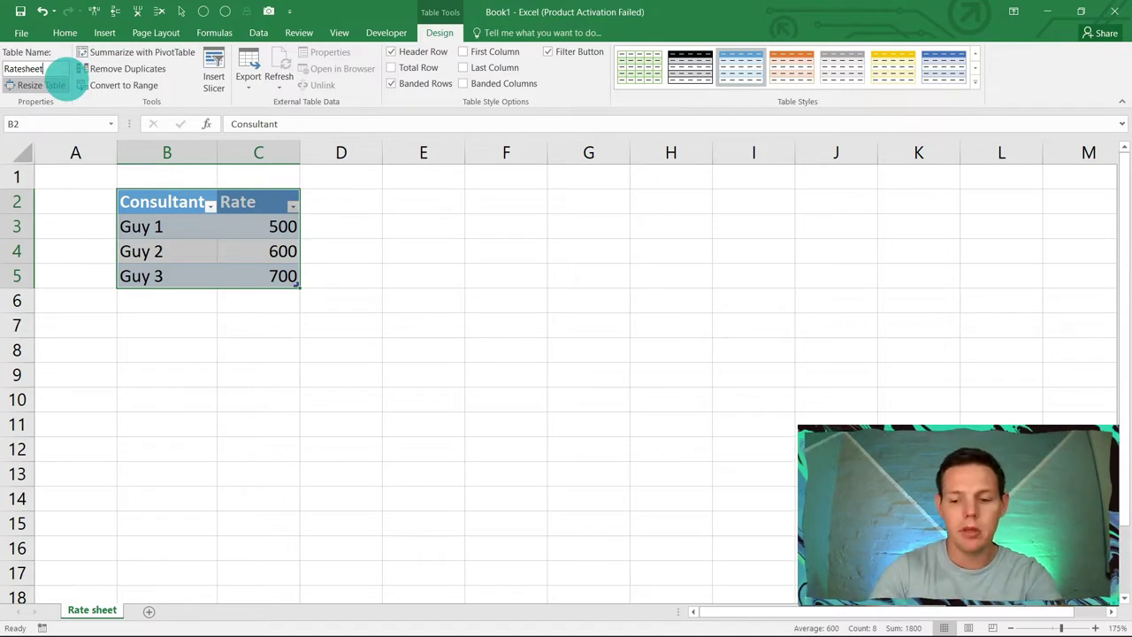
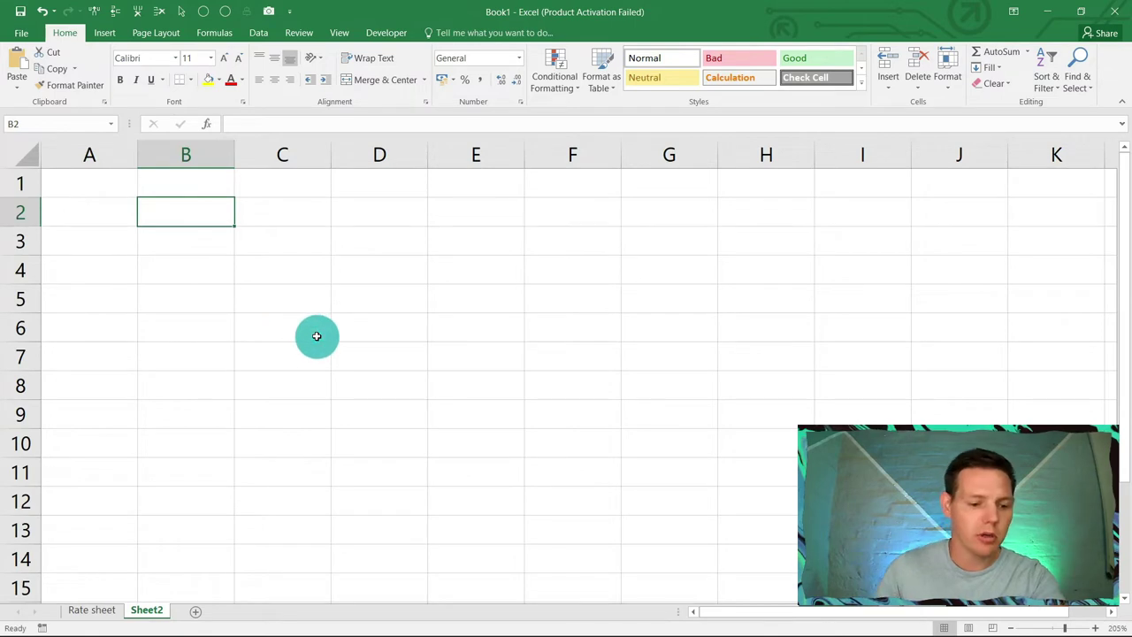
# Enter the headers Date in B2 and Consultant Name in C2, and fit column C's width to its content
pyautogui.write('Date')
pyautogui.press('Tab')
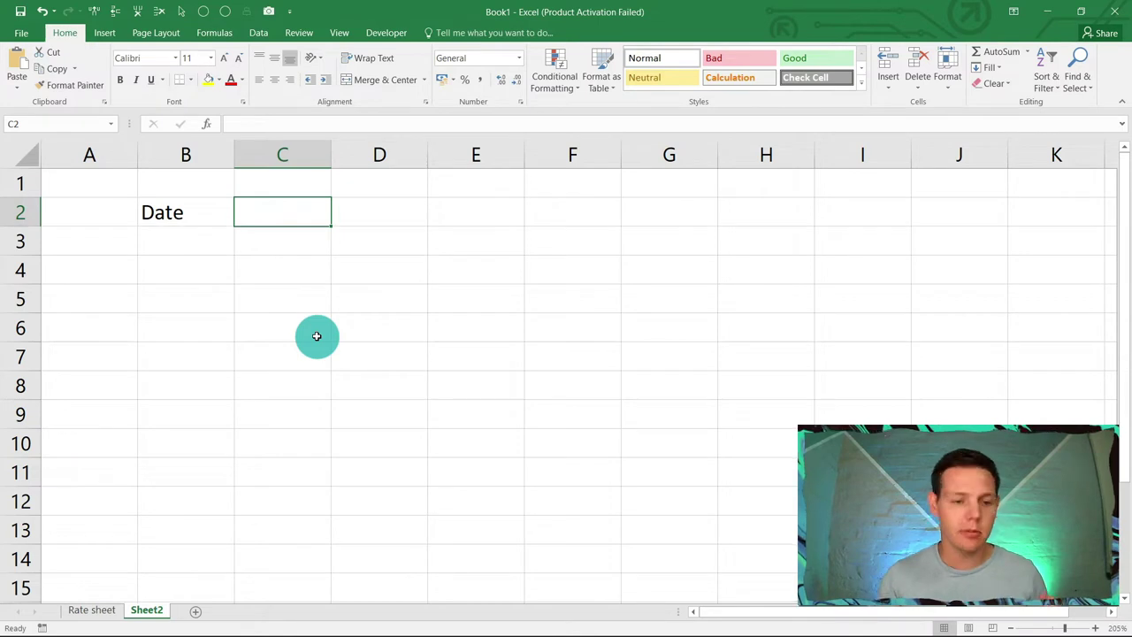
pyautogui.write('C')
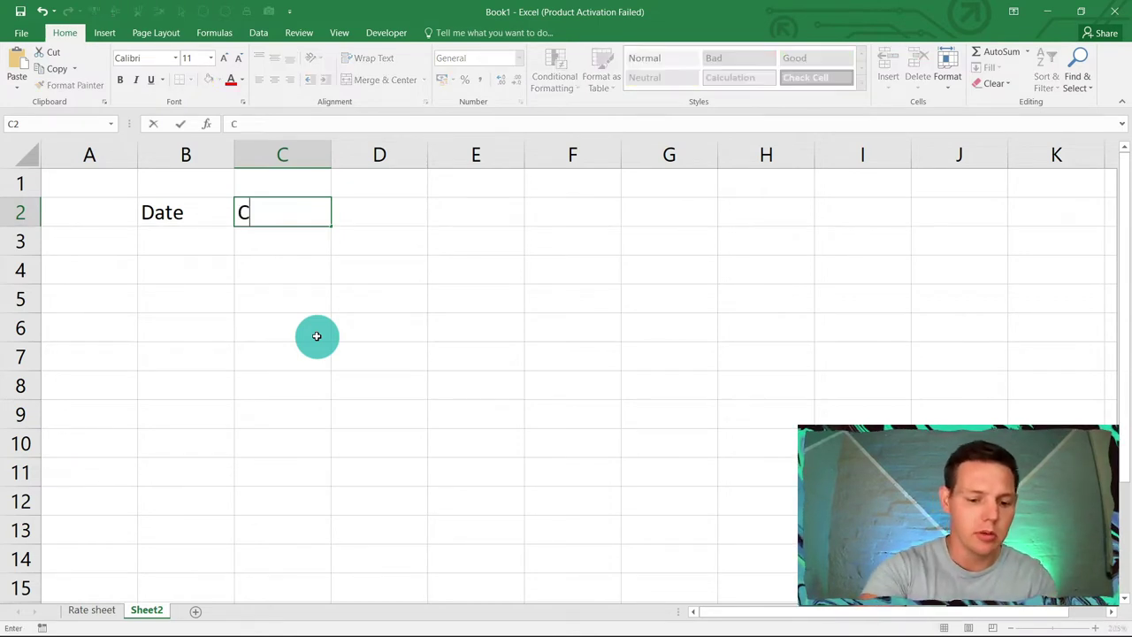
pyautogui.write('onsult')
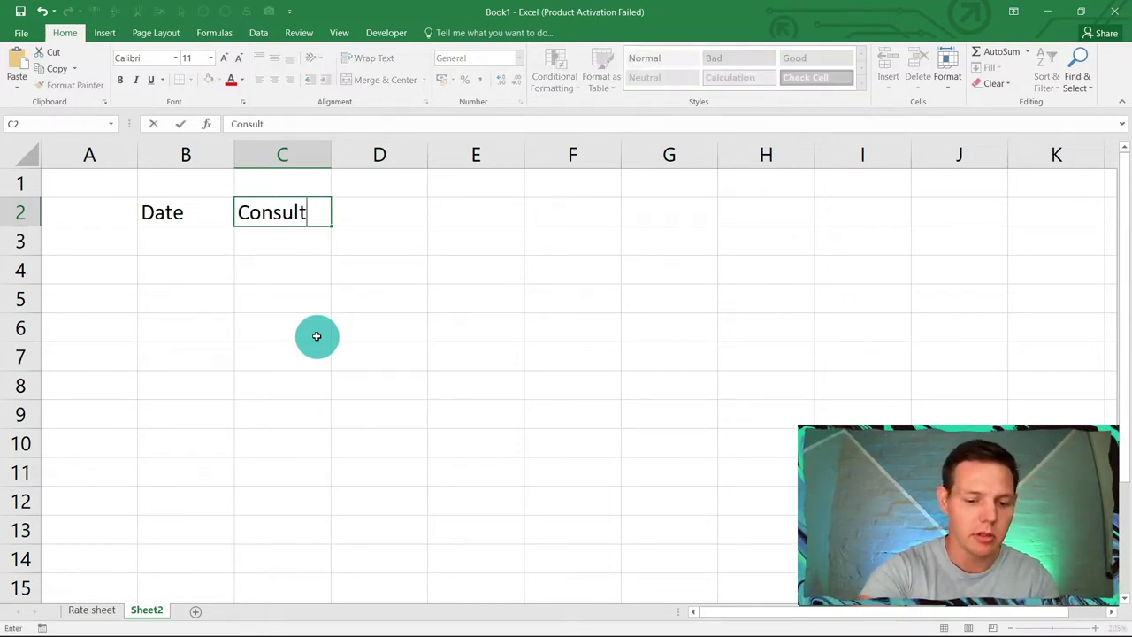
pyautogui.write('ant')
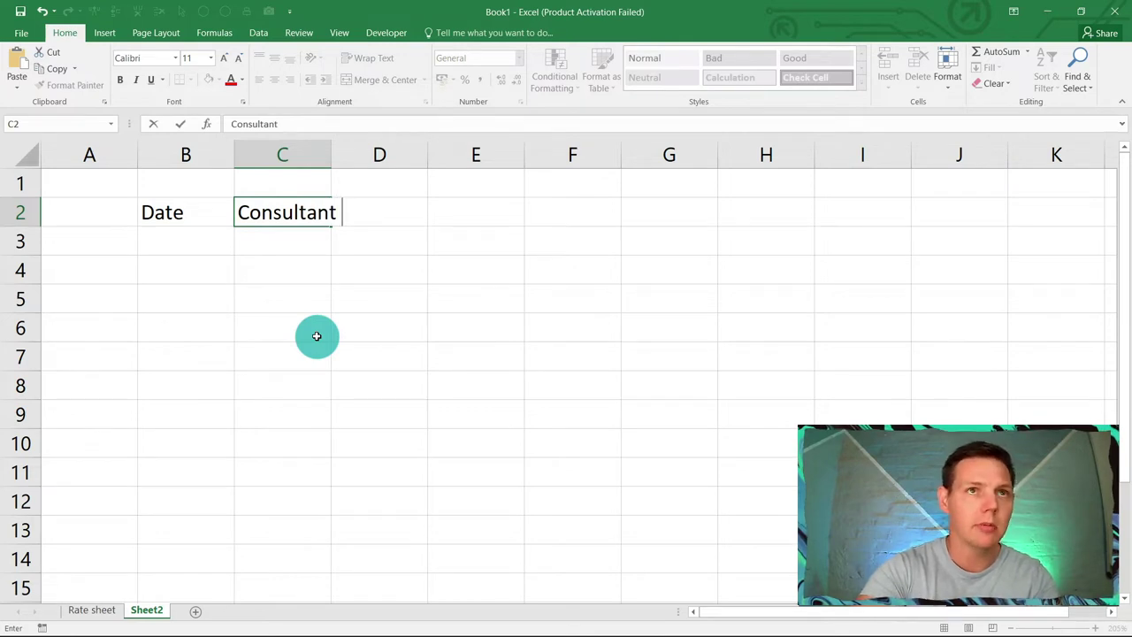
pyautogui.write(' Name')
pyautogui.press('Tab')
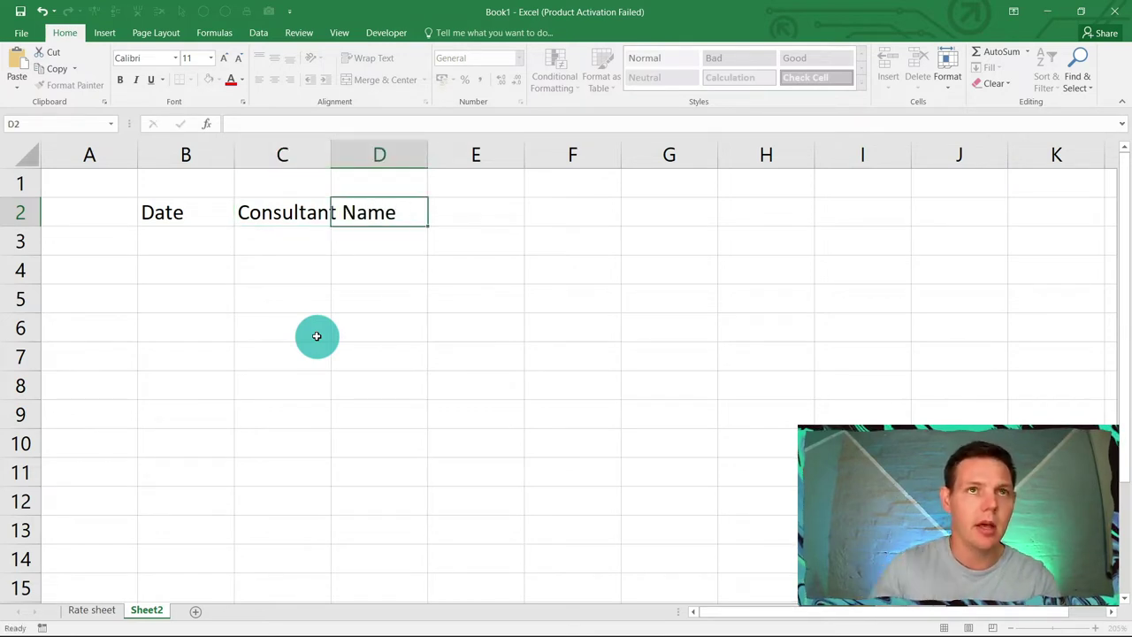
pyautogui.doubleClick(331, 152)
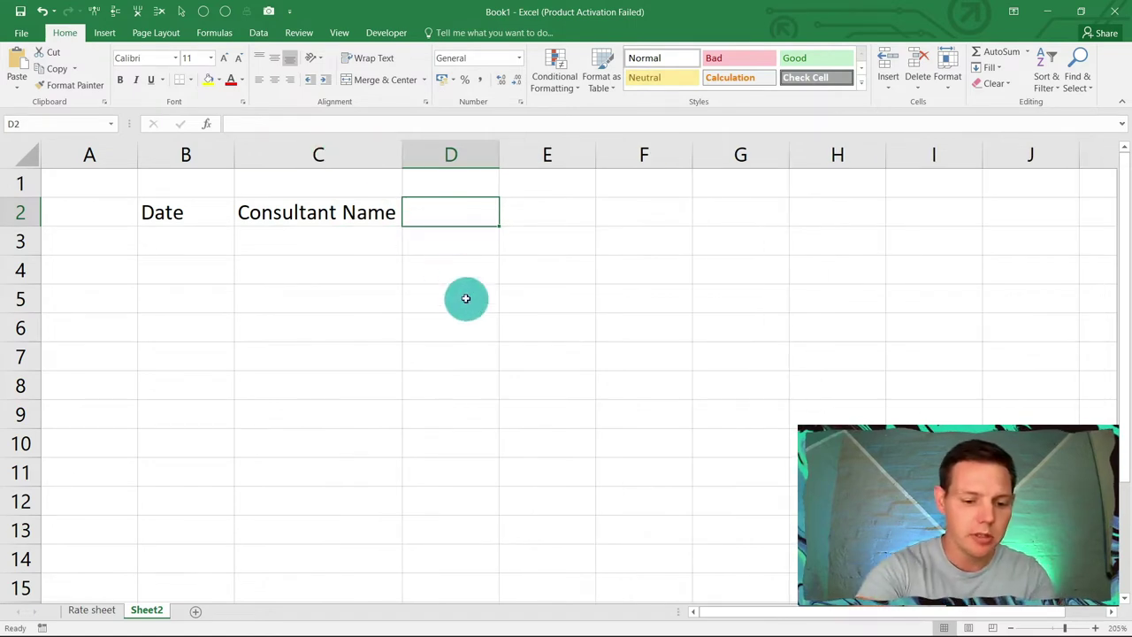
# Enter the headers Time In in D2, Time Out in E2 and Time worked in F2, and fit column F's width to its content
pyautogui.write('Time In')
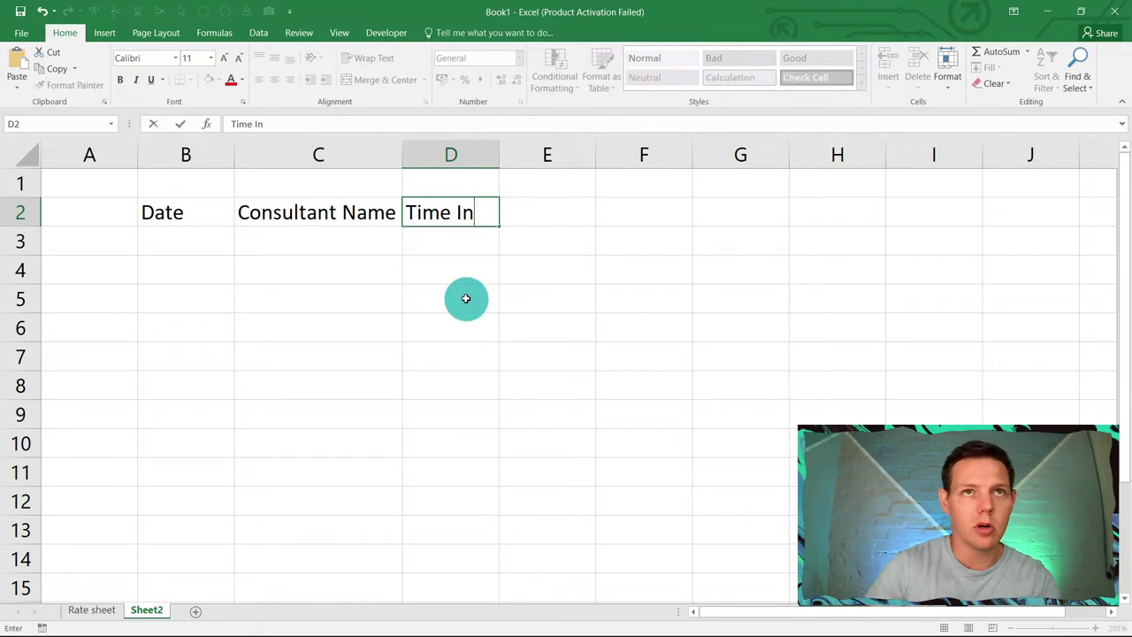
pyautogui.press('Tab')
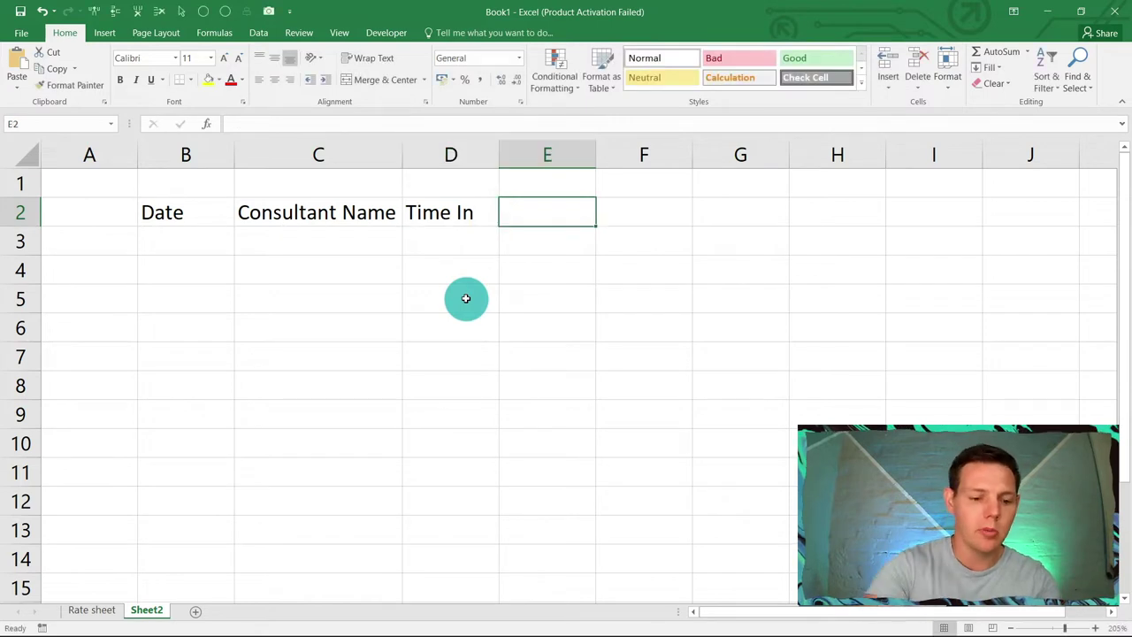
pyautogui.write('Time Out')
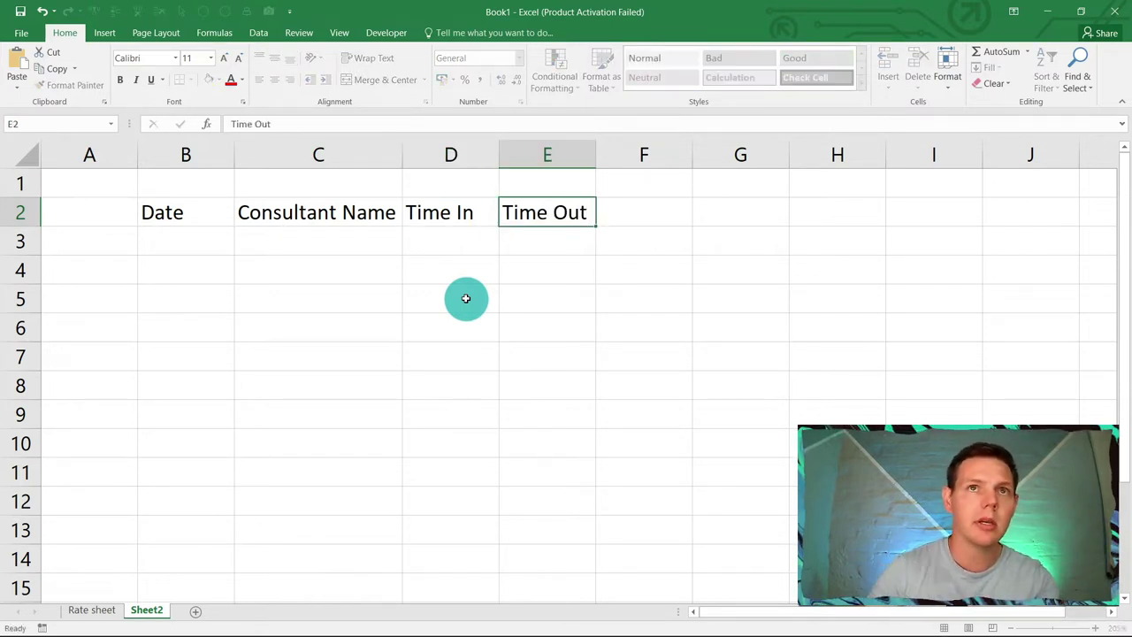
pyautogui.press('Tab')
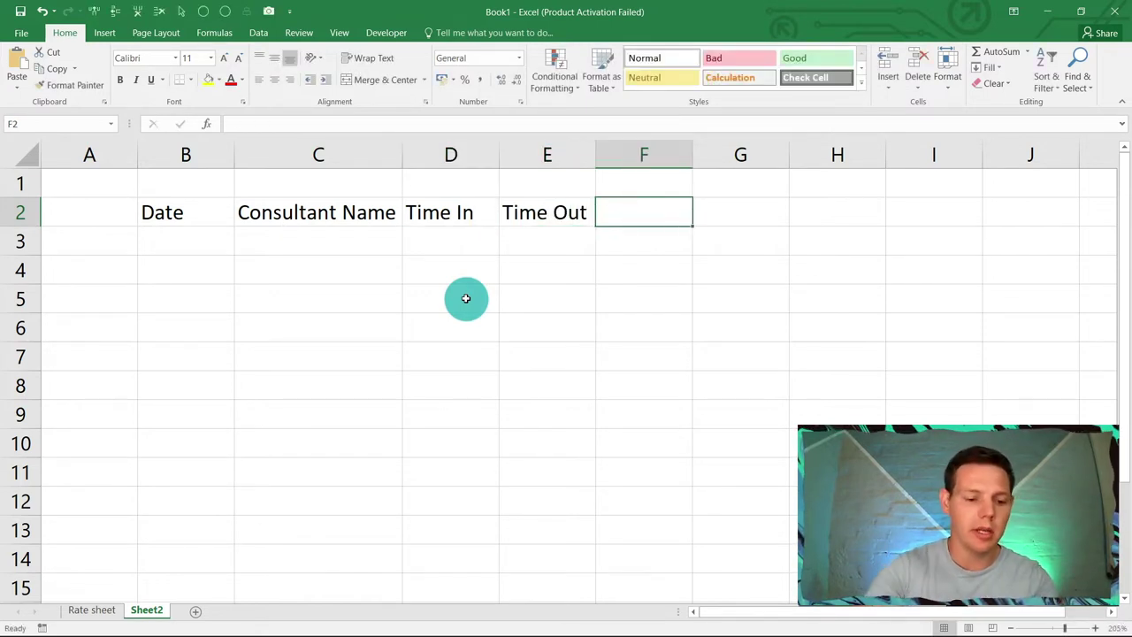
pyautogui.write('Time')
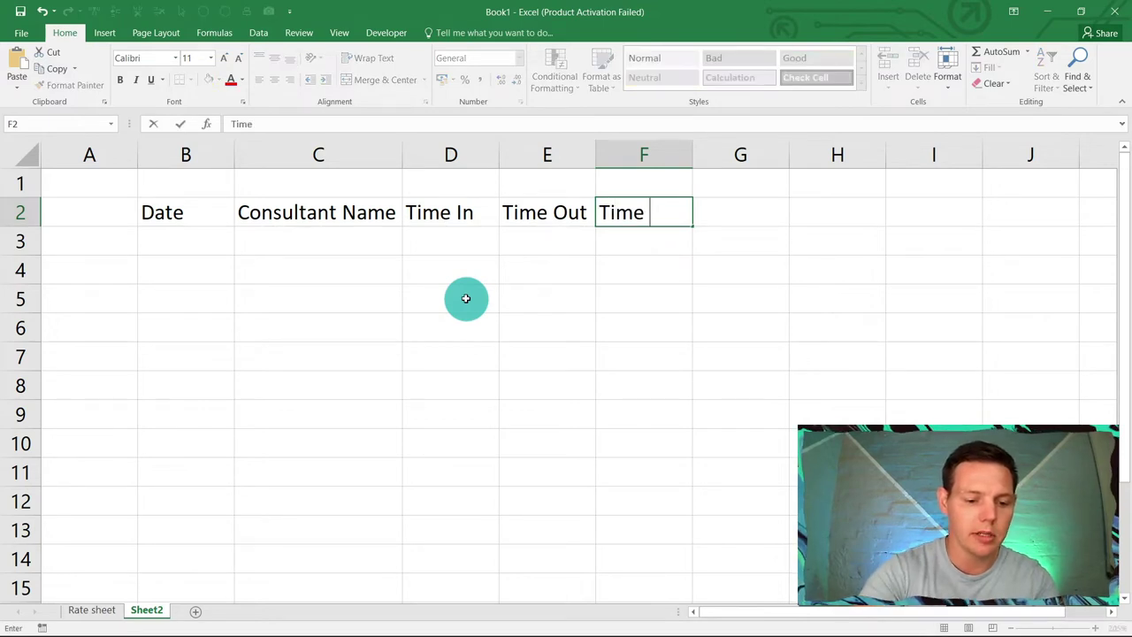
pyautogui.write(' worked')
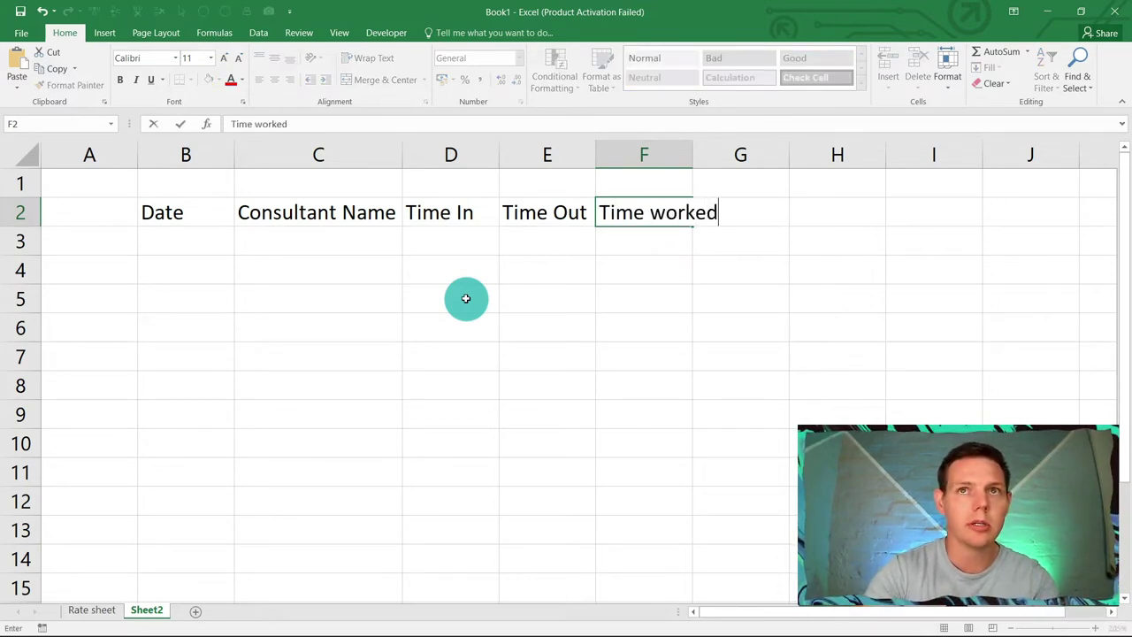
pyautogui.press('Tab')
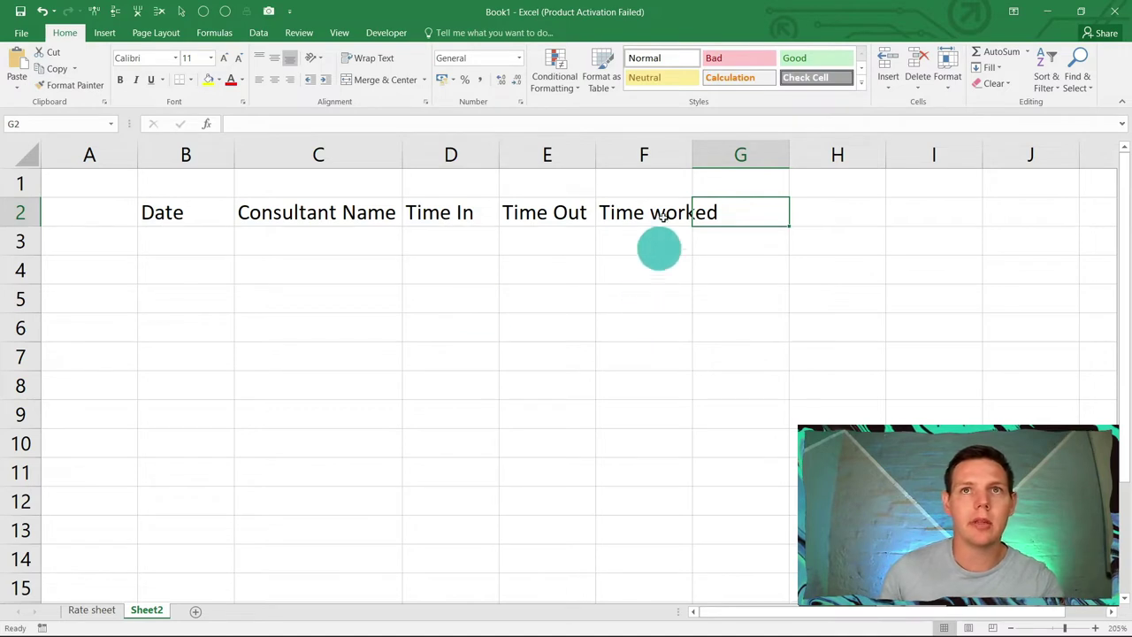
pyautogui.doubleClick(692, 155)
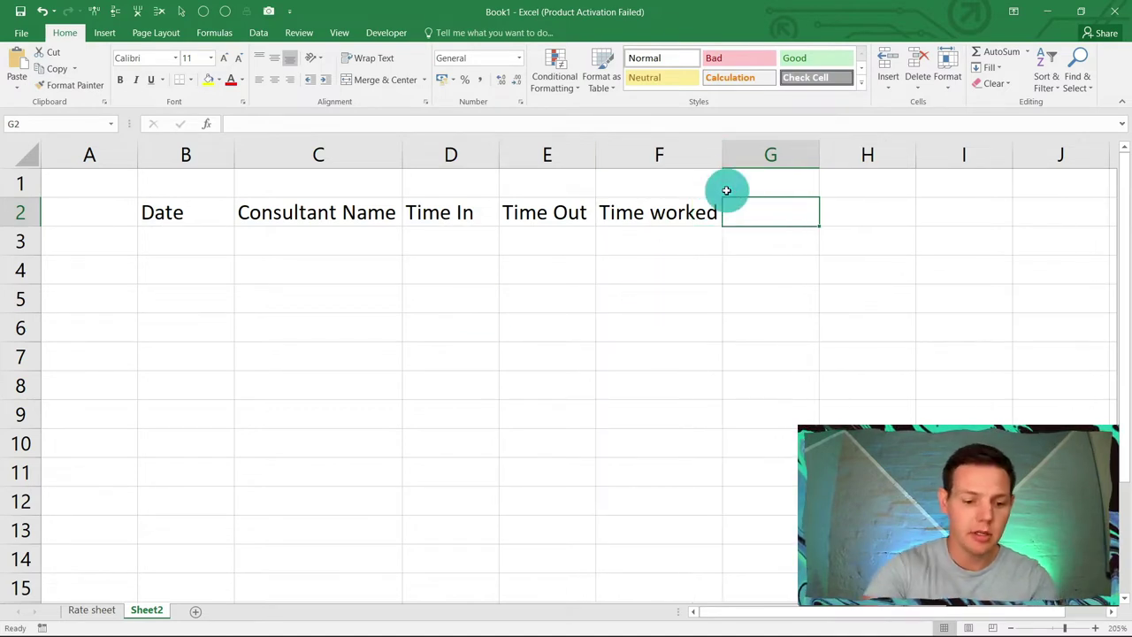
# Complete the header row with Rate in G2 and Amount in H2
pyautogui.write('Rate')
pyautogui.press('Tab')
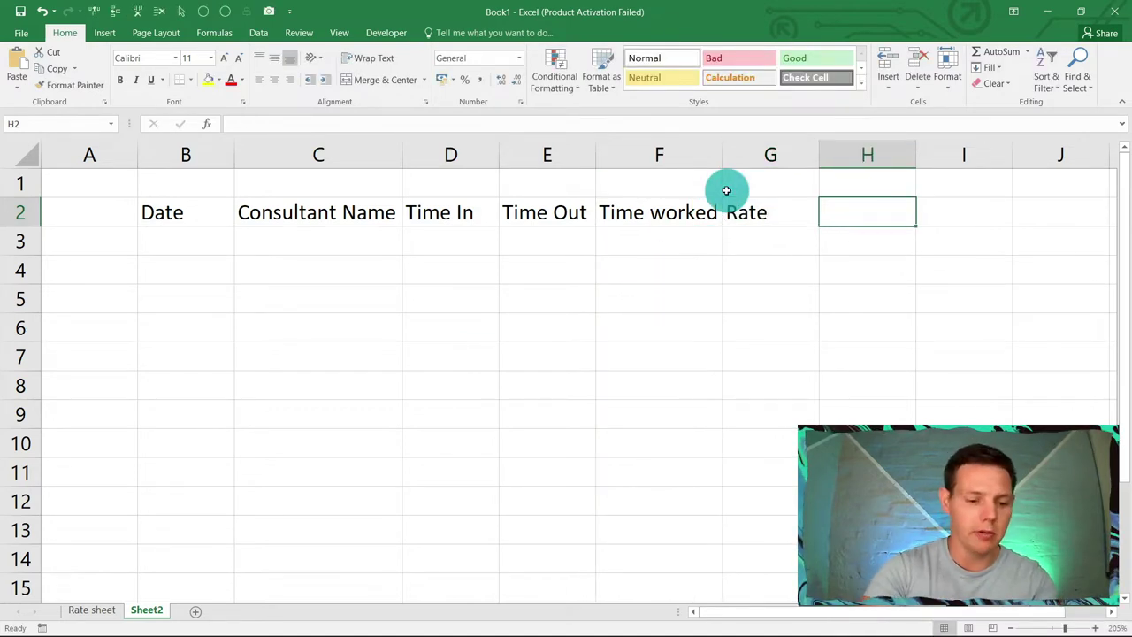
pyautogui.write('Amount')
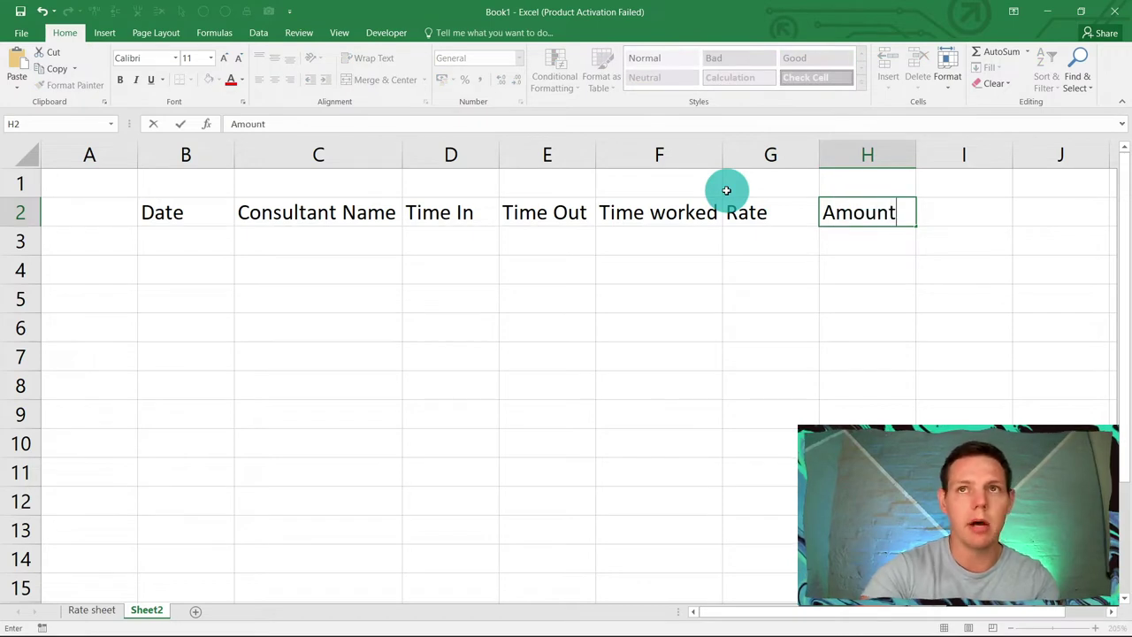
pyautogui.press('Return')
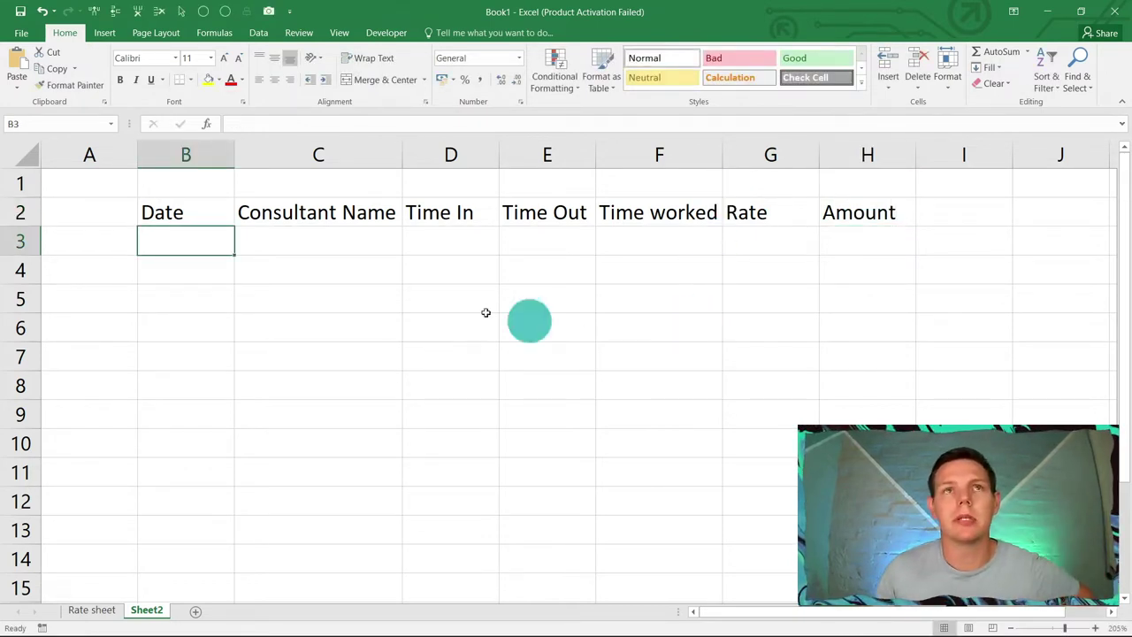
# AutoFit the width of every column on the sheet to the header texts
pyautogui.click(35, 158)
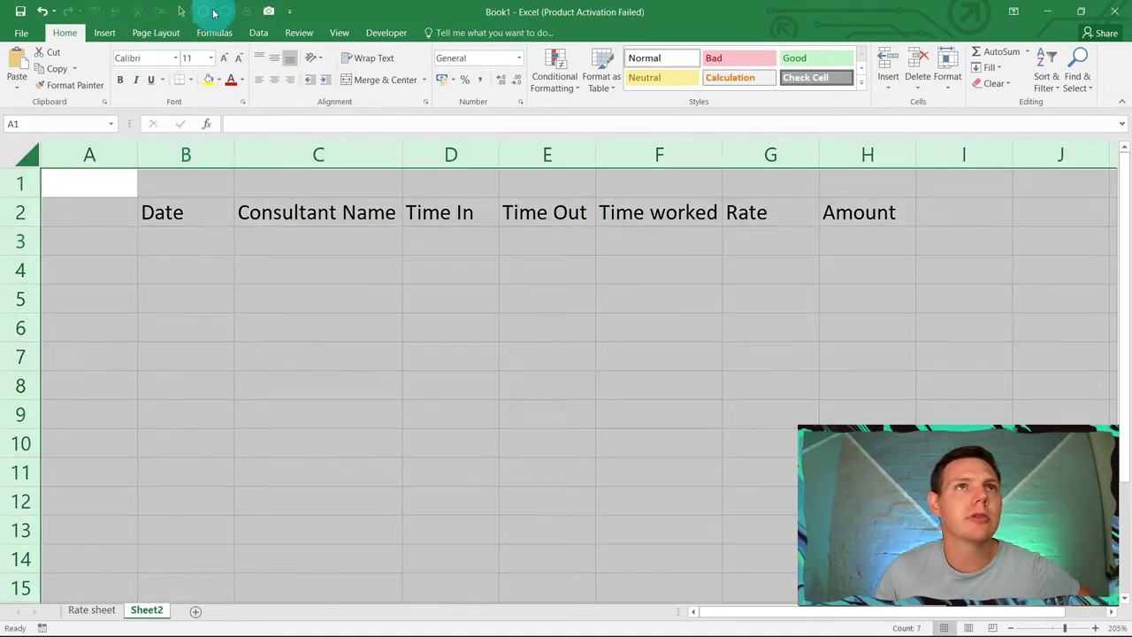
pyautogui.click(202, 11)
pyautogui.click(285, 269)
pyautogui.click(302, 336)
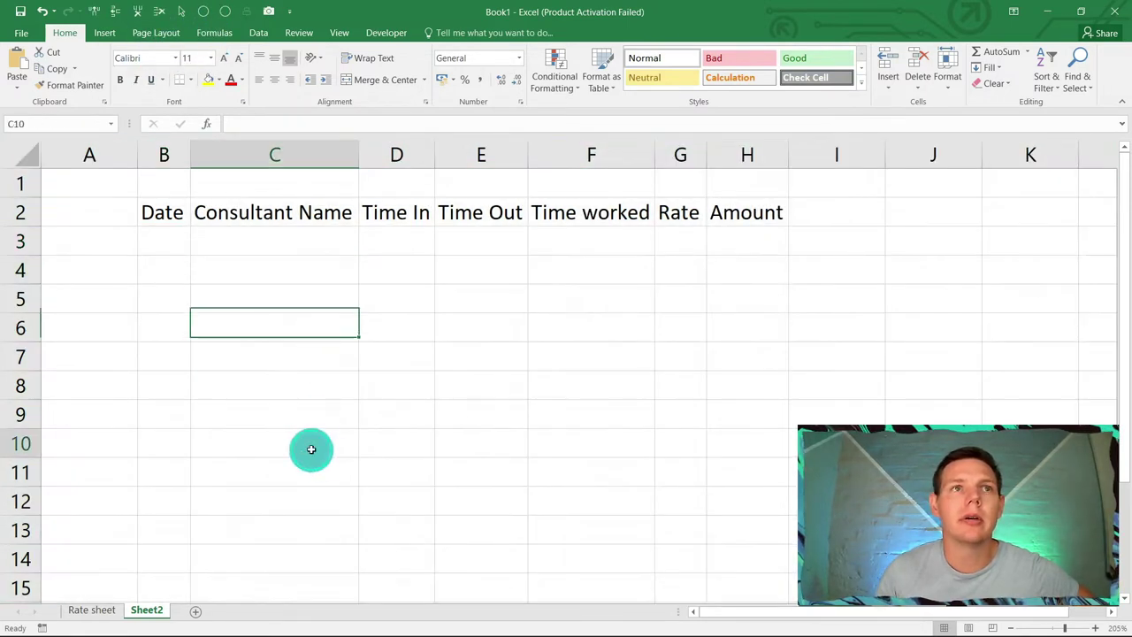
pyautogui.click(310, 449)
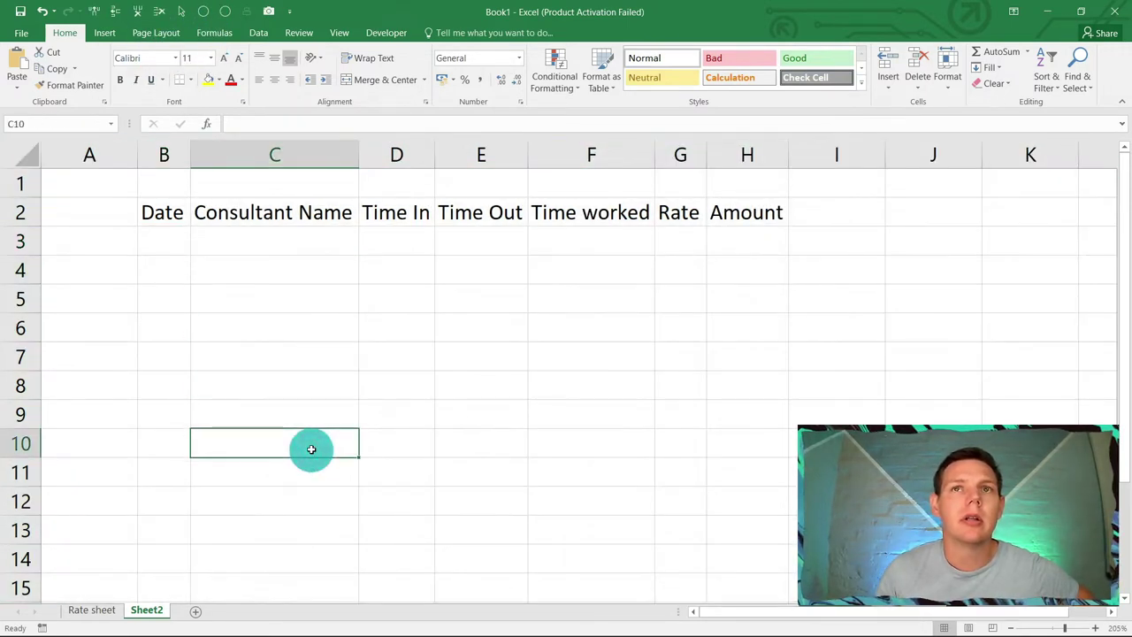
# Try to convert the range B2:H3 into a table without the headers option, and undo the conversion
pyautogui.click(154, 213)
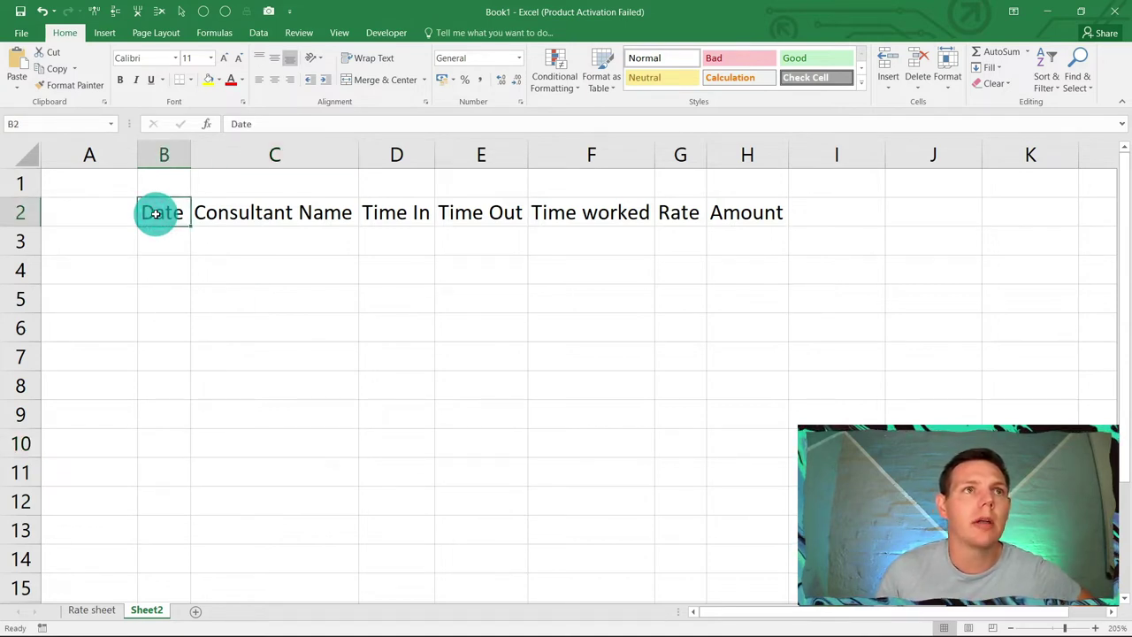
pyautogui.moveTo(154, 213); pyautogui.dragTo(744, 239)
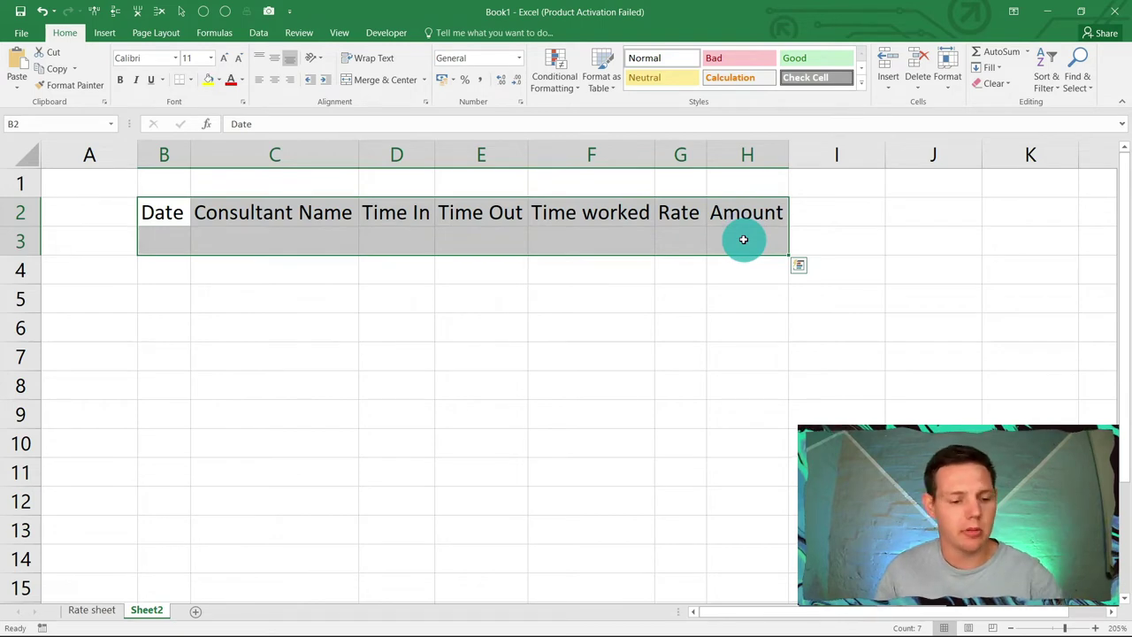
pyautogui.hotkey('ctrl', 't')
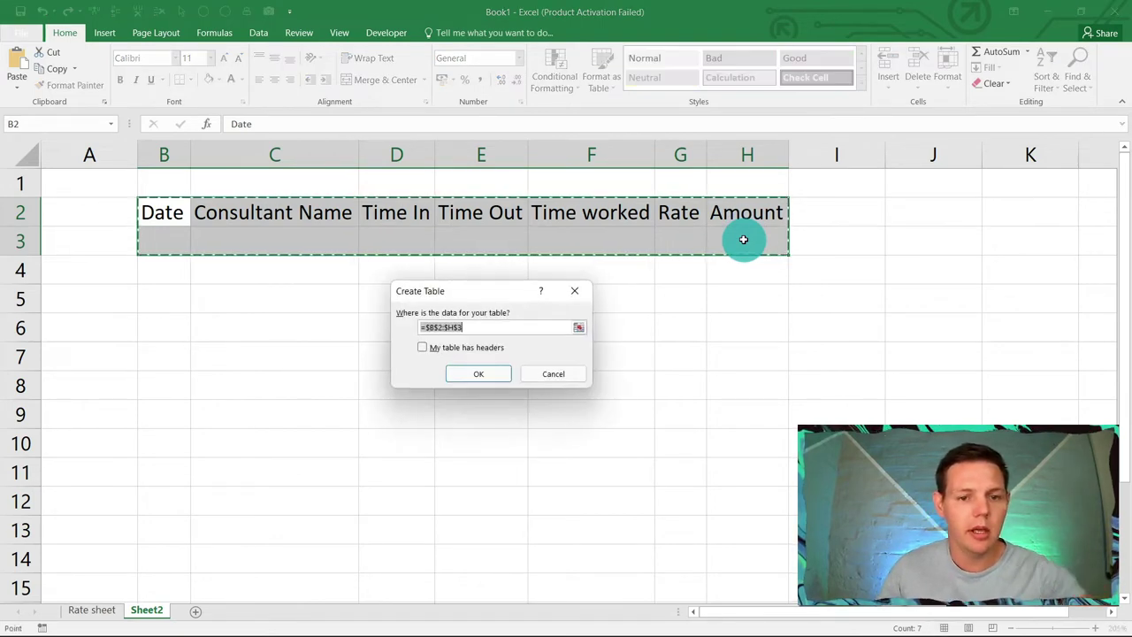
pyautogui.click(495, 371)
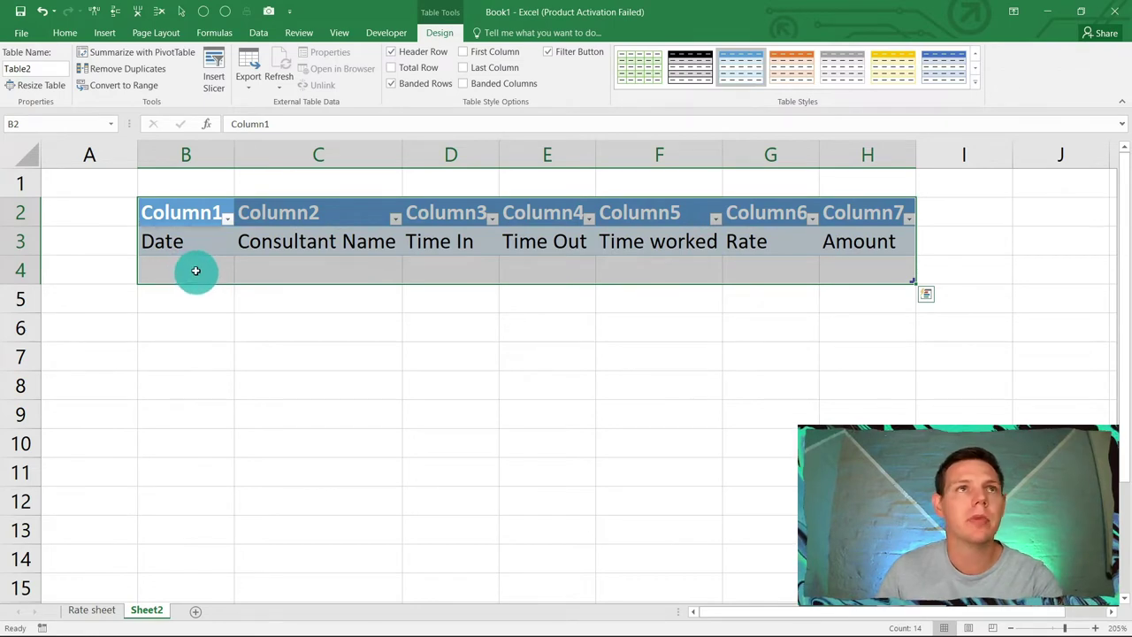
pyautogui.click(42, 17)
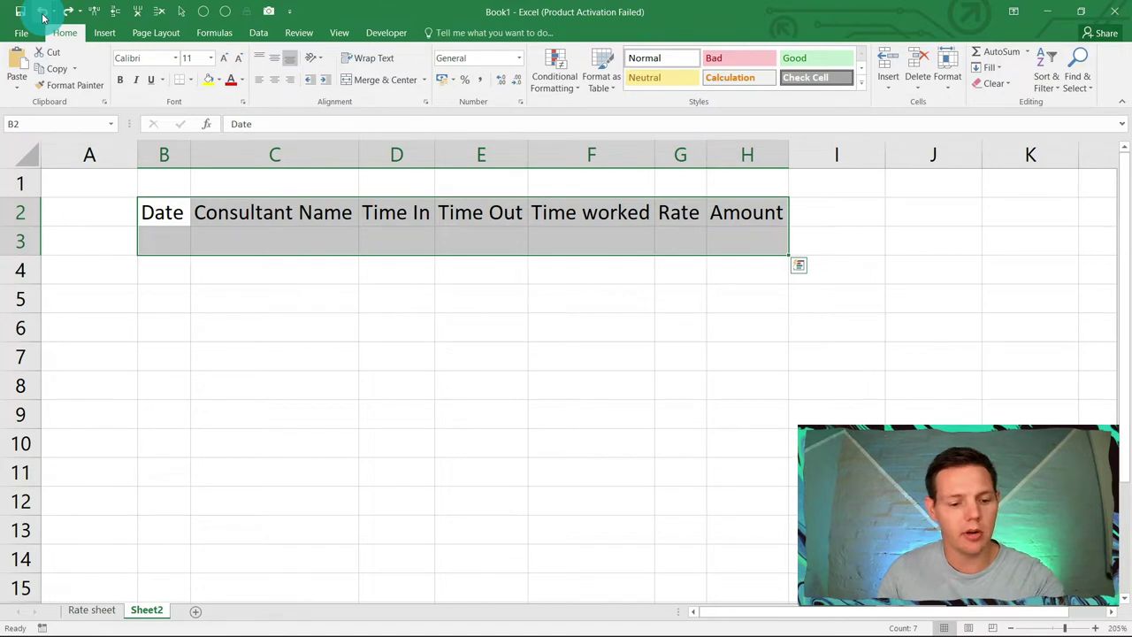
# Convert the range B2:H3 into a table that uses its first row as headers
pyautogui.hotkey('ctrl', 't')
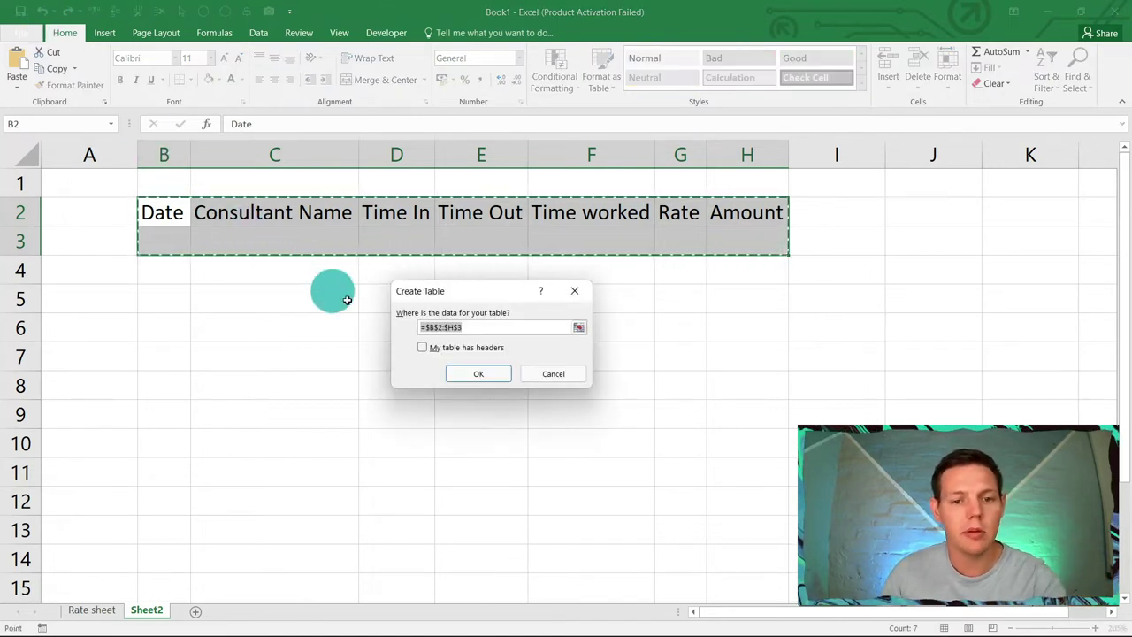
pyautogui.click(422, 347)
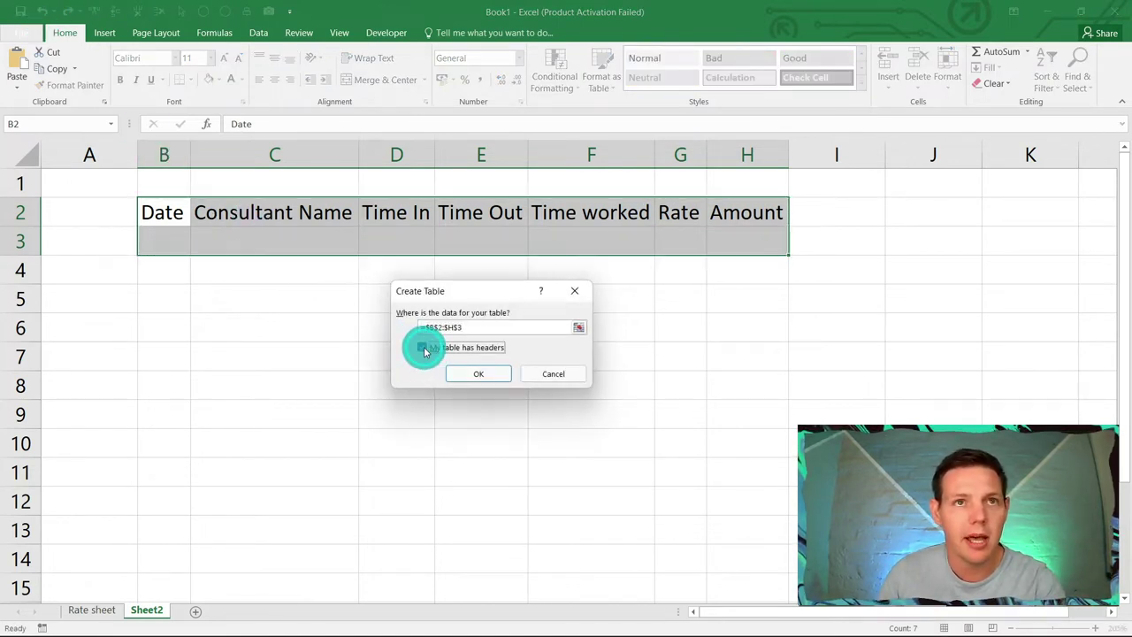
pyautogui.click(473, 373)
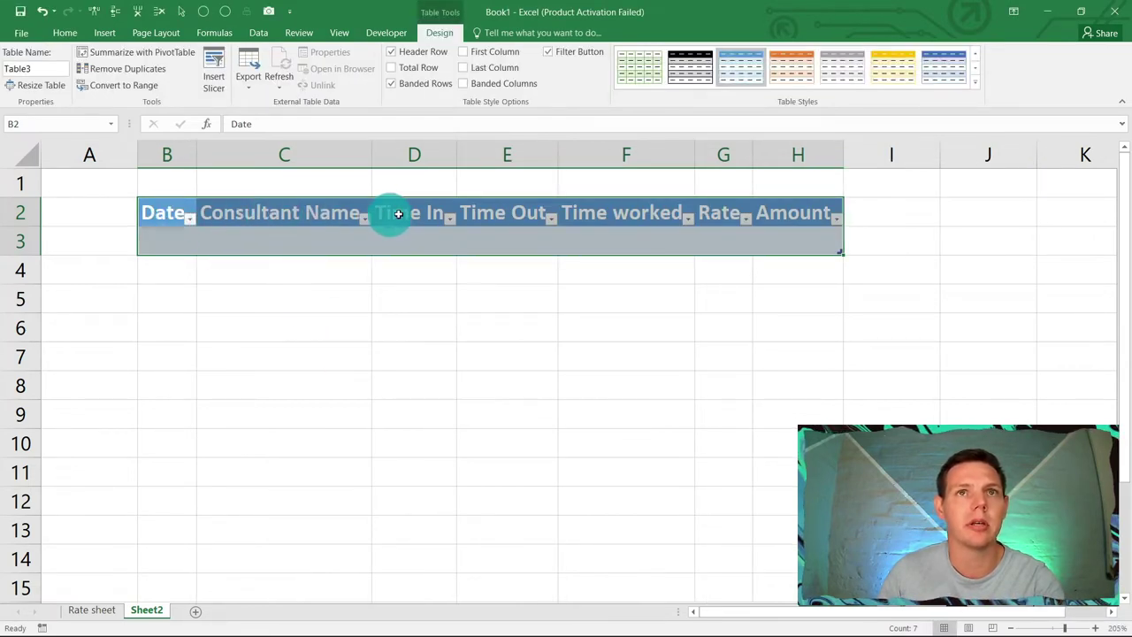
# AutoFit all the sheet's columns again so the table headers clear their filter arrows
pyautogui.click(12, 165)
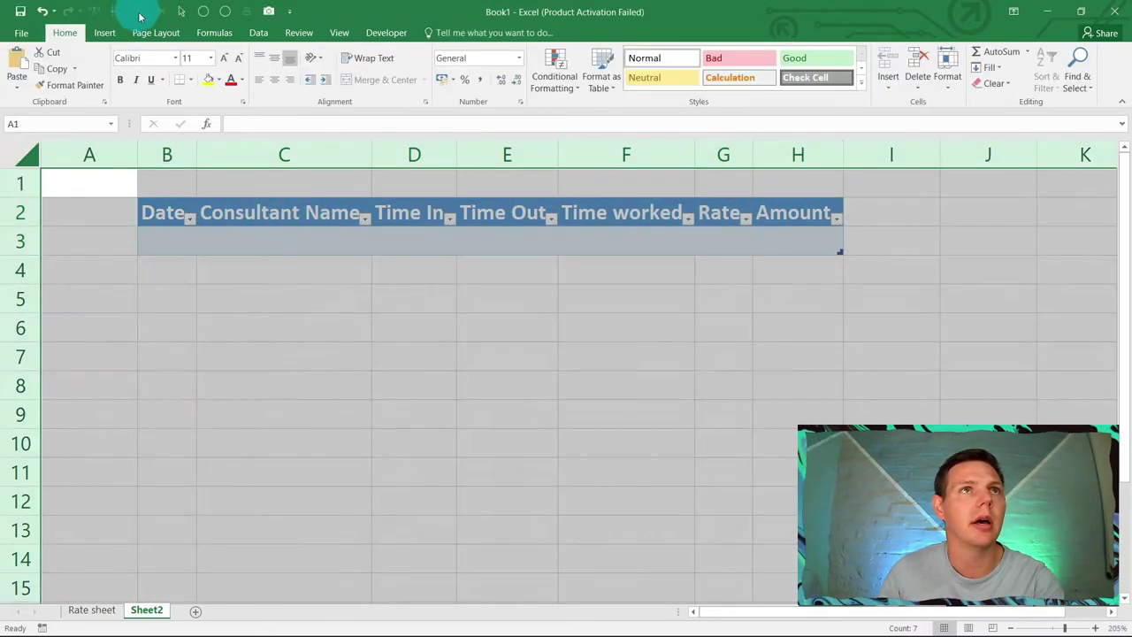
pyautogui.click(204, 12)
pyautogui.click(384, 346)
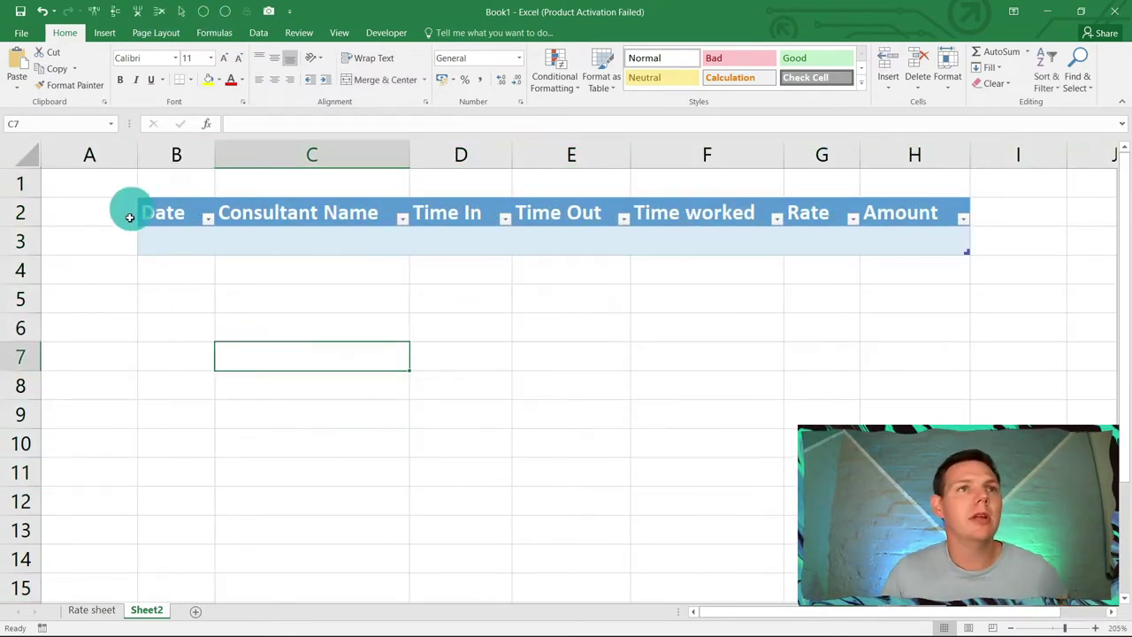
# Enter the test values 1 in B3 and 2 in B4 to extend the table by one row
pyautogui.click(175, 240)
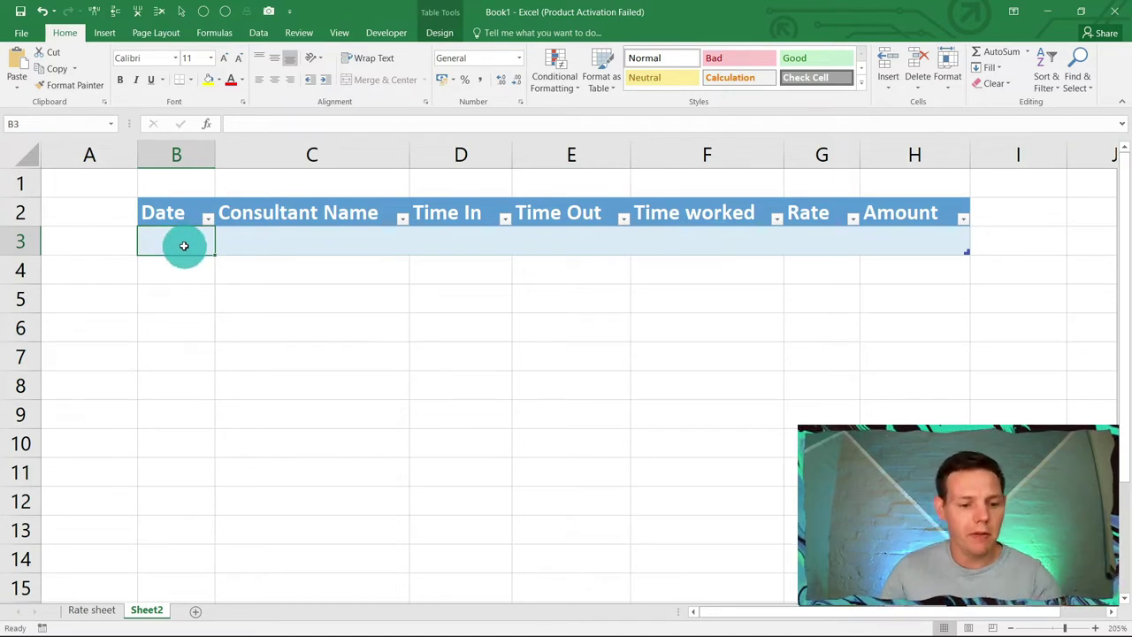
pyautogui.write('1')
pyautogui.press('Return')
pyautogui.write('2')
pyautogui.press('Return')
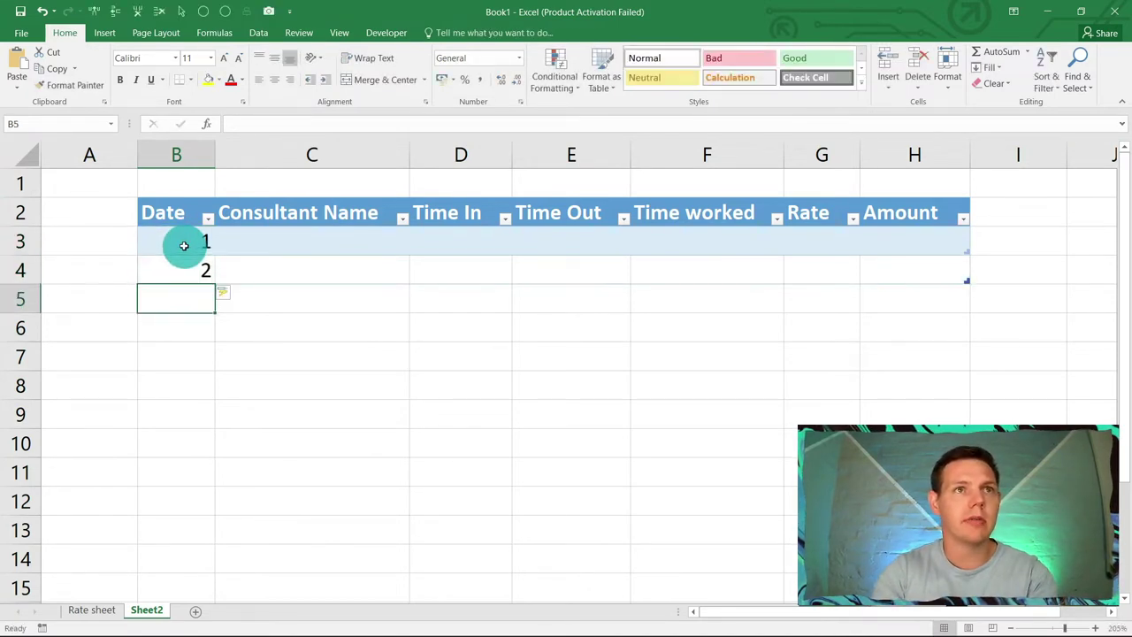
# Clear the test values from cells B3:B4 in the Date column
pyautogui.click(184, 269)
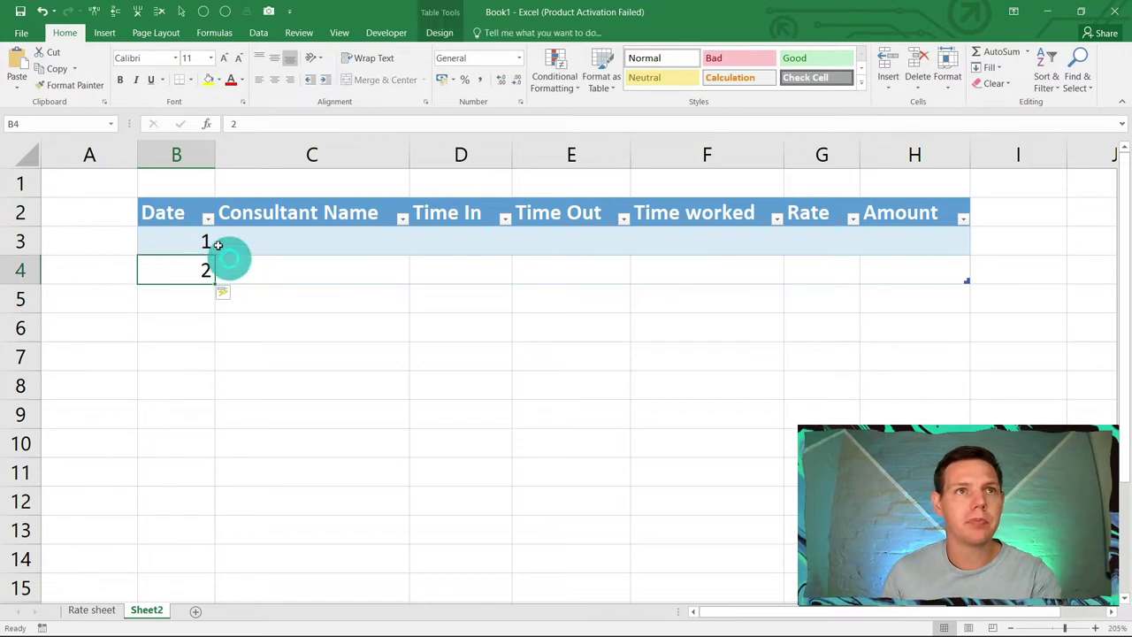
pyautogui.click(173, 244)
pyautogui.moveTo(175, 258); pyautogui.dragTo(169, 265)
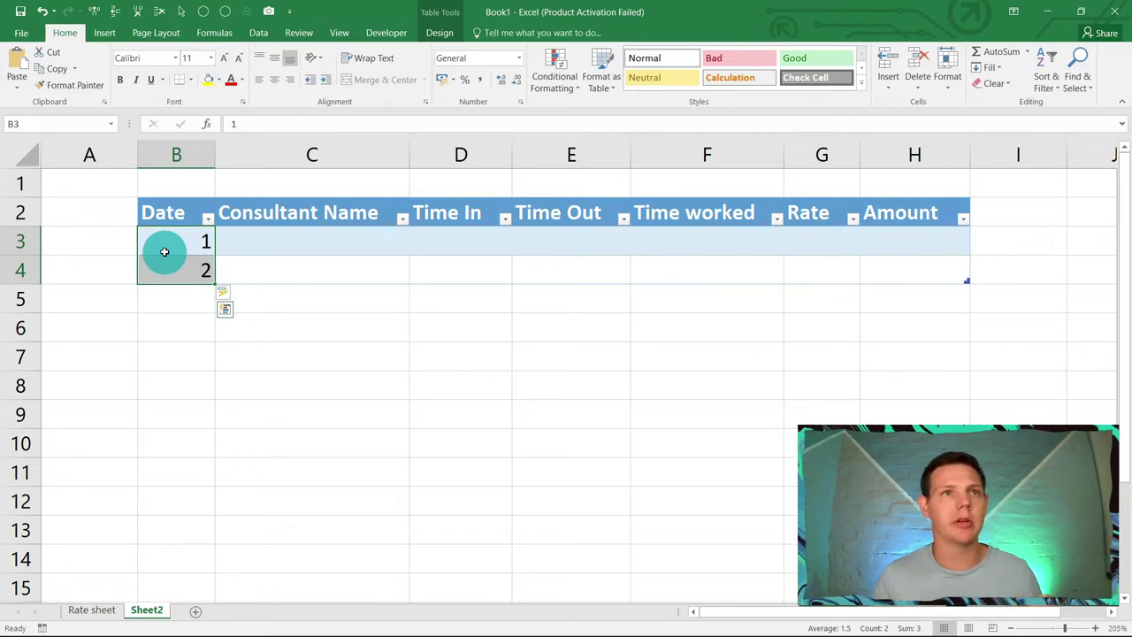
pyautogui.press('Delete')
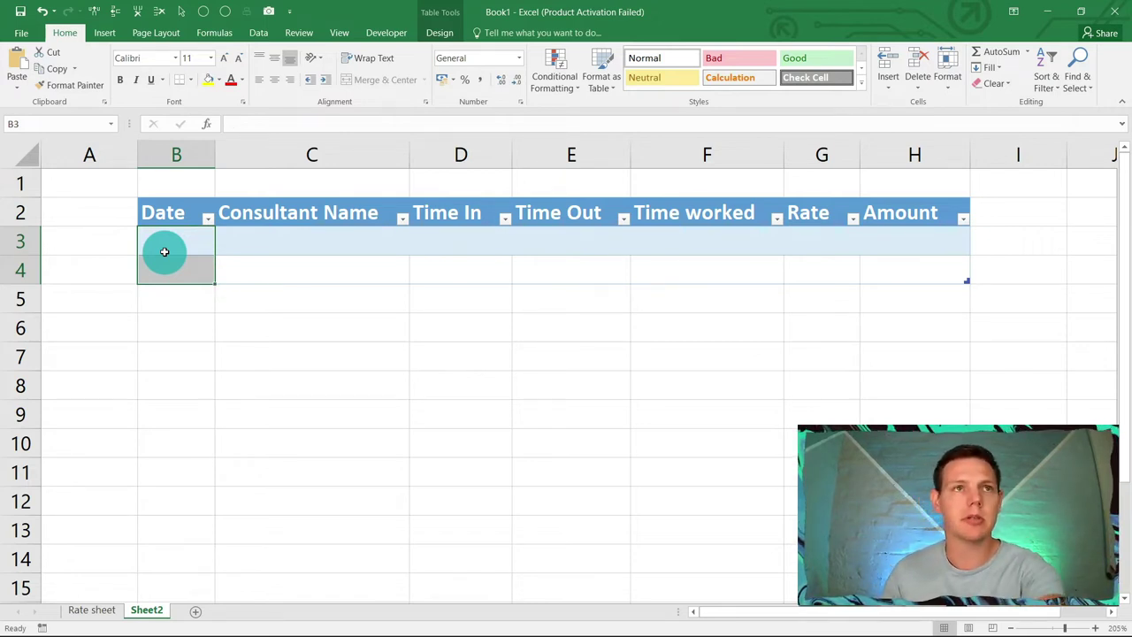
# Add data validation to cell B3 that allows only dates between 2022/01/01 and 2022/12/31
pyautogui.click(184, 319)
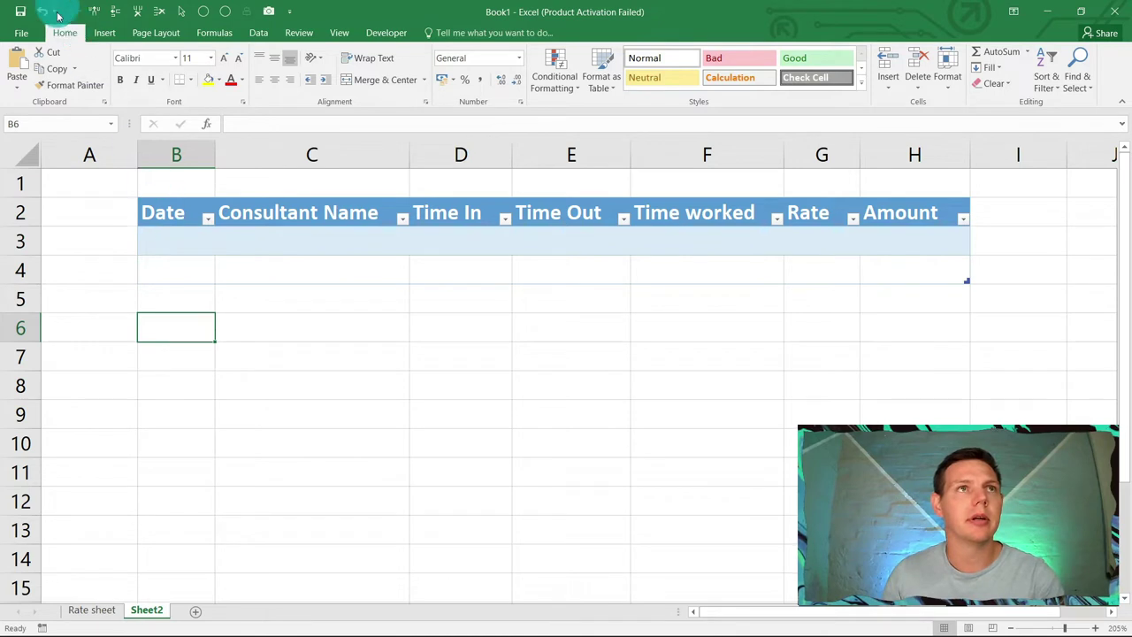
pyautogui.click(170, 247)
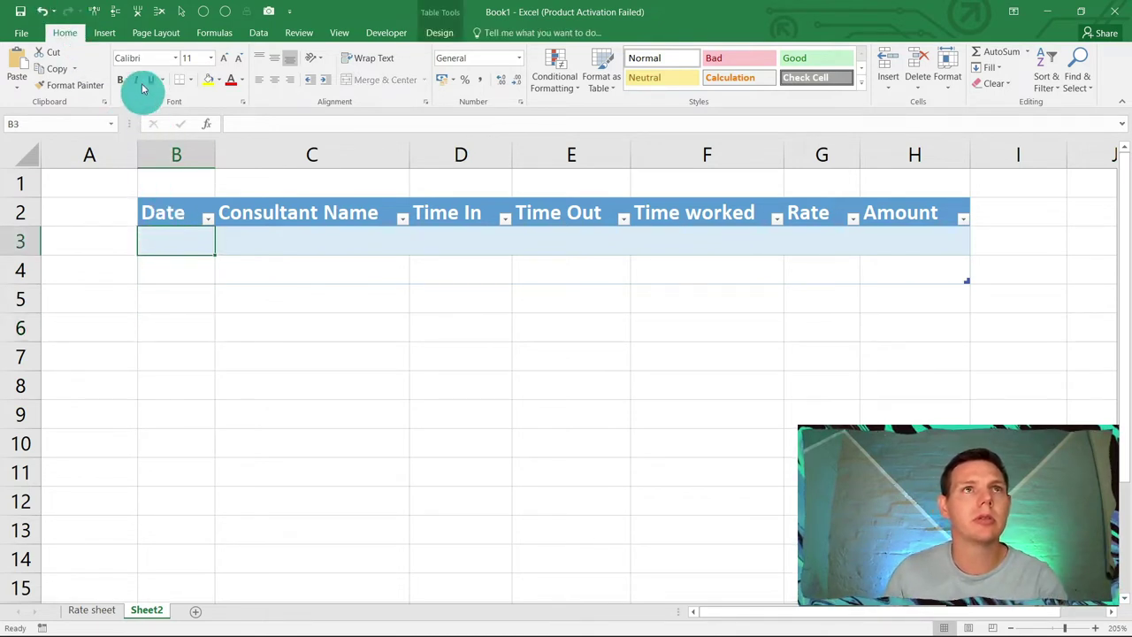
pyautogui.click(258, 33)
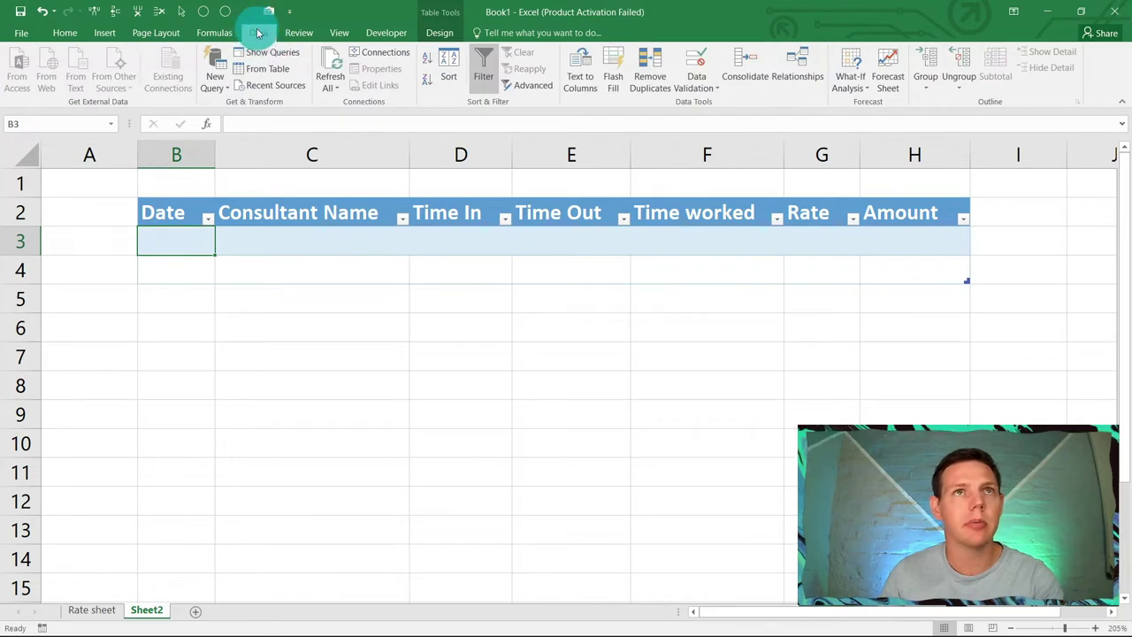
pyautogui.click(696, 62)
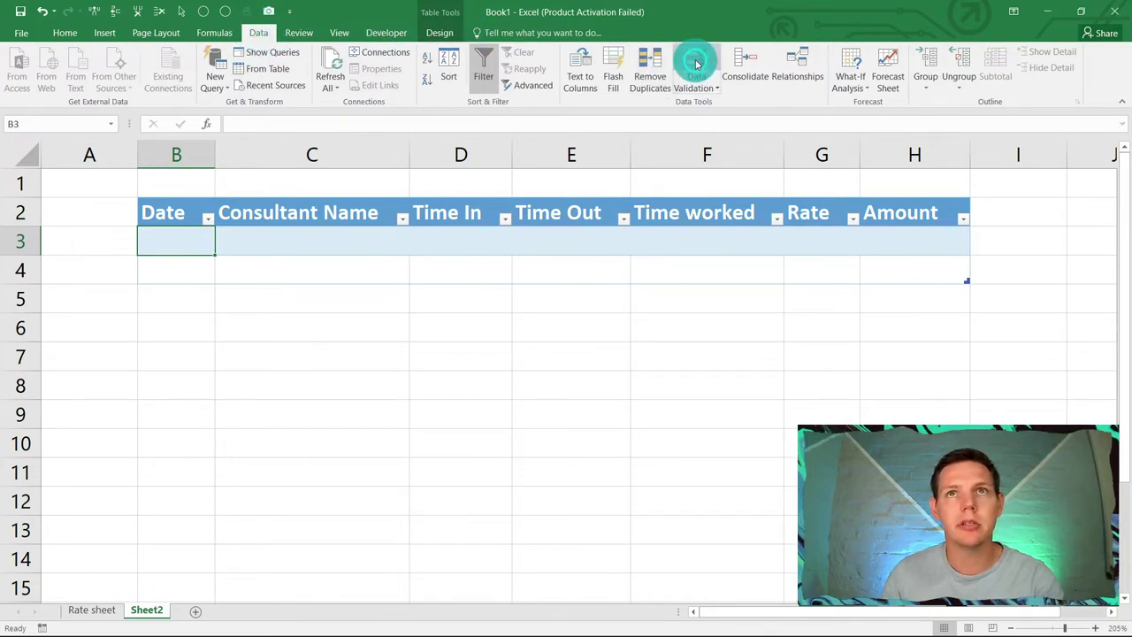
pyautogui.moveTo(491, 226); pyautogui.dragTo(339, 317)
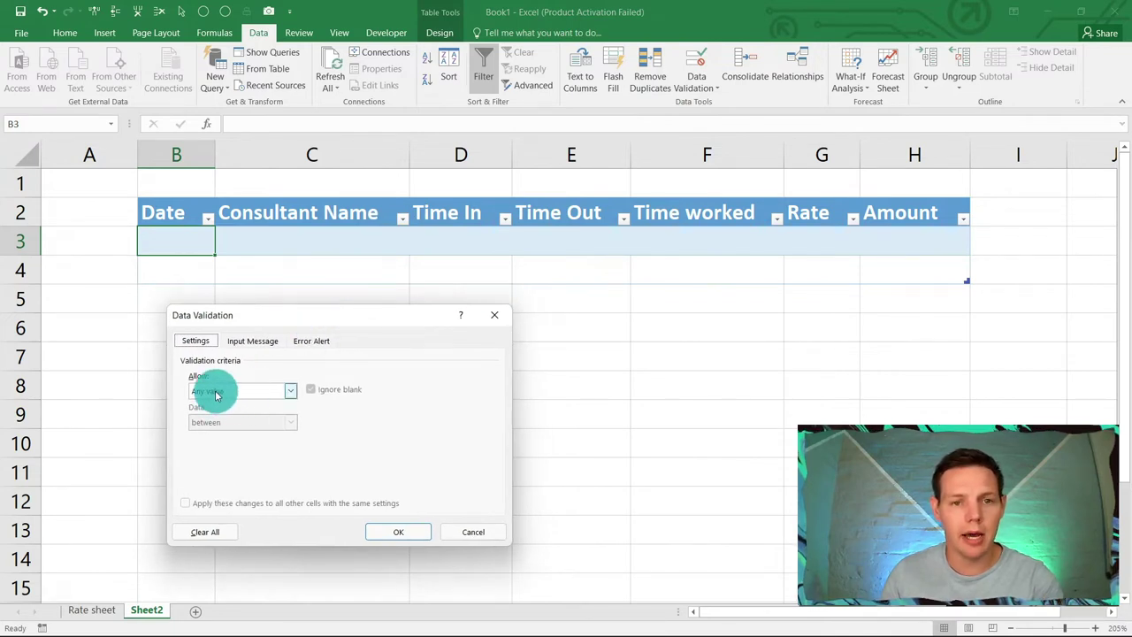
pyautogui.click(291, 390)
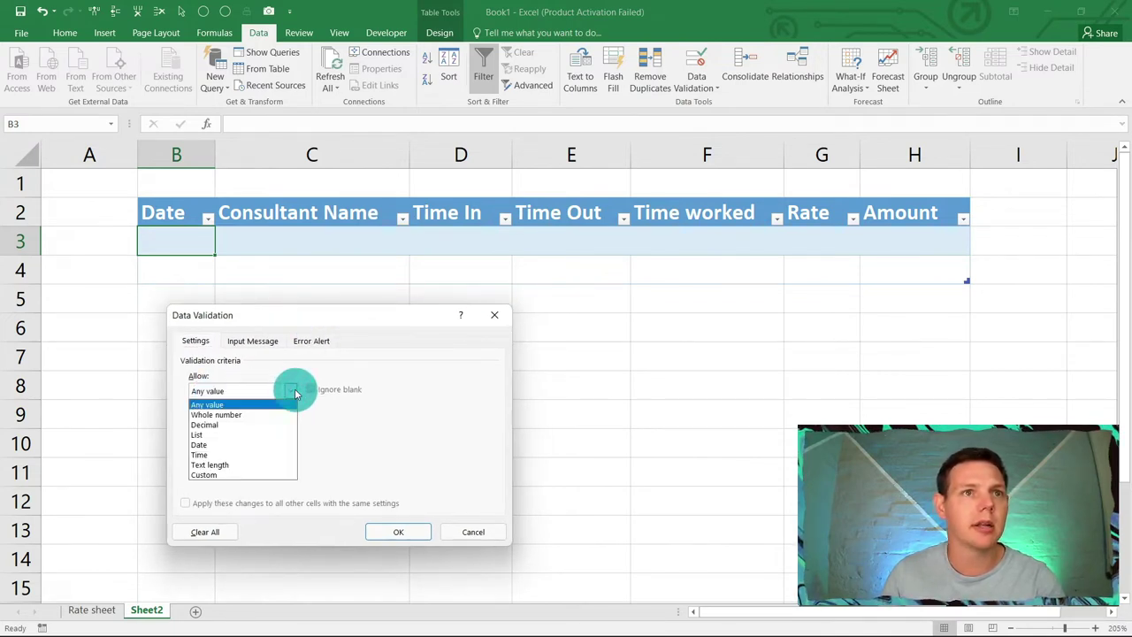
pyautogui.click(275, 449)
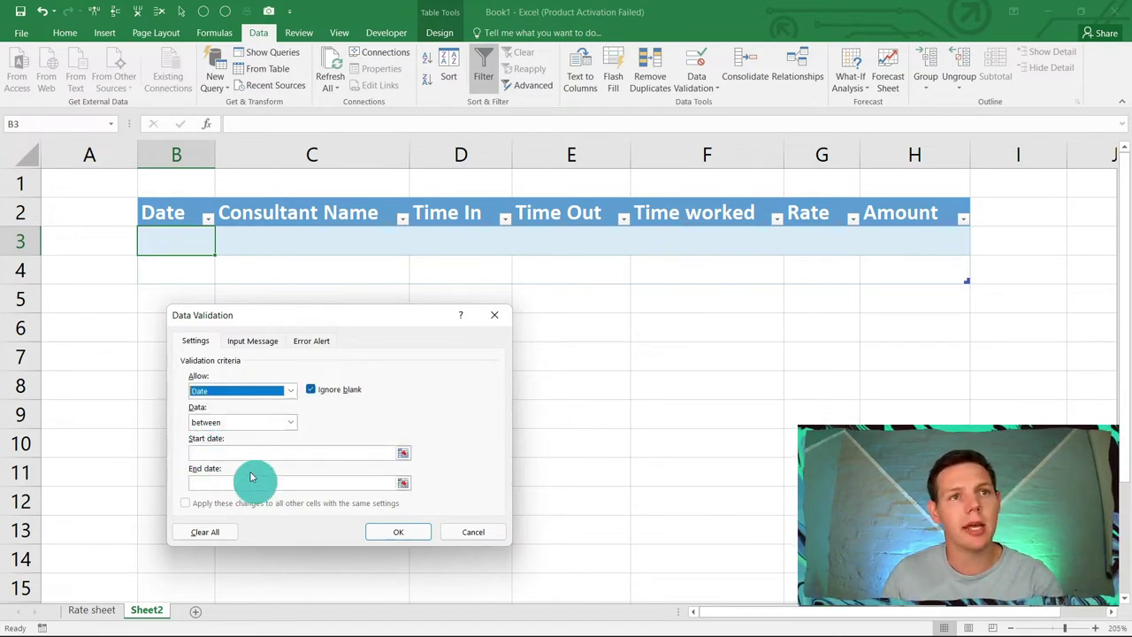
pyautogui.click(242, 449)
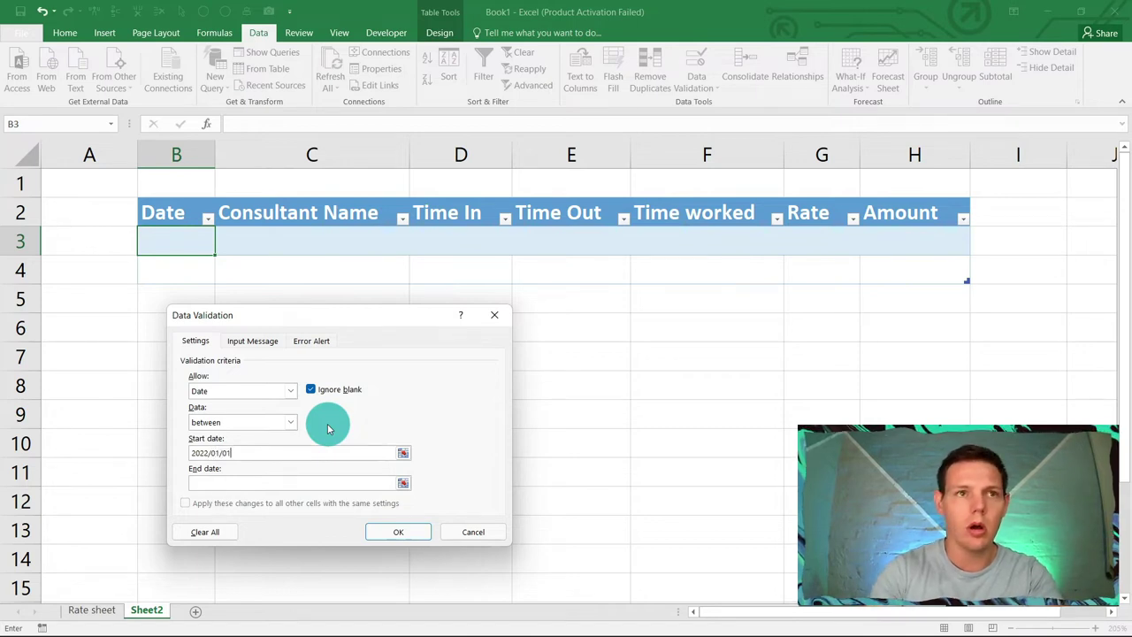
pyautogui.click(241, 482)
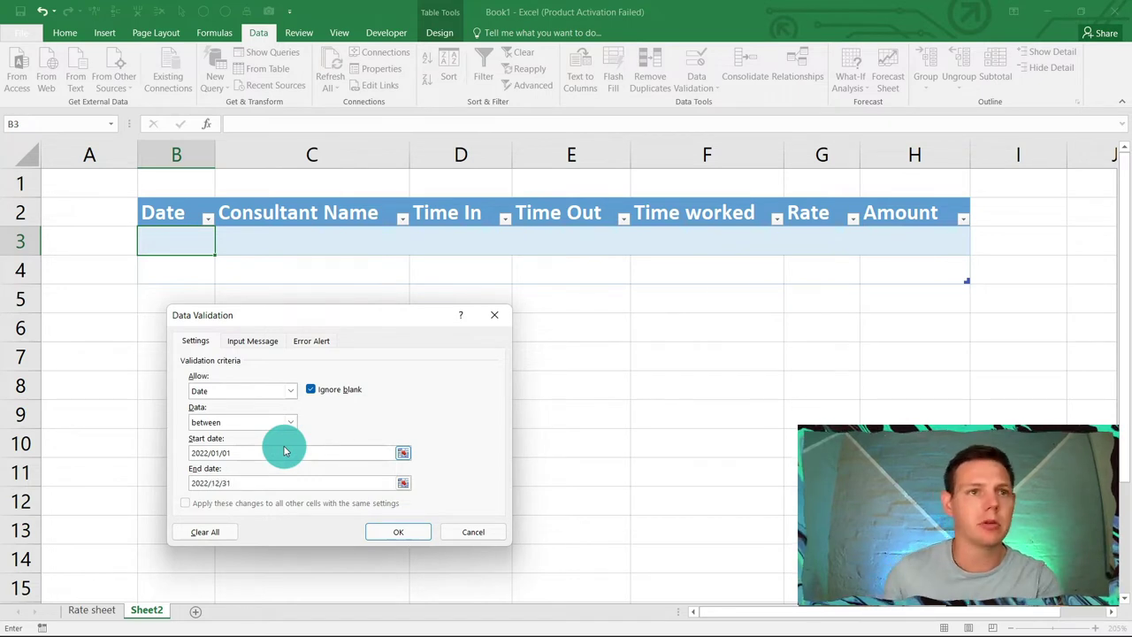
pyautogui.click(404, 533)
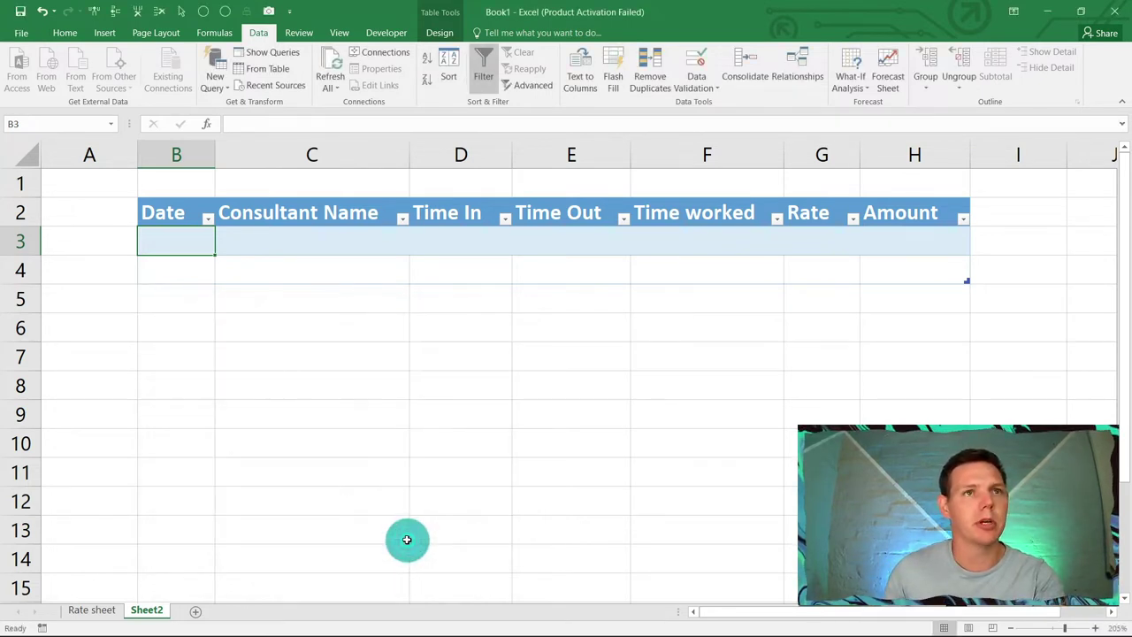
# Try to enter the non-date value 1 in B3 to test its date validation
pyautogui.click(284, 403)
pyautogui.click(181, 241)
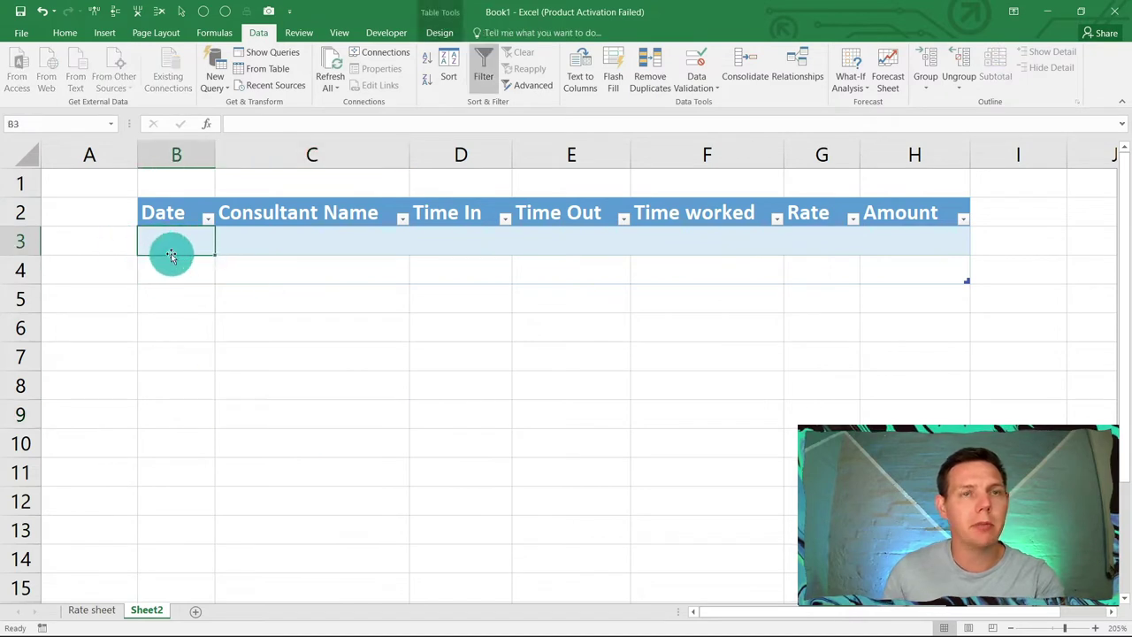
pyautogui.write('1')
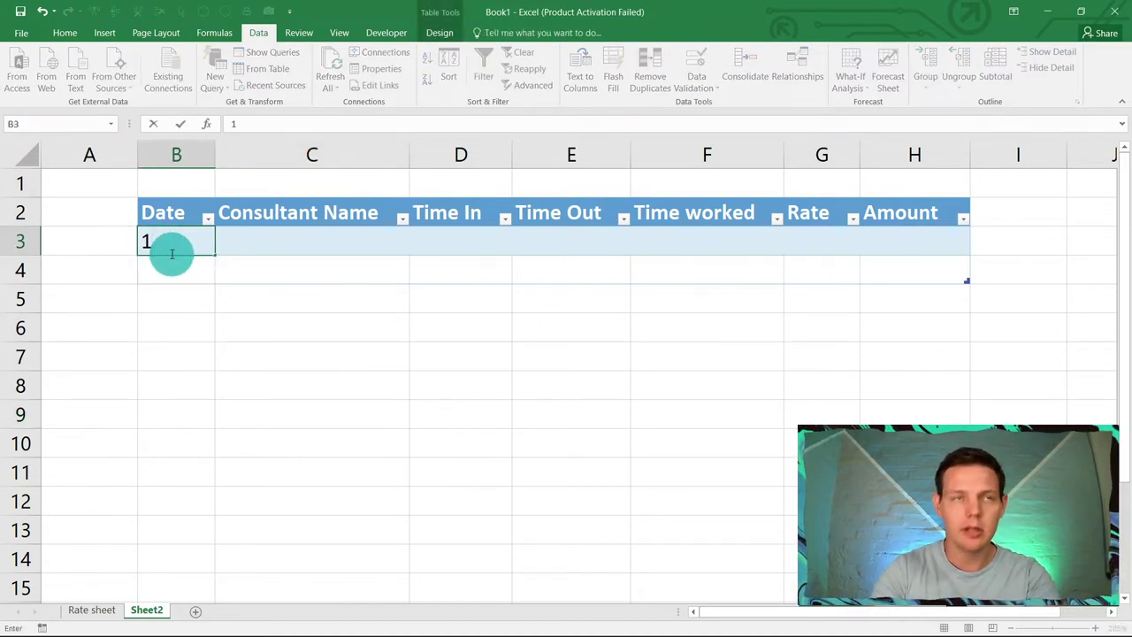
pyautogui.press('Return')
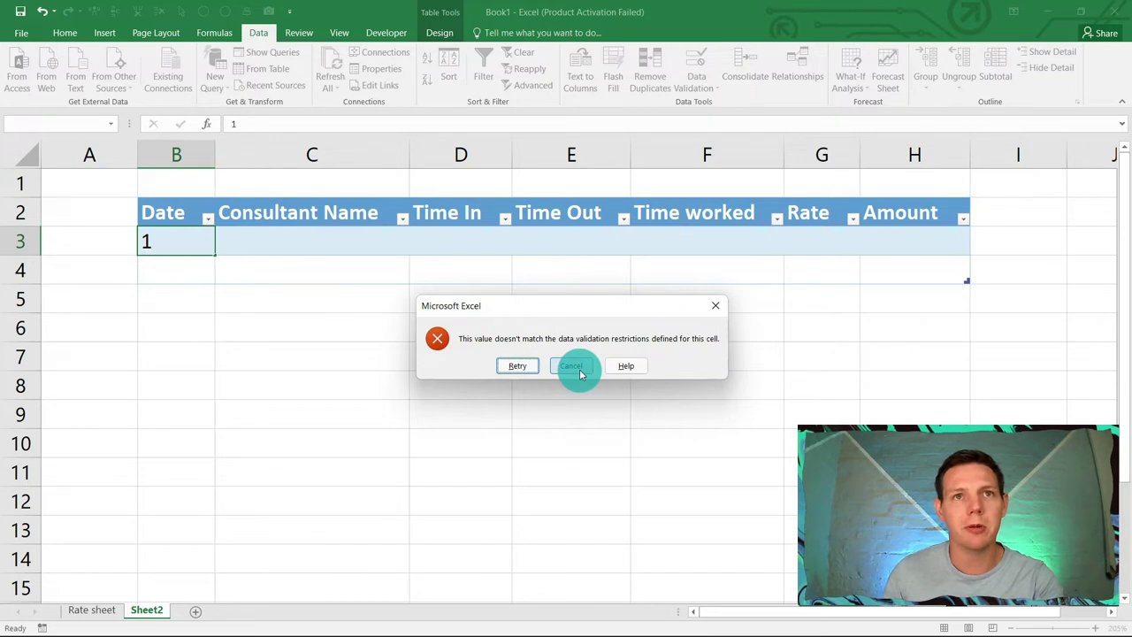
pyautogui.click(518, 366)
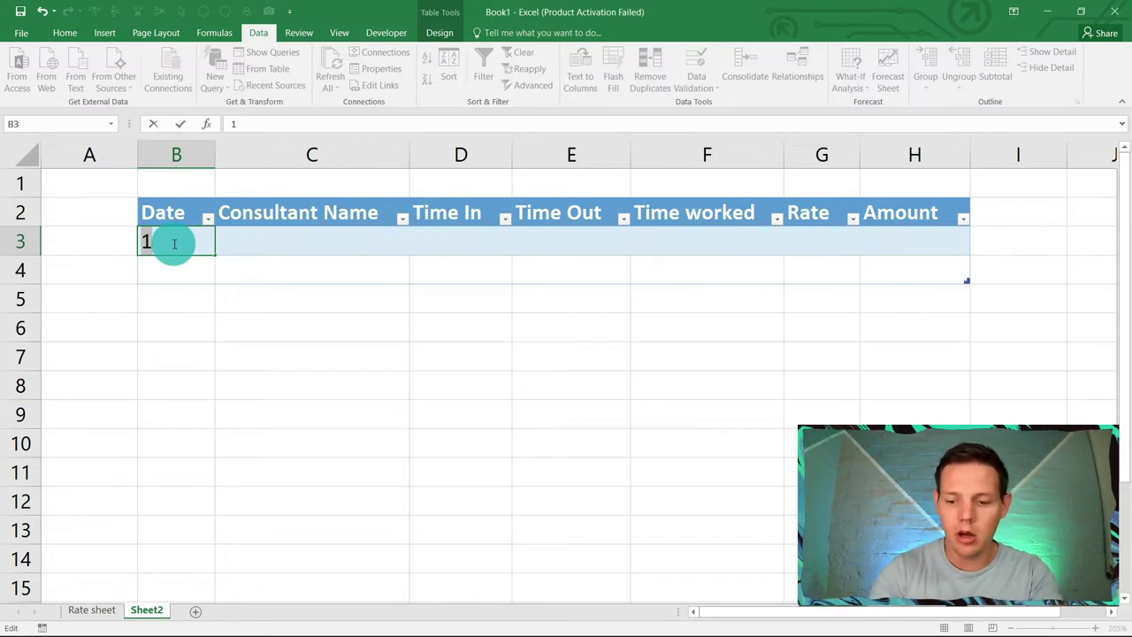
# Replace the test entry in B3 with the date 2022/03/05
pyautogui.write('2022/03/05')
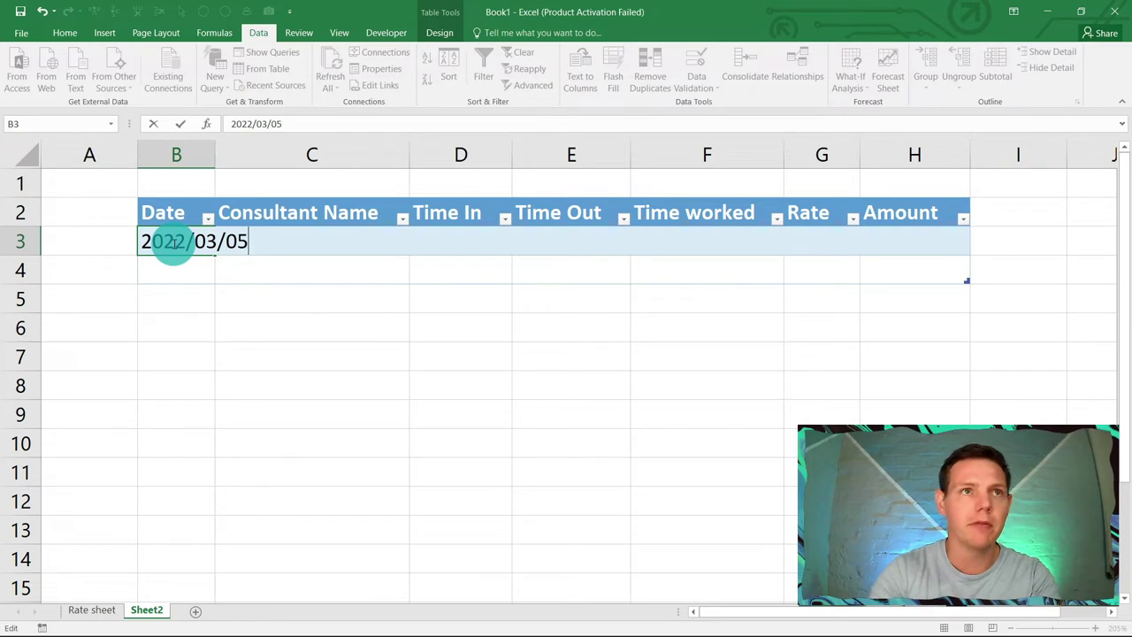
pyautogui.press('Return')
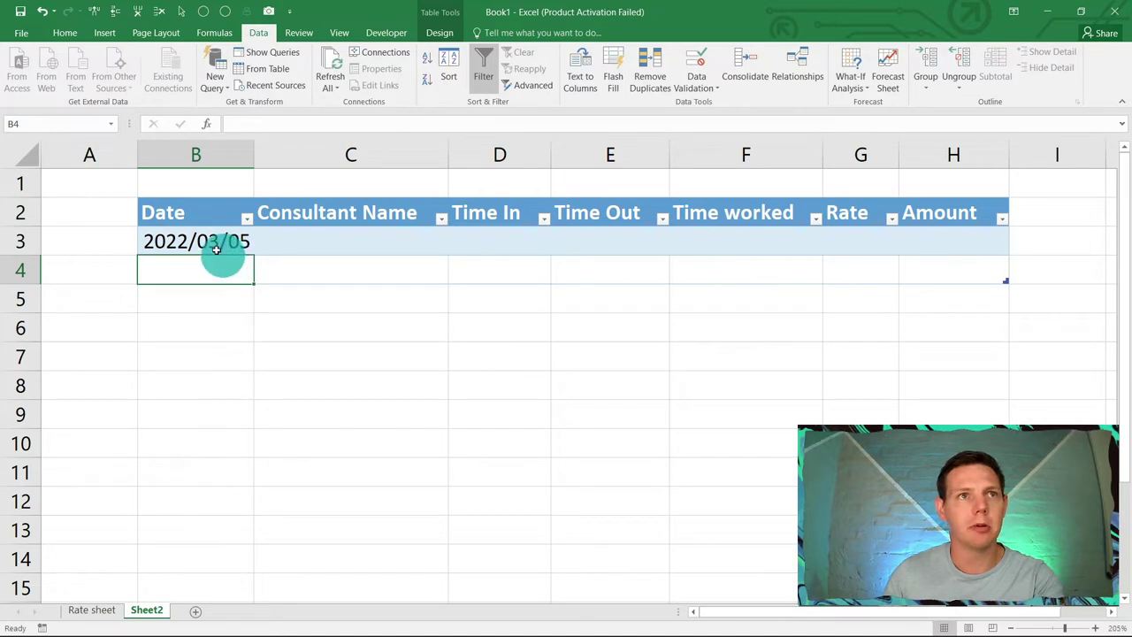
pyautogui.click(216, 250)
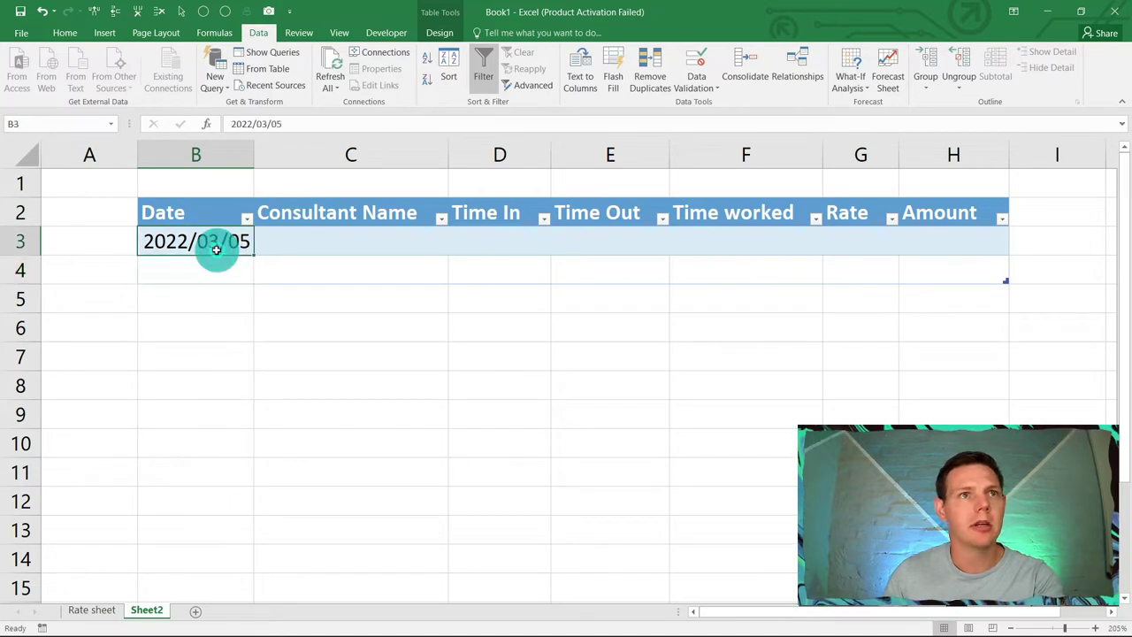
# Format the whole of column B with the custom date format dd mmm yyyy
pyautogui.click(176, 154)
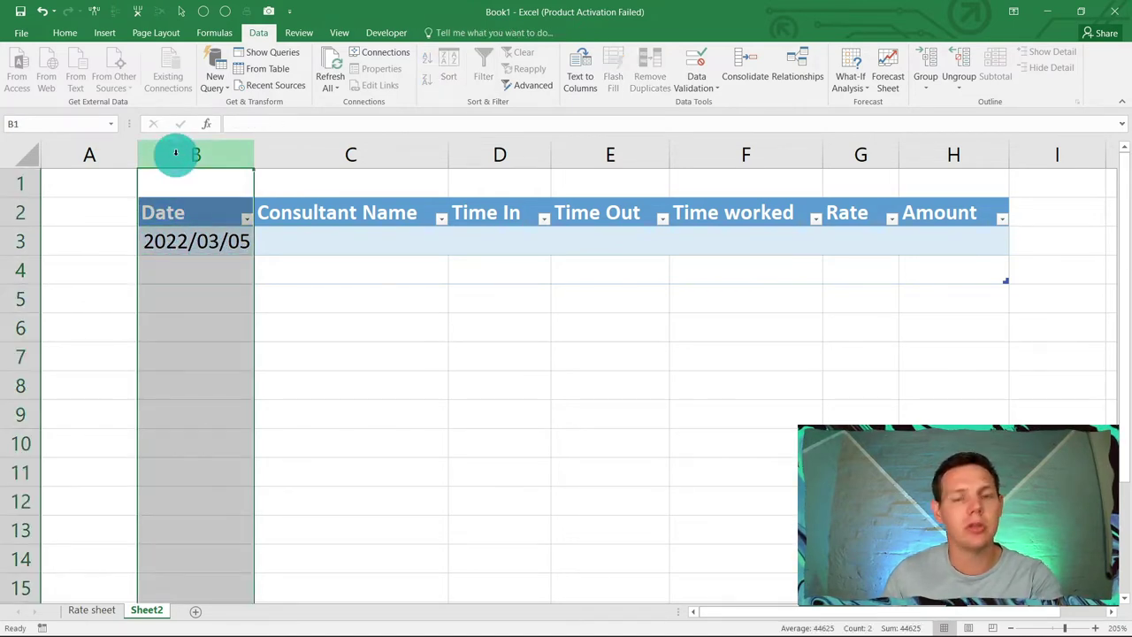
pyautogui.click(64, 34)
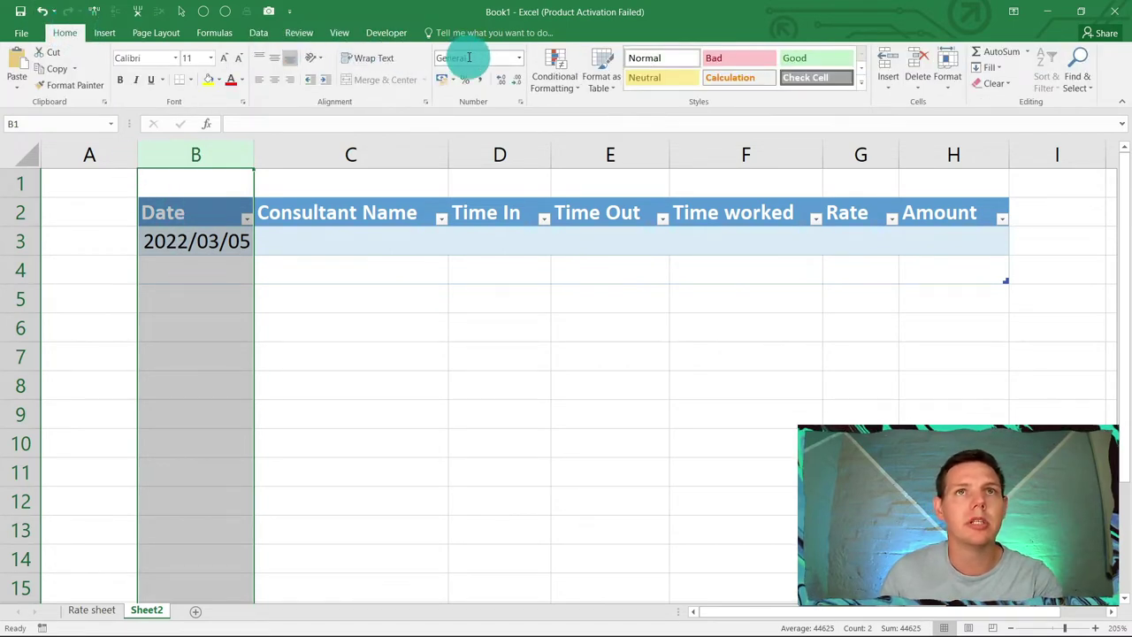
pyautogui.click(520, 58)
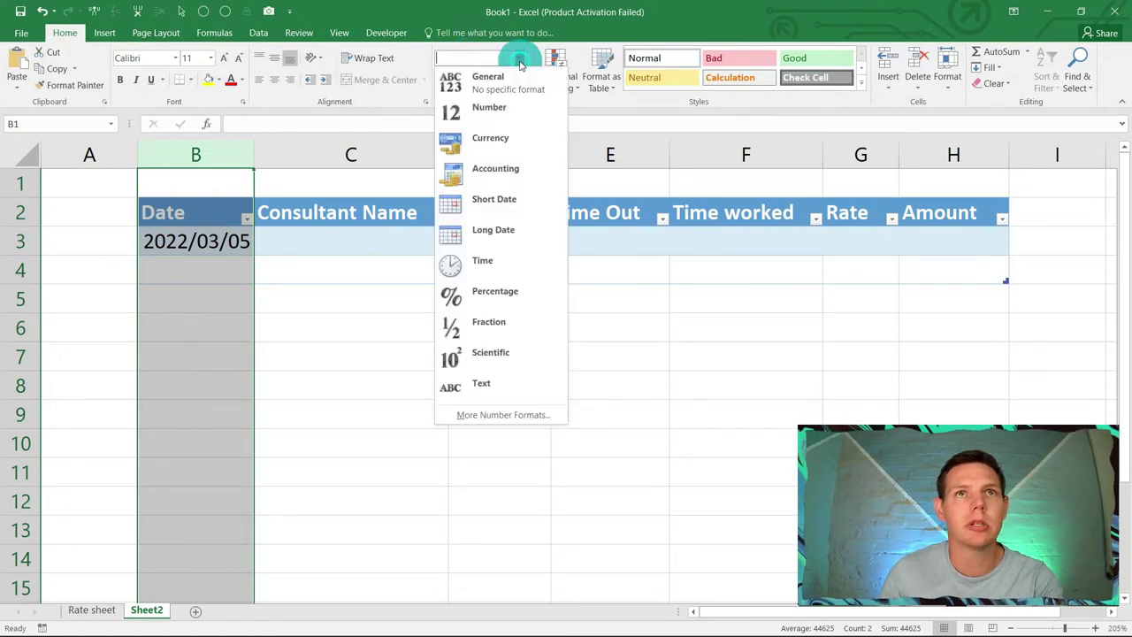
pyautogui.click(509, 415)
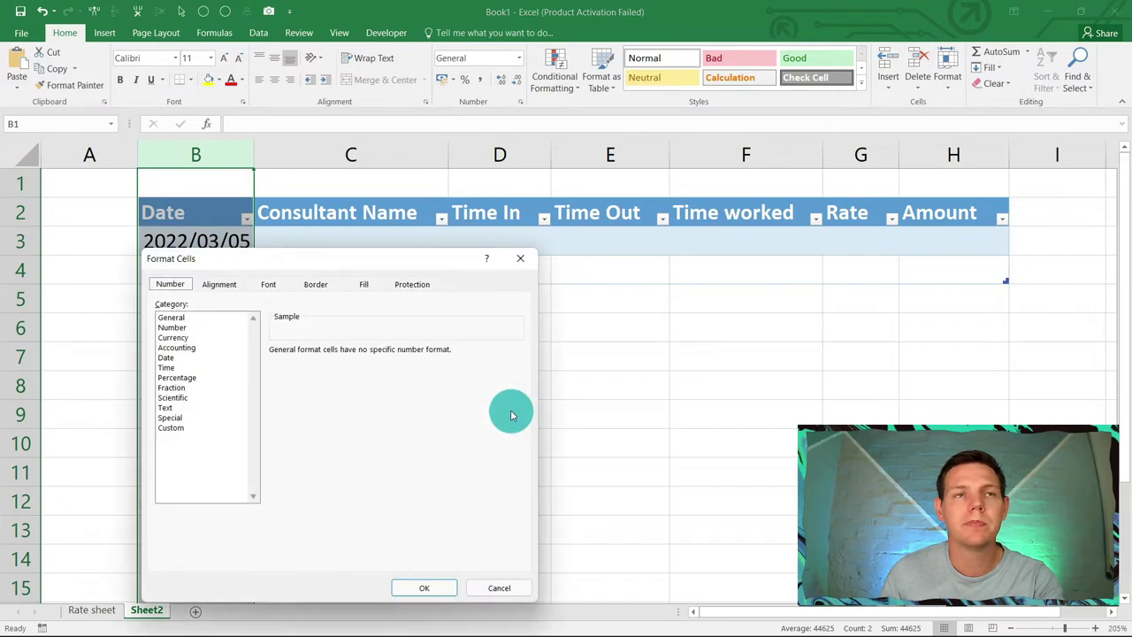
pyautogui.click(170, 427)
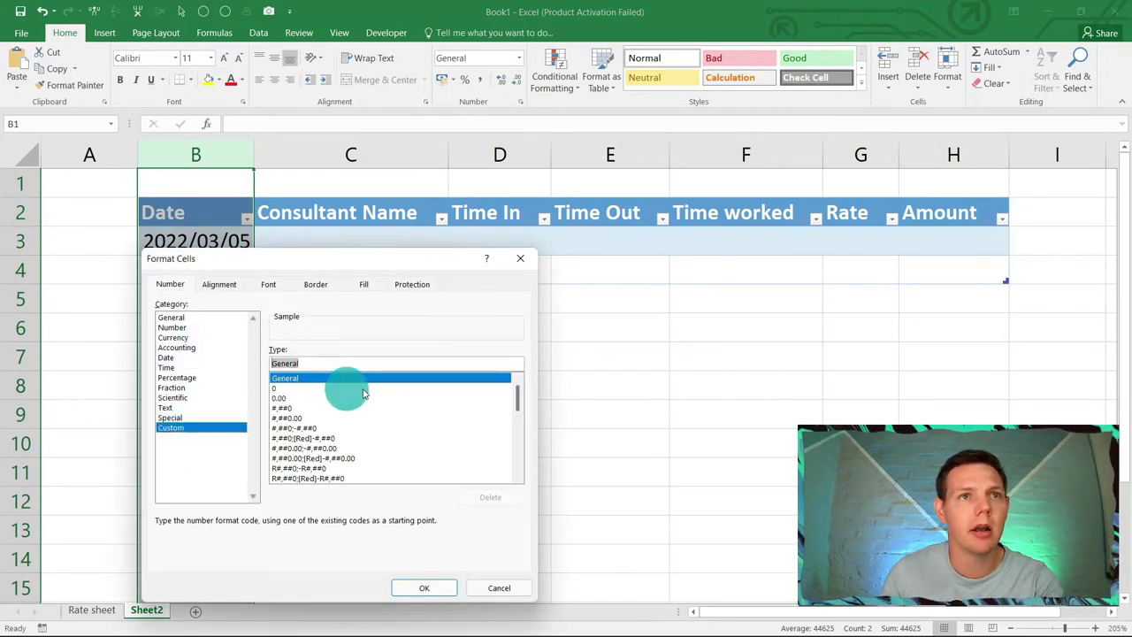
pyautogui.write('dd')
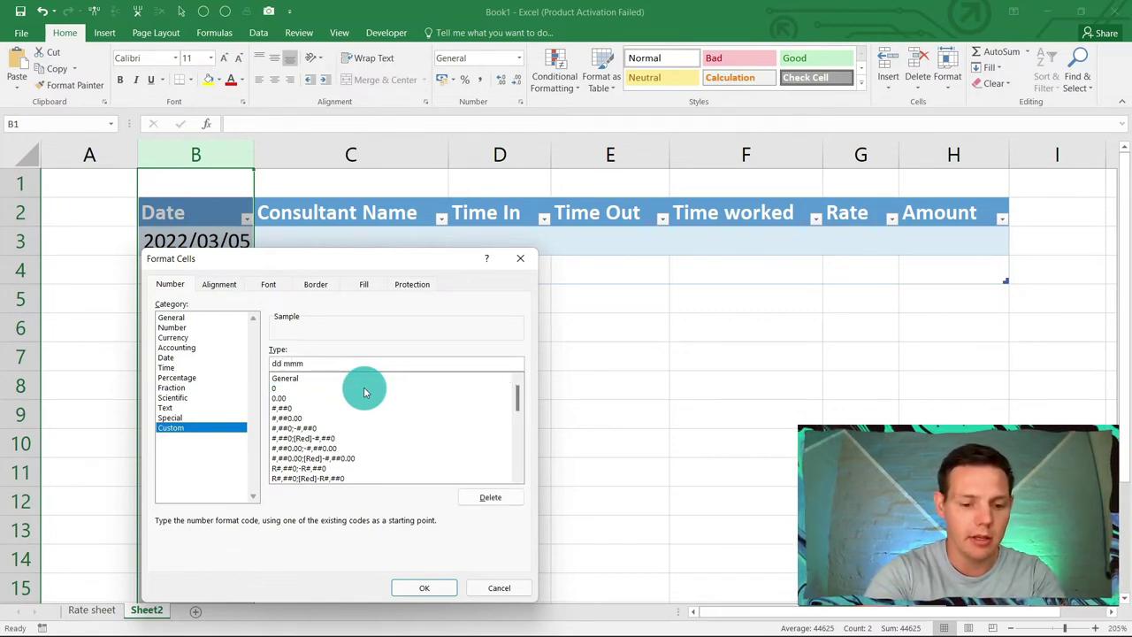
pyautogui.write('mmm yy')
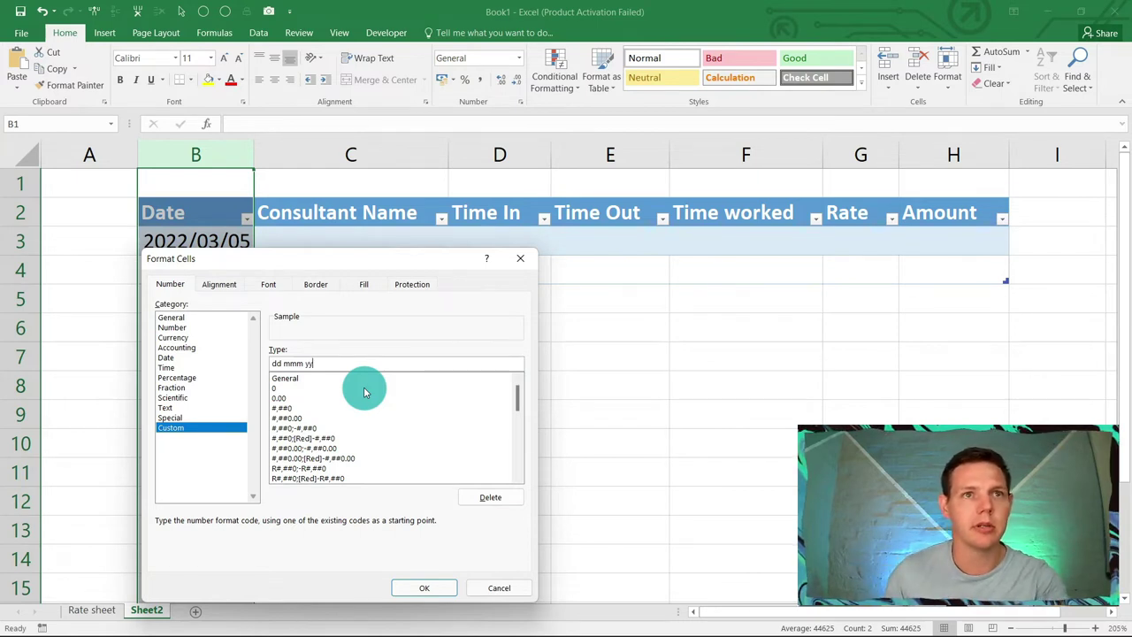
pyautogui.write('yy')
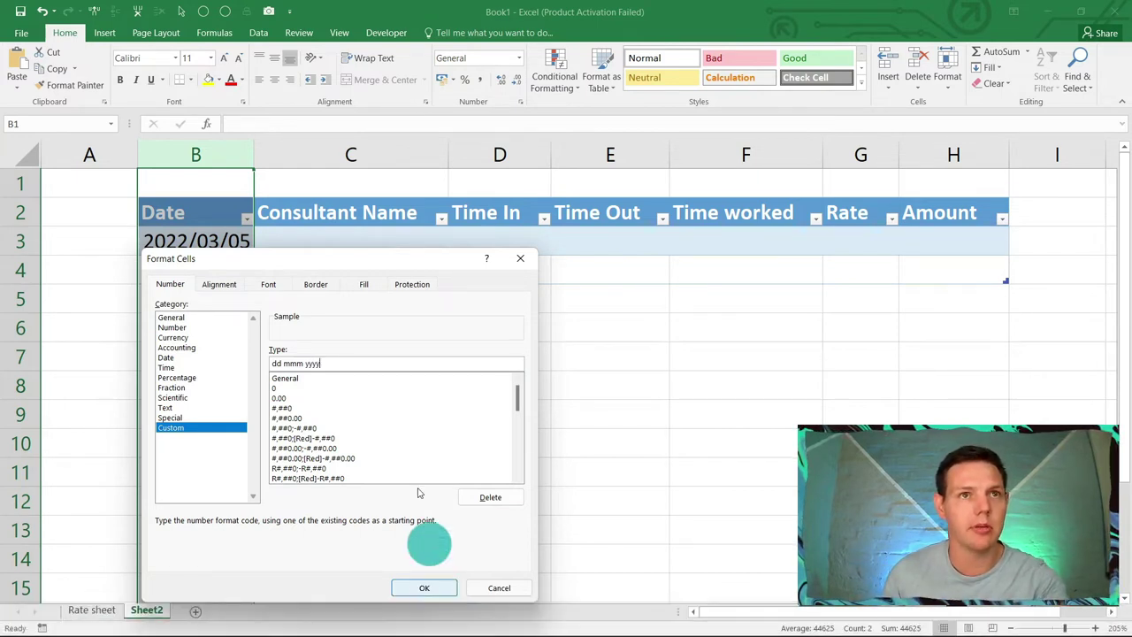
pyautogui.click(428, 587)
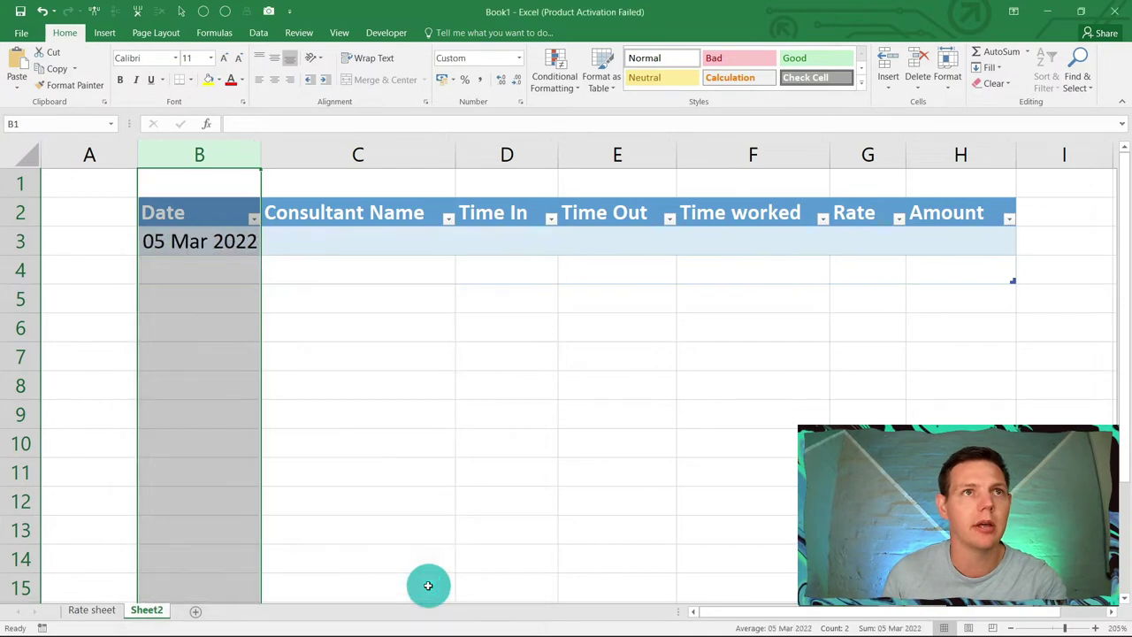
pyautogui.click(242, 331)
pyautogui.click(156, 241)
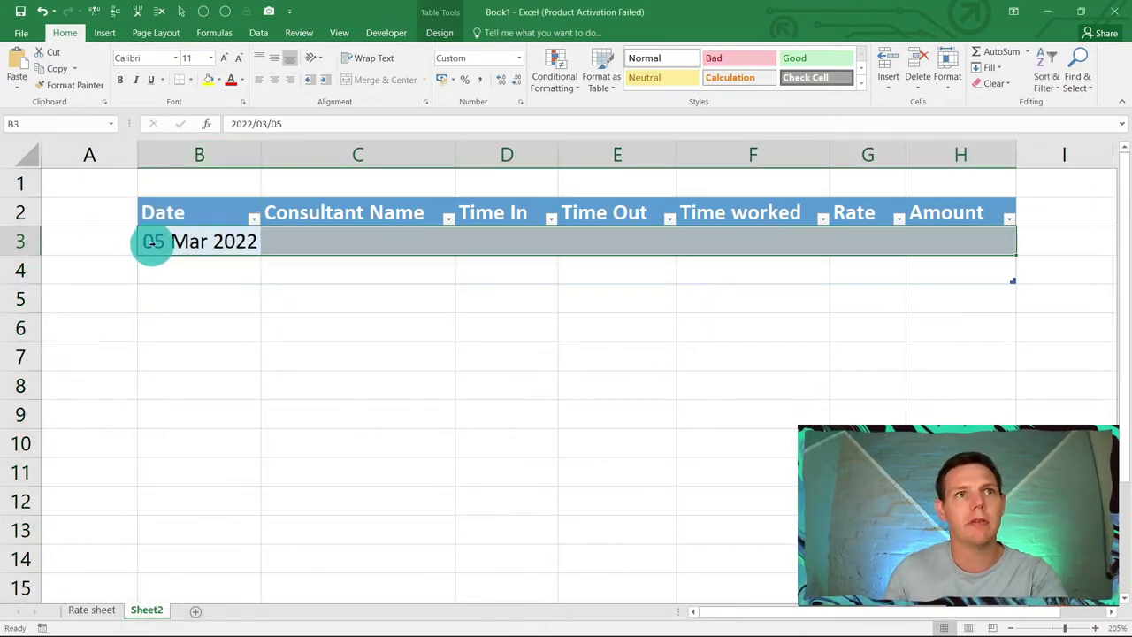
pyautogui.click(244, 325)
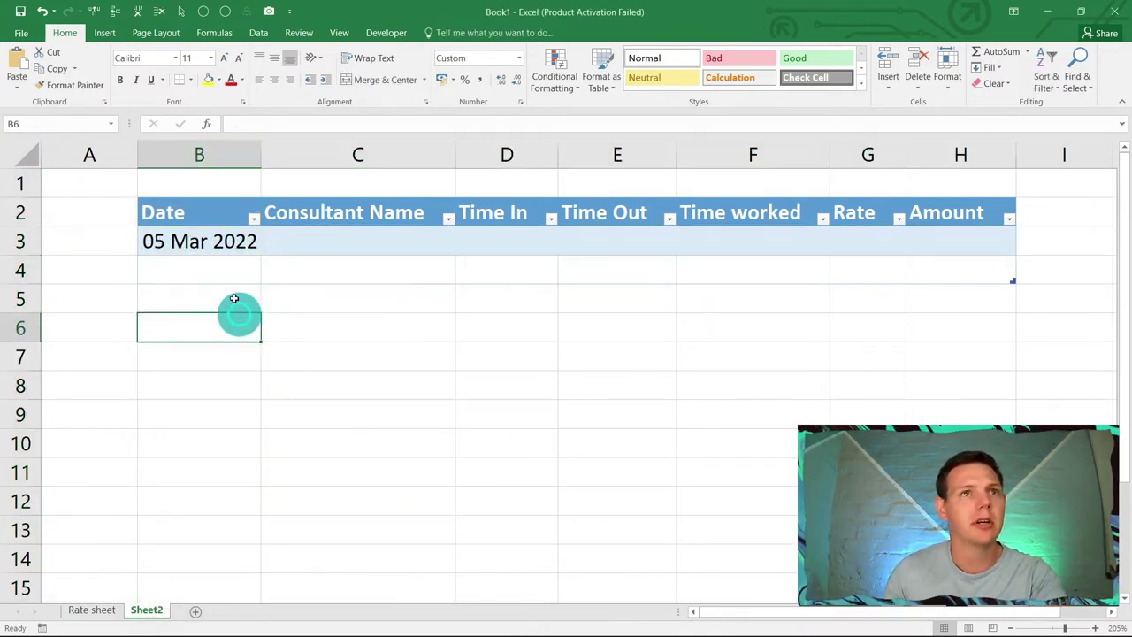
# Fill B3 down into B4 to copy its date validation, and clear the copied date from B4
pyautogui.click(205, 267)
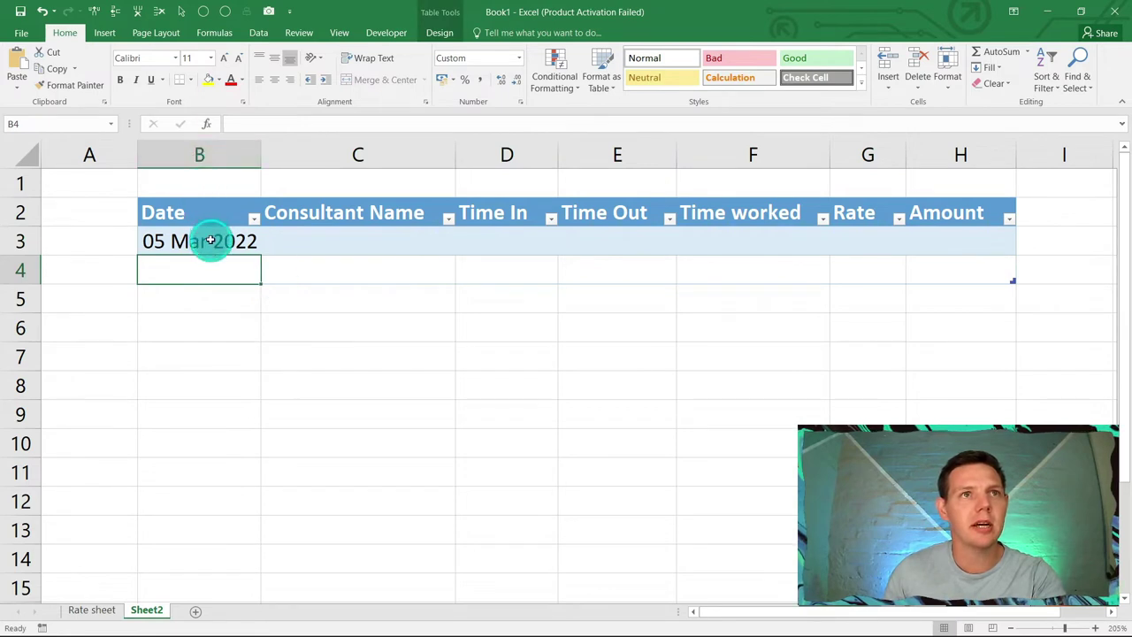
pyautogui.click(196, 241)
pyautogui.moveTo(261, 257); pyautogui.dragTo(264, 252)
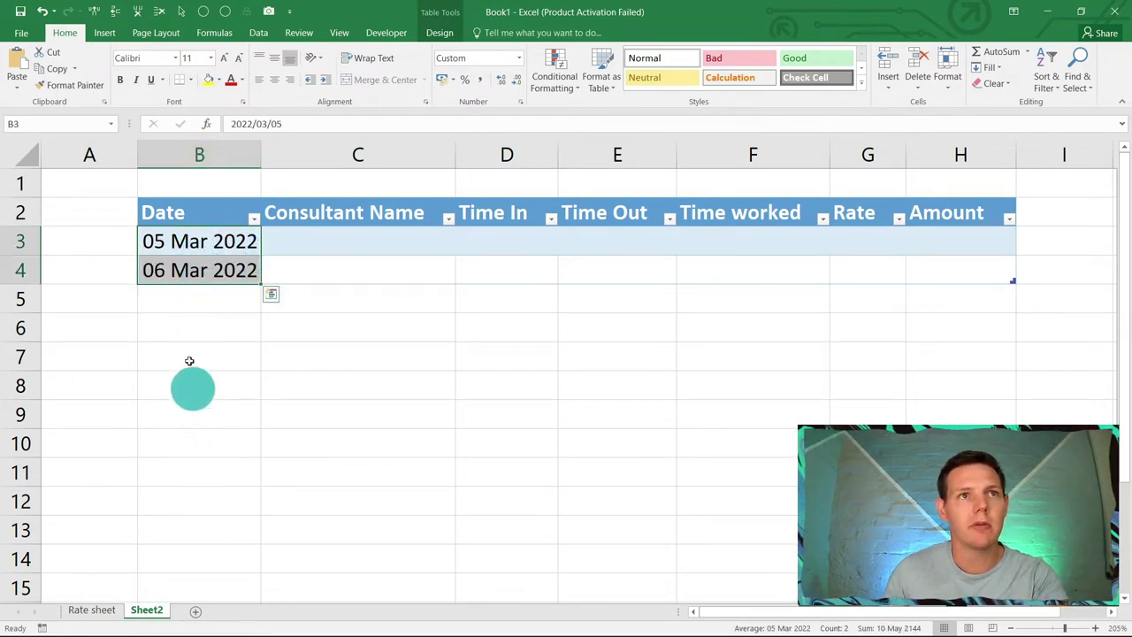
pyautogui.click(174, 272)
pyautogui.press('Delete')
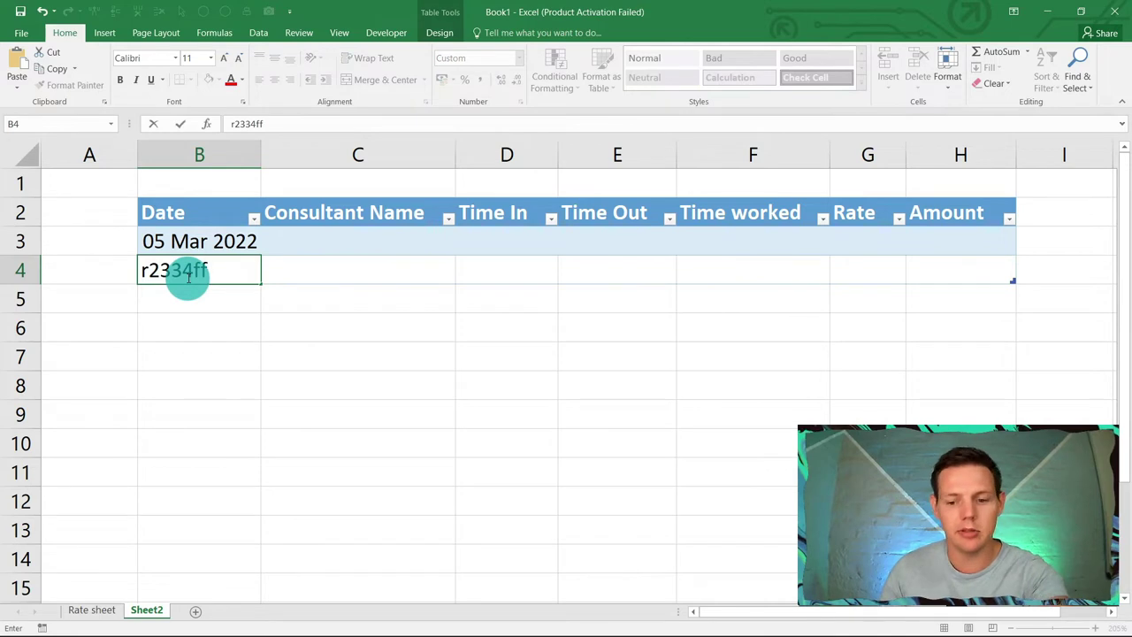
# Test B4's date validation with the invalid entry r2334ff, and replace it with the date 2022/03/06
pyautogui.press('Return')
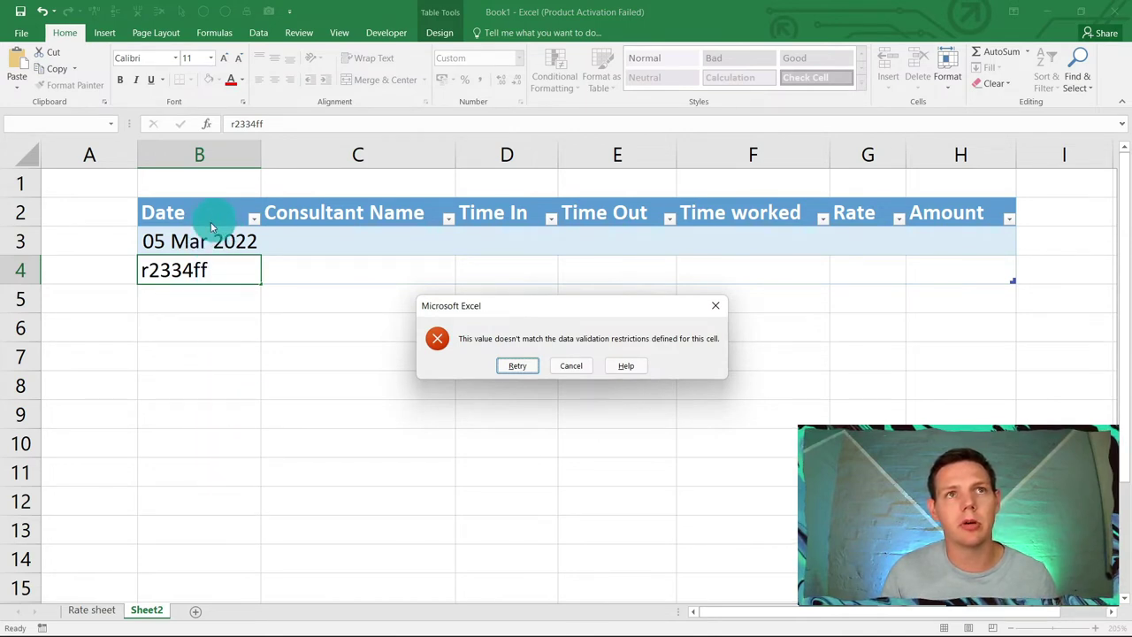
pyautogui.click(517, 365)
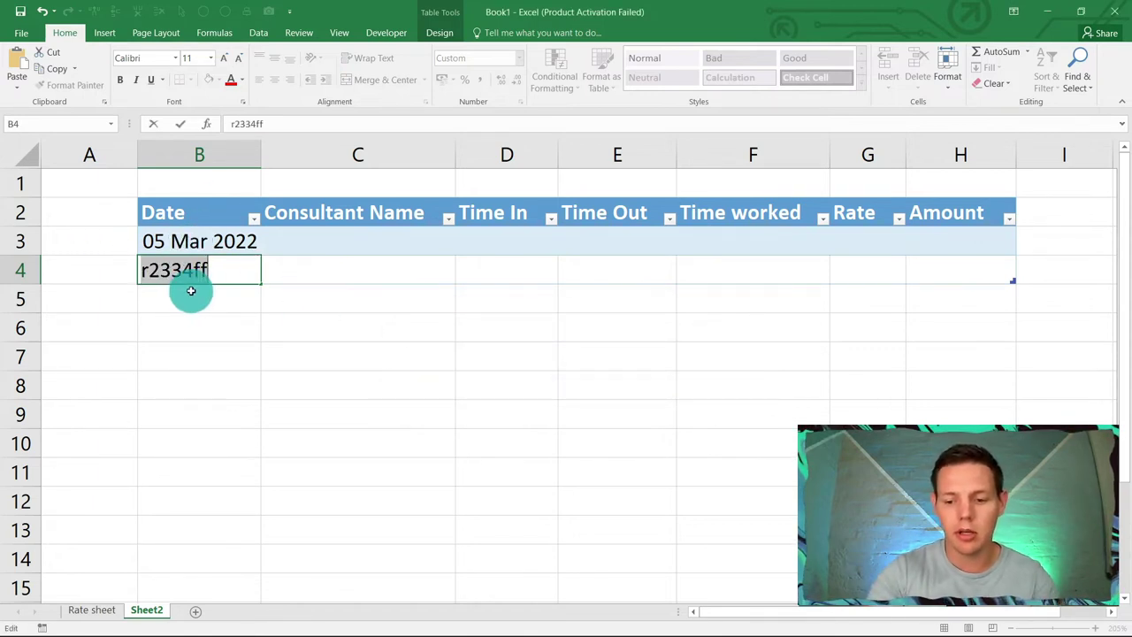
pyautogui.write('2022/03/06')
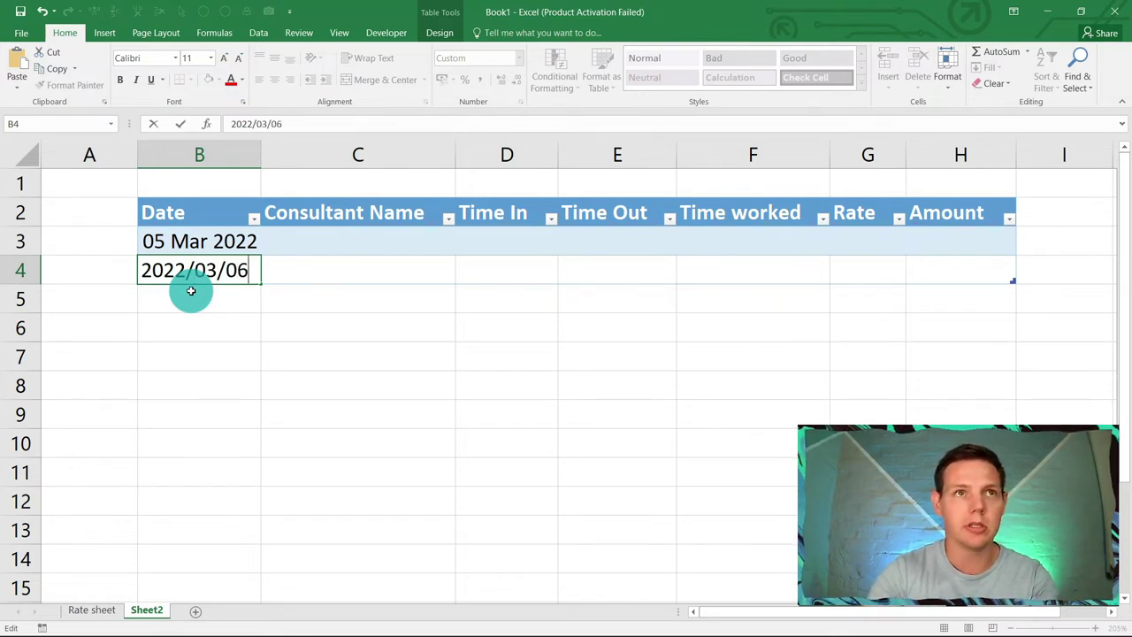
pyautogui.click(190, 290)
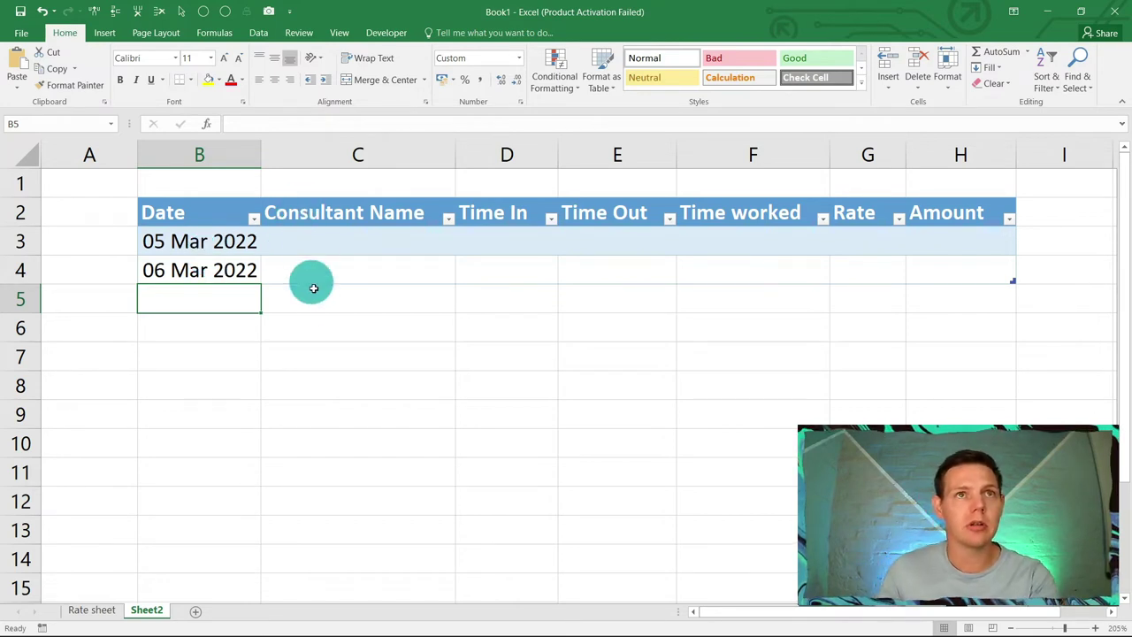
# Add list data validation to C3, with the consultant names in B3:B5 of the Rate sheet as the source
pyautogui.click(329, 240)
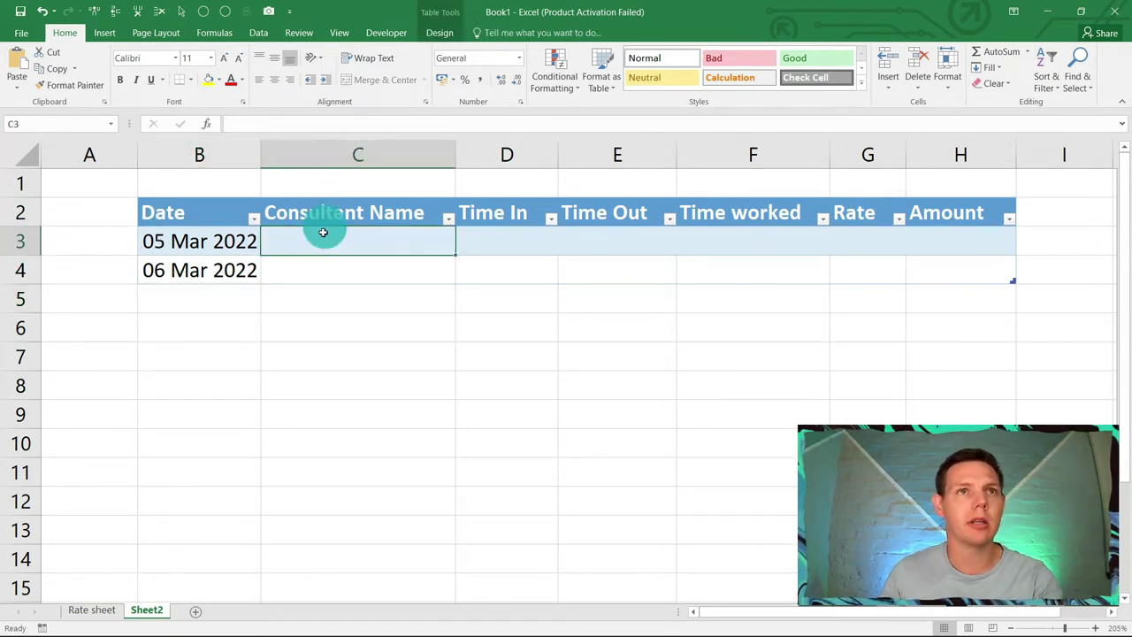
pyautogui.click(258, 33)
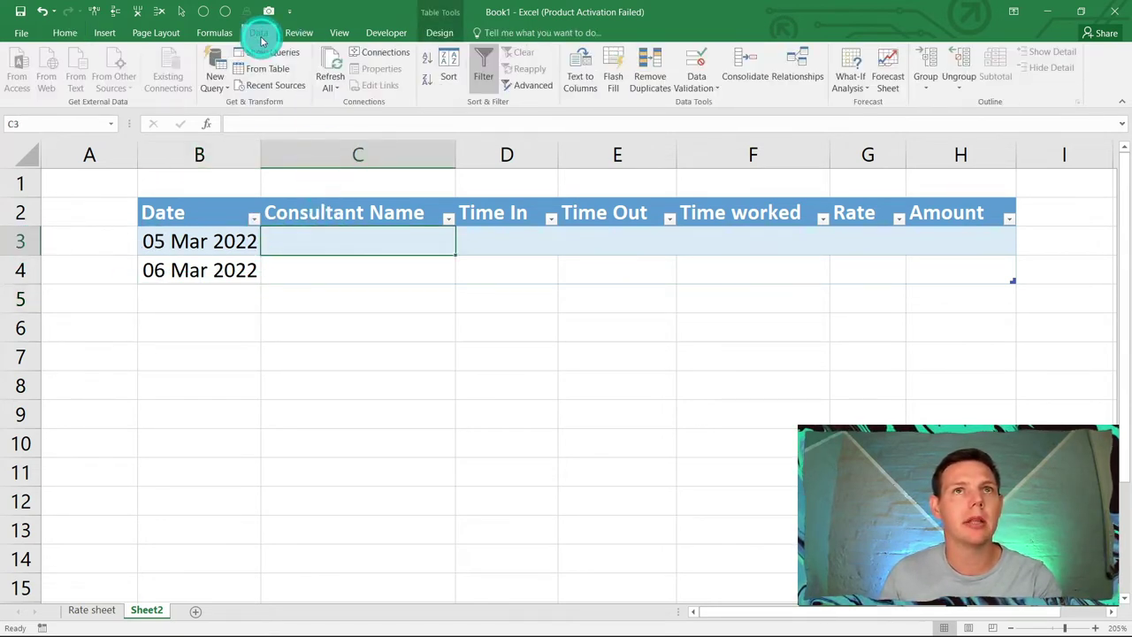
pyautogui.click(697, 68)
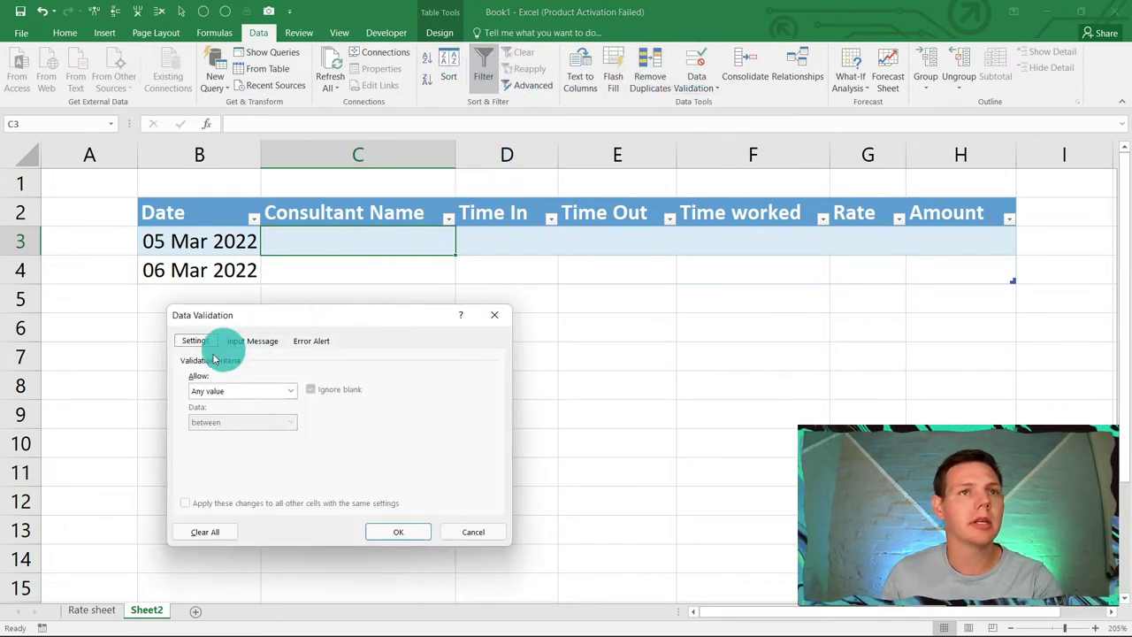
pyautogui.click(290, 390)
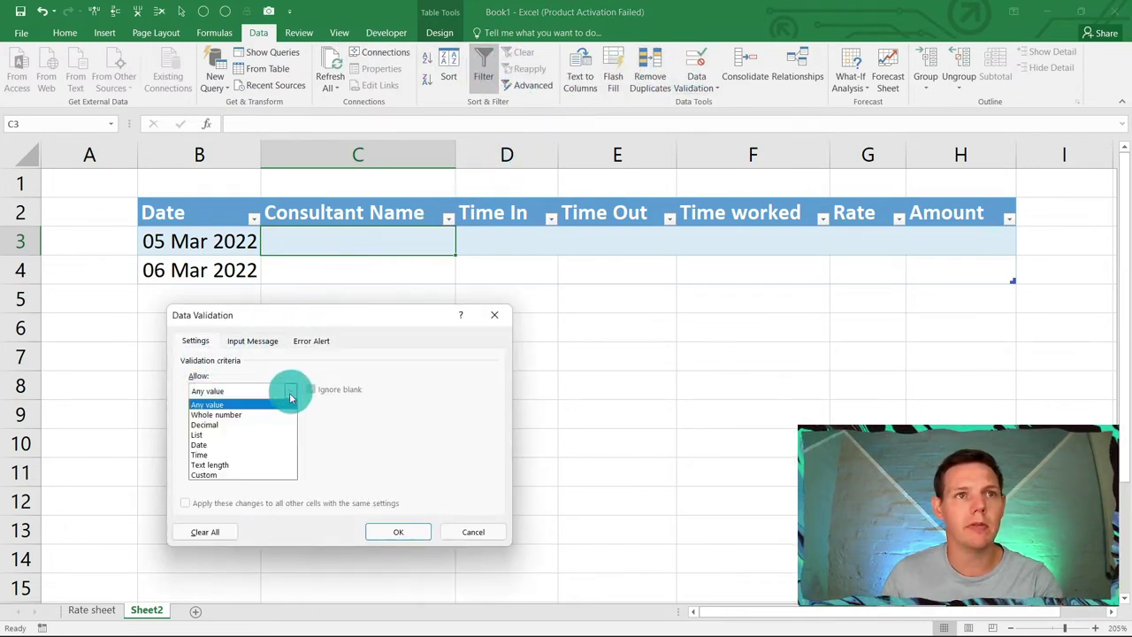
pyautogui.click(264, 434)
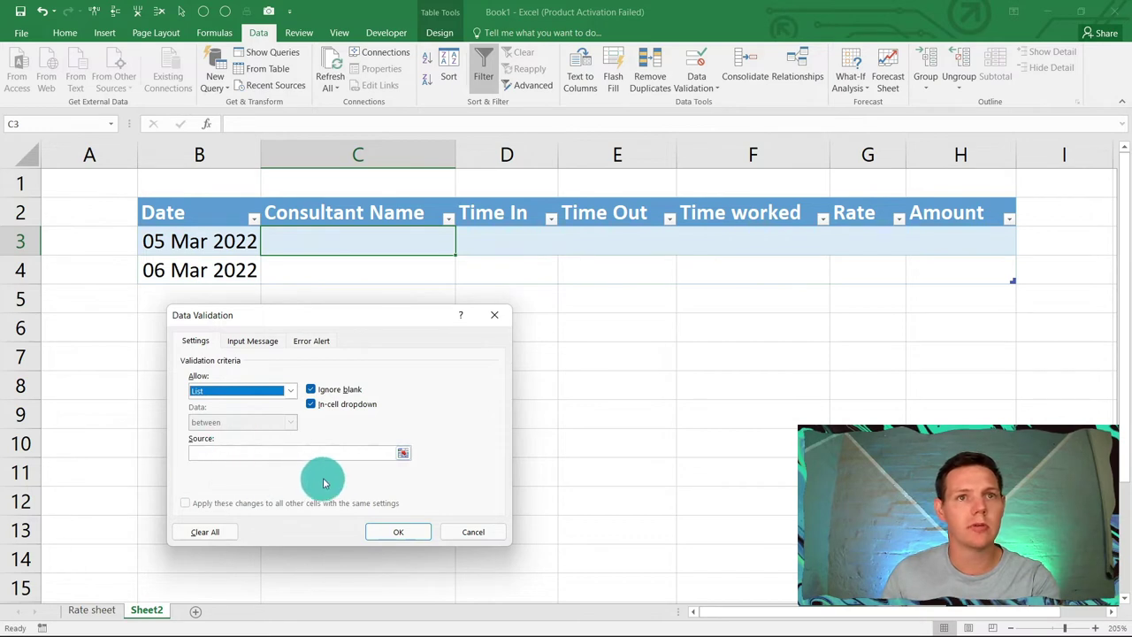
pyautogui.click(402, 455)
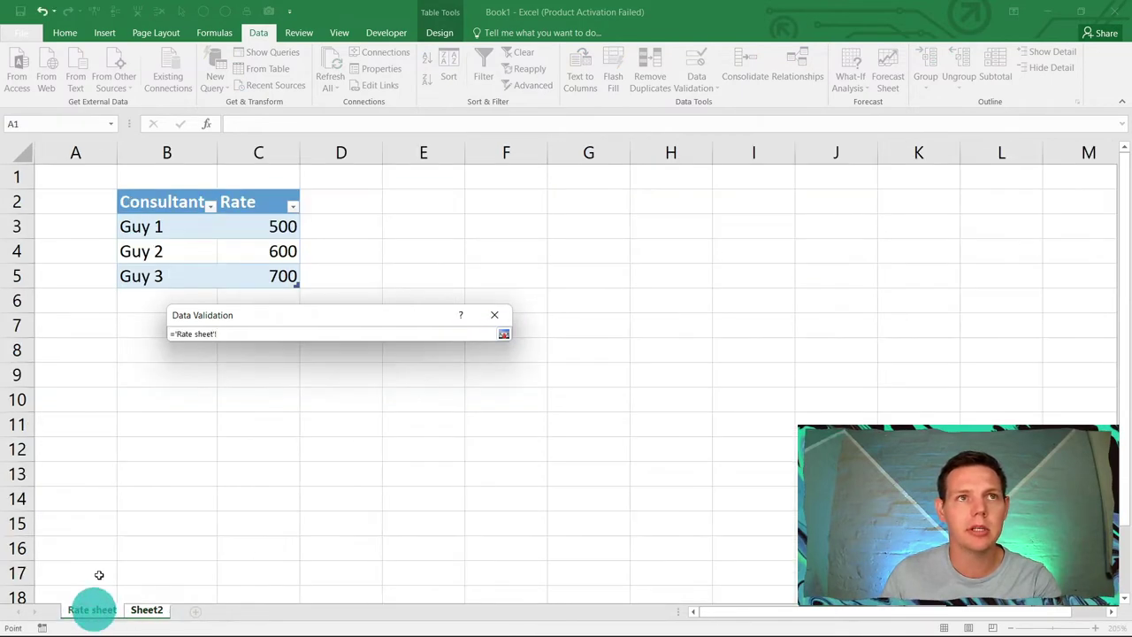
pyautogui.click(143, 236)
pyautogui.moveTo(143, 238); pyautogui.dragTo(144, 277)
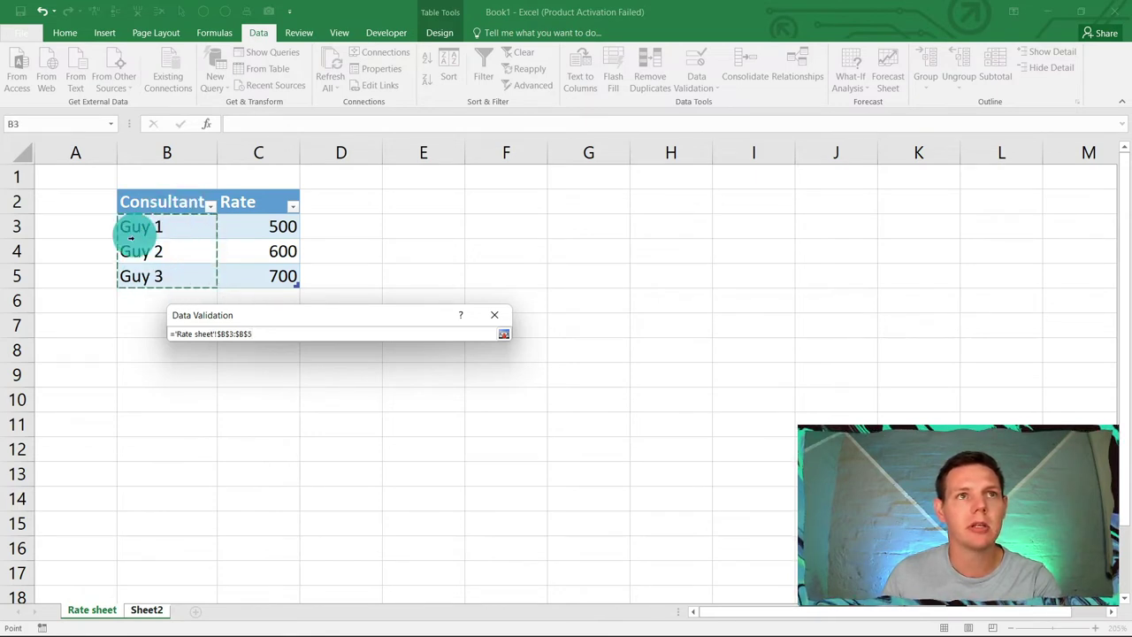
pyautogui.press('Return')
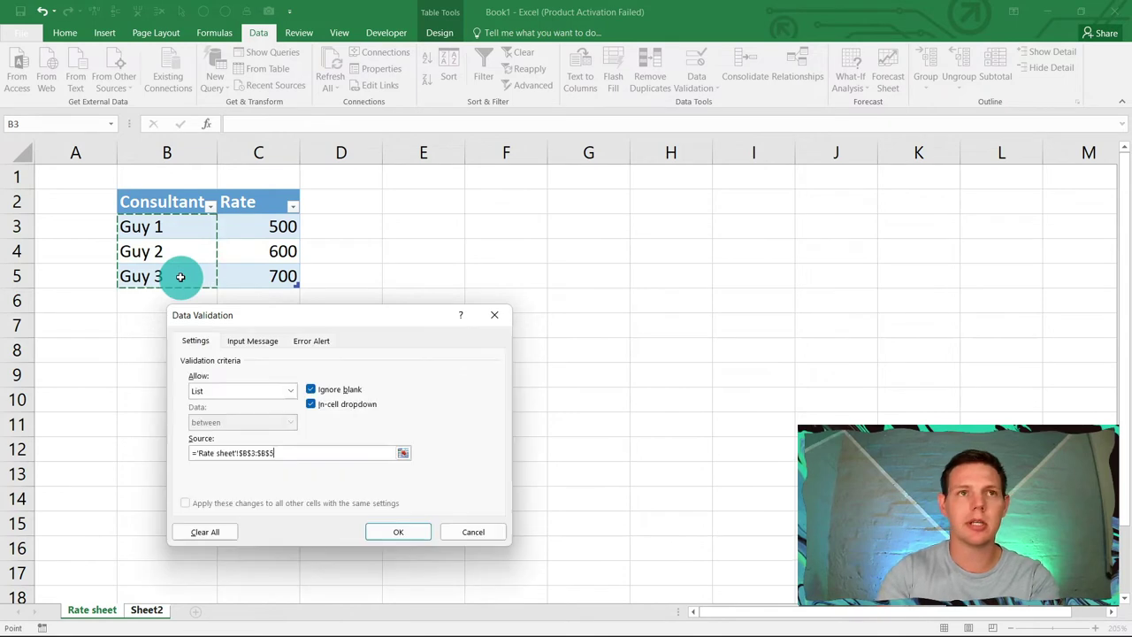
pyautogui.click(387, 532)
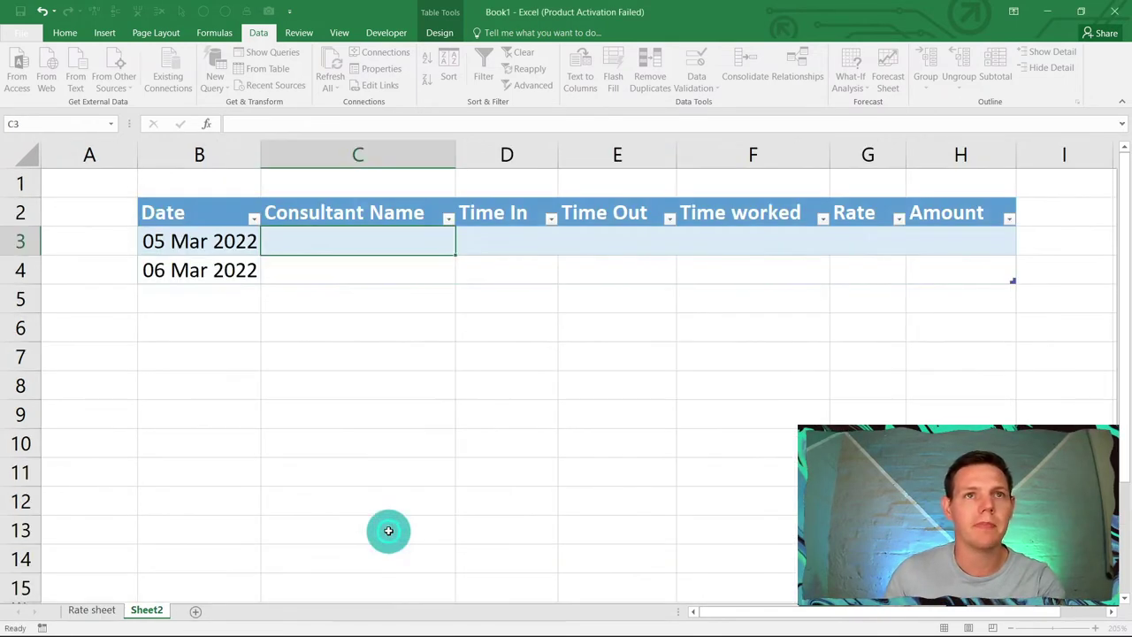
# Choose Guy 1 as the consultant in C3, and fill C3 down into C4 to copy its list validation
pyautogui.click(462, 248)
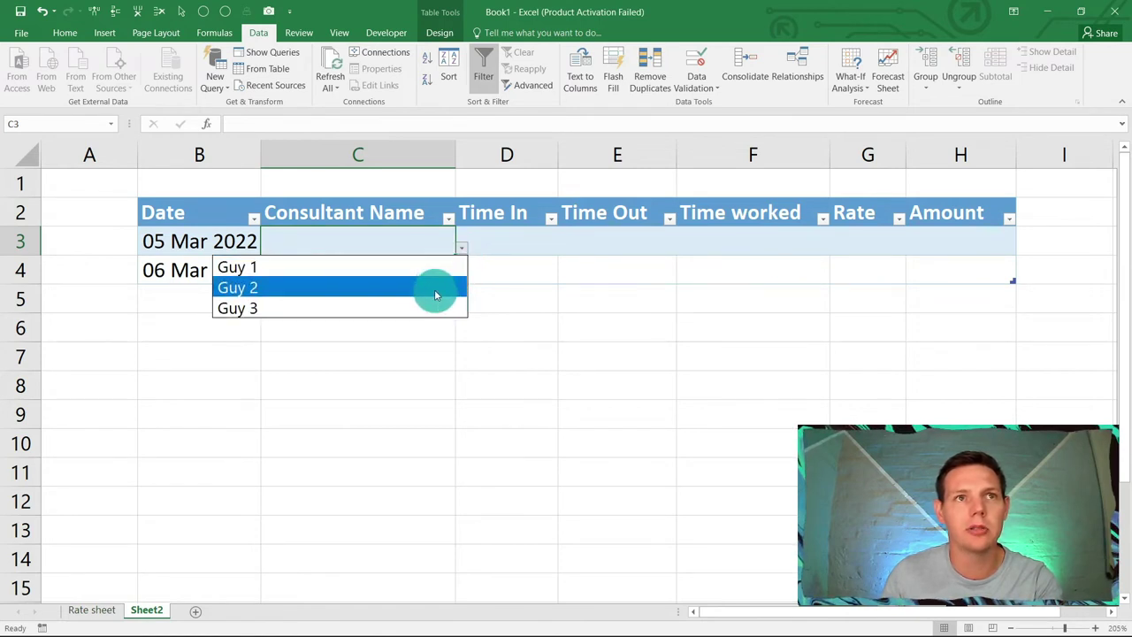
pyautogui.click(431, 267)
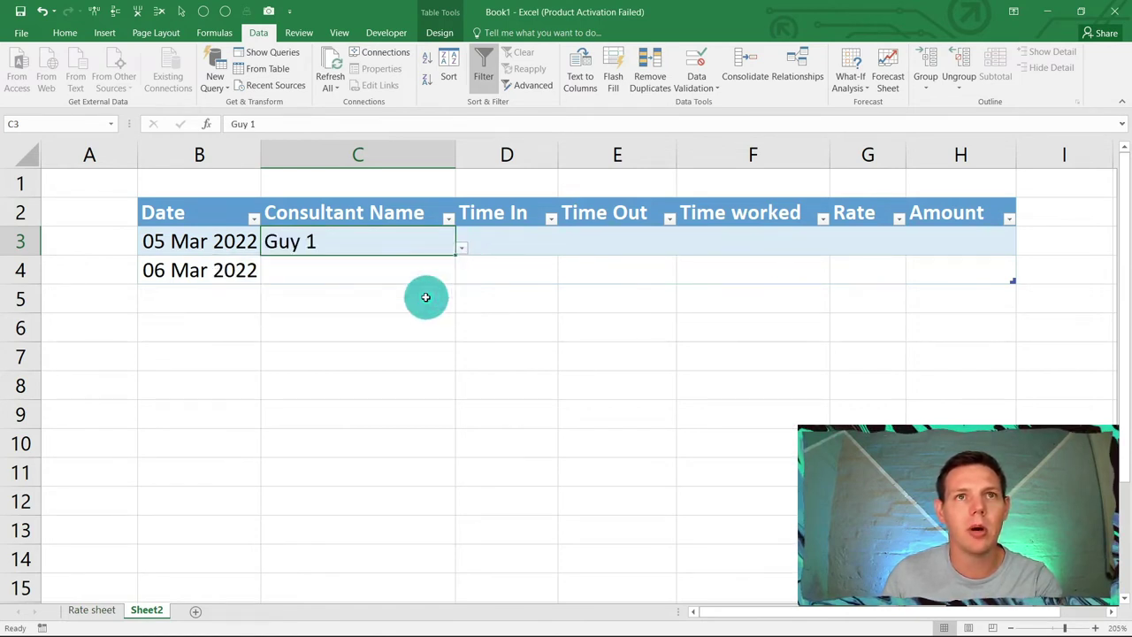
pyautogui.click(422, 274)
pyautogui.click(412, 245)
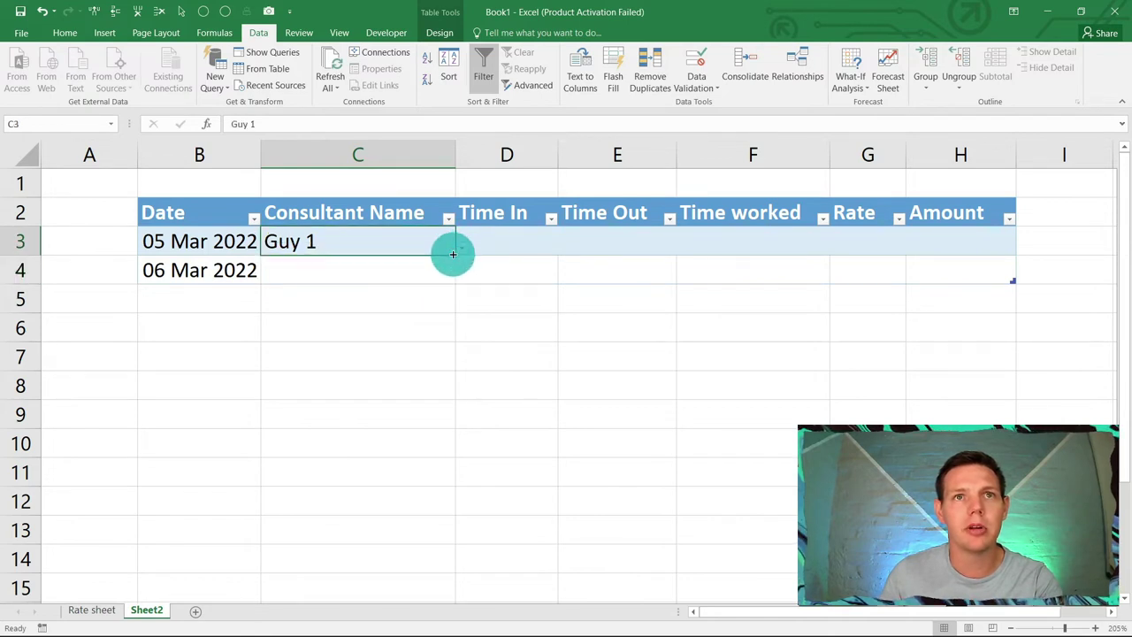
pyautogui.moveTo(456, 257); pyautogui.dragTo(454, 276)
pyautogui.click(431, 271)
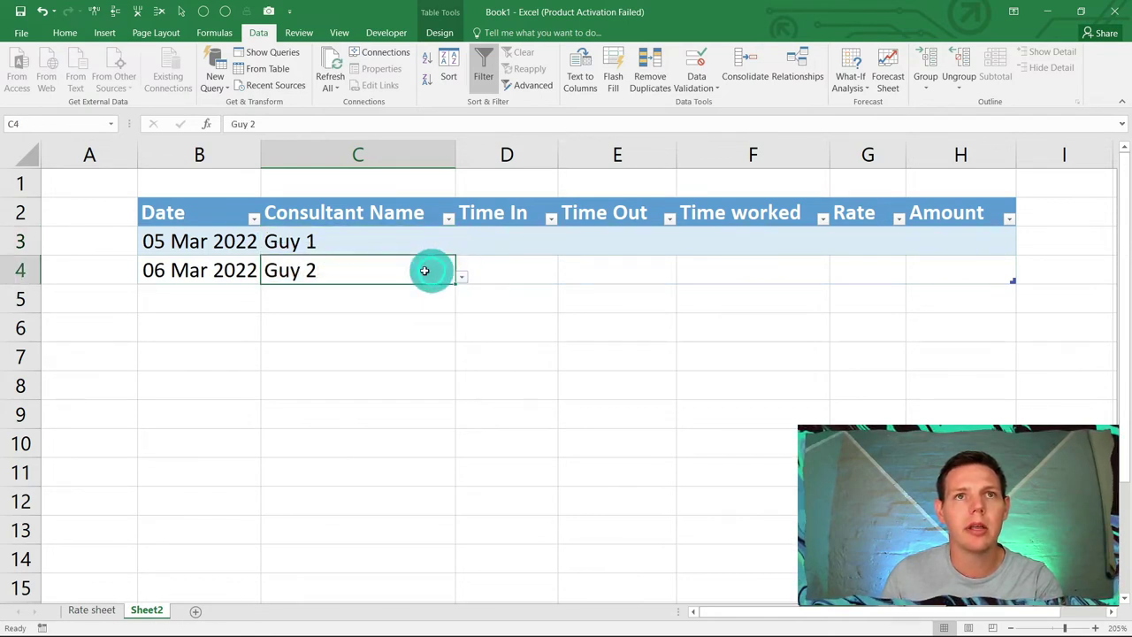
# Test the consultant list in C4 by choosing Guy 3, Guy 1 and Guy 2 in turn
pyautogui.click(461, 278)
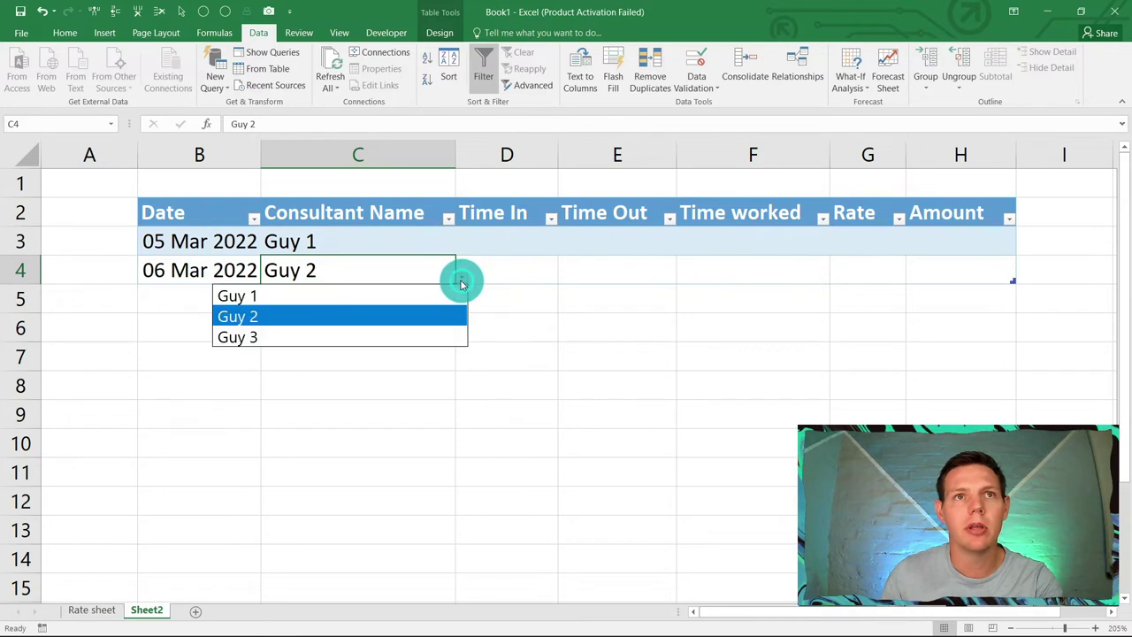
pyautogui.click(437, 335)
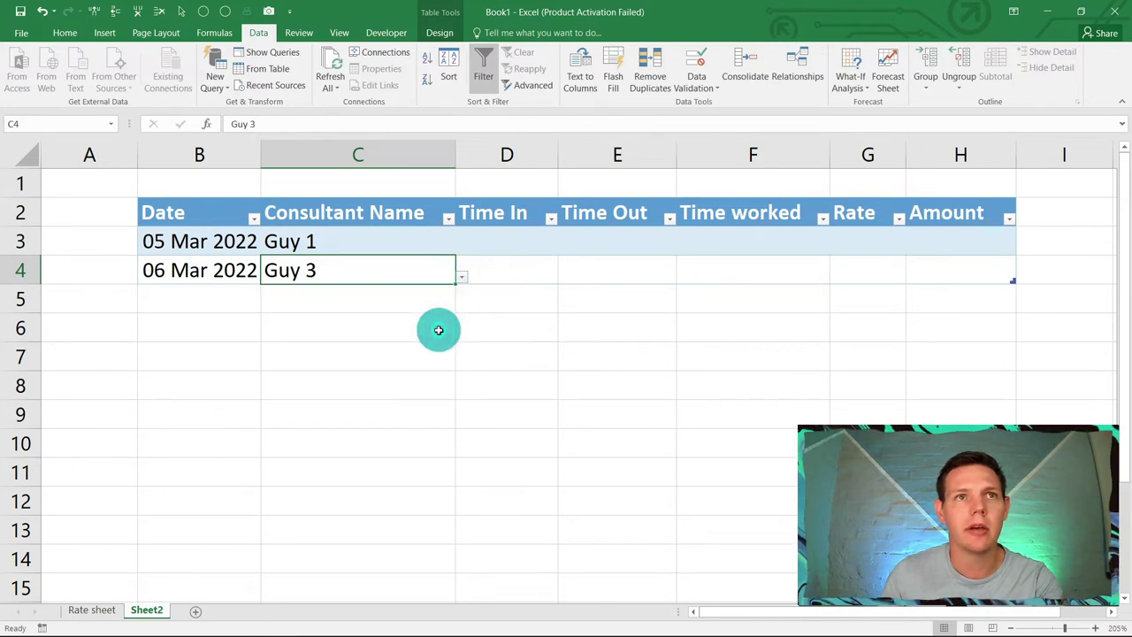
pyautogui.click(459, 279)
pyautogui.click(445, 295)
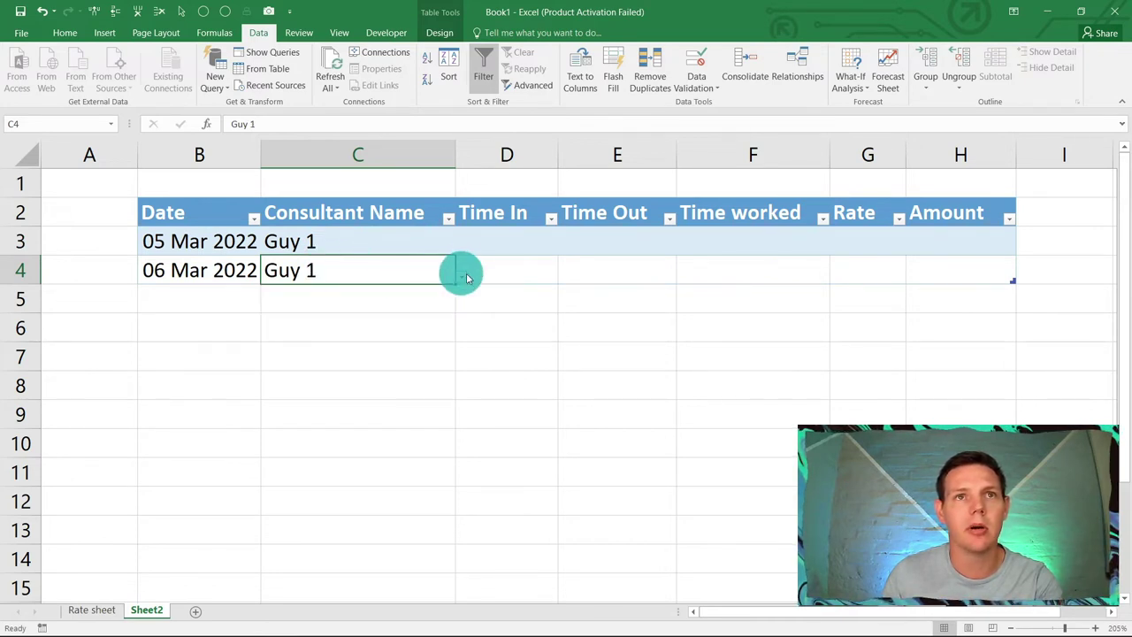
pyautogui.click(461, 277)
pyautogui.click(416, 312)
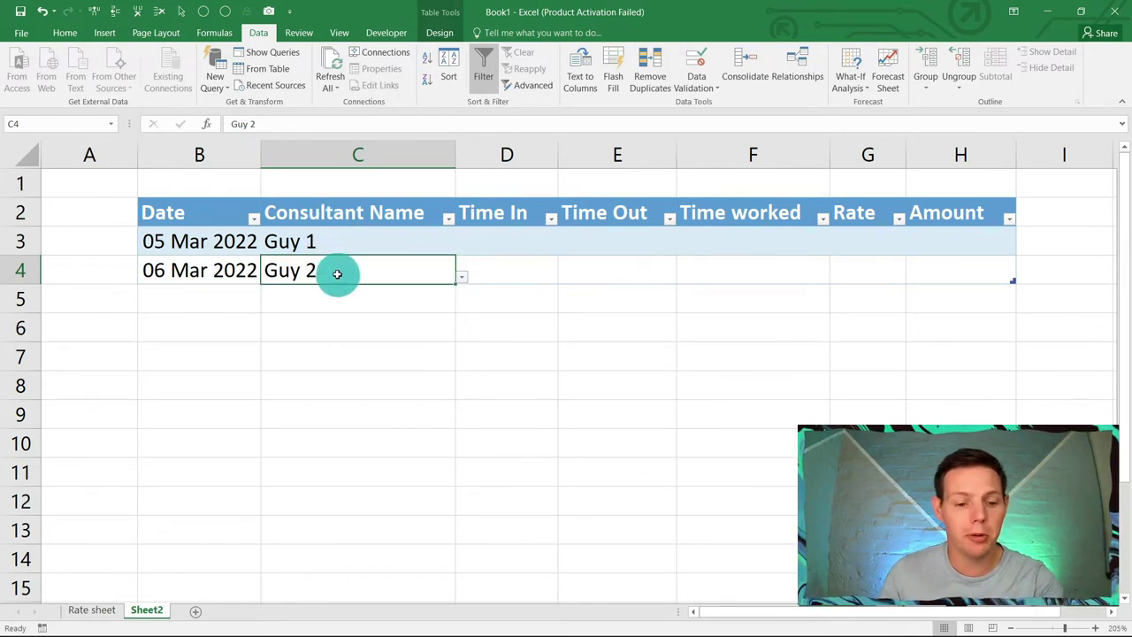
# Test C4's list validation with the invalid entry eyhregwg, and cancel the entry
pyautogui.write('eyhr')
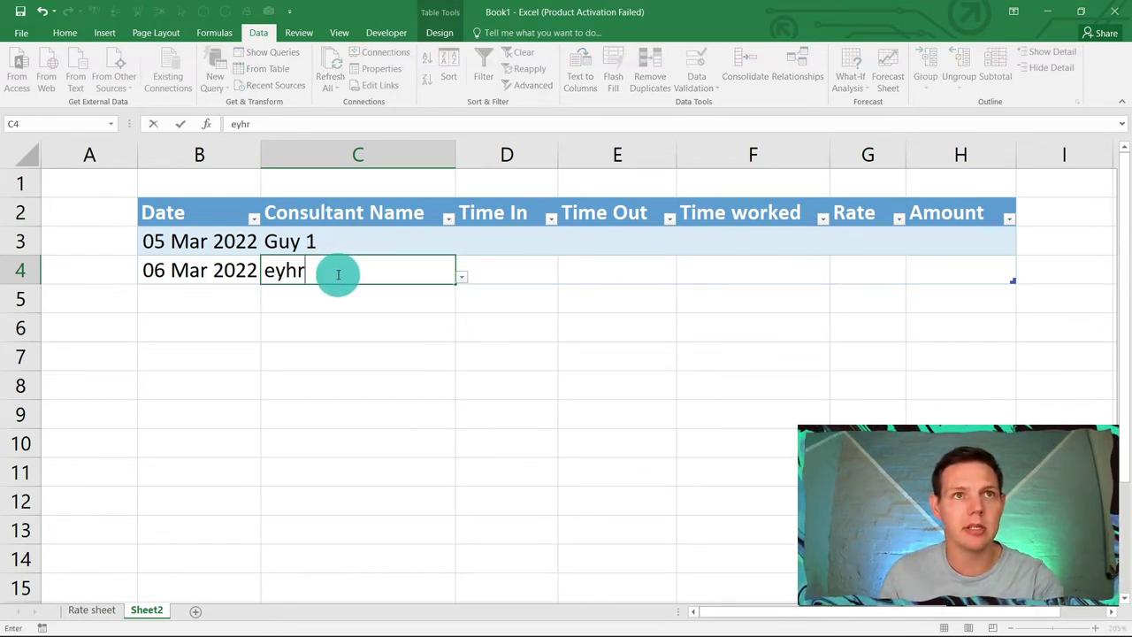
pyautogui.write('egwg')
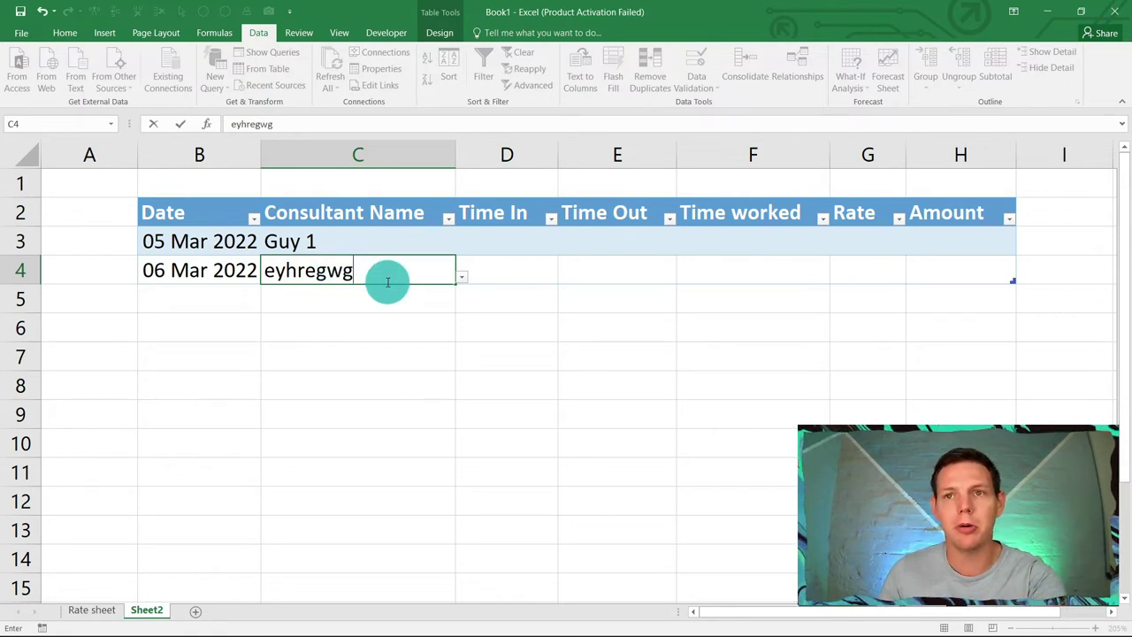
pyautogui.click(466, 324)
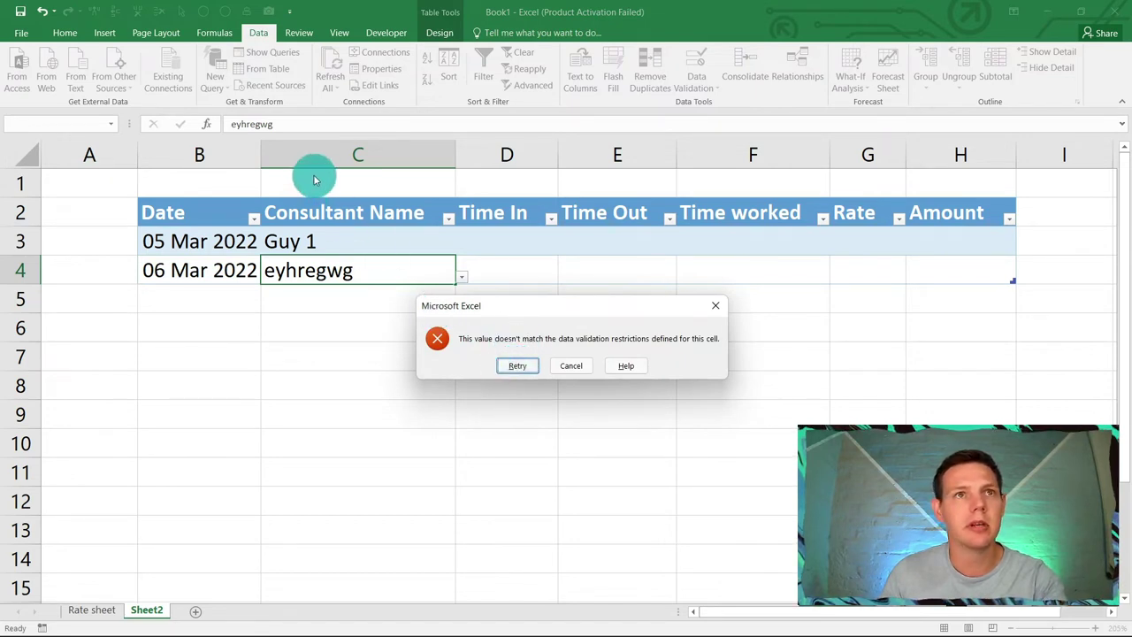
pyautogui.click(522, 366)
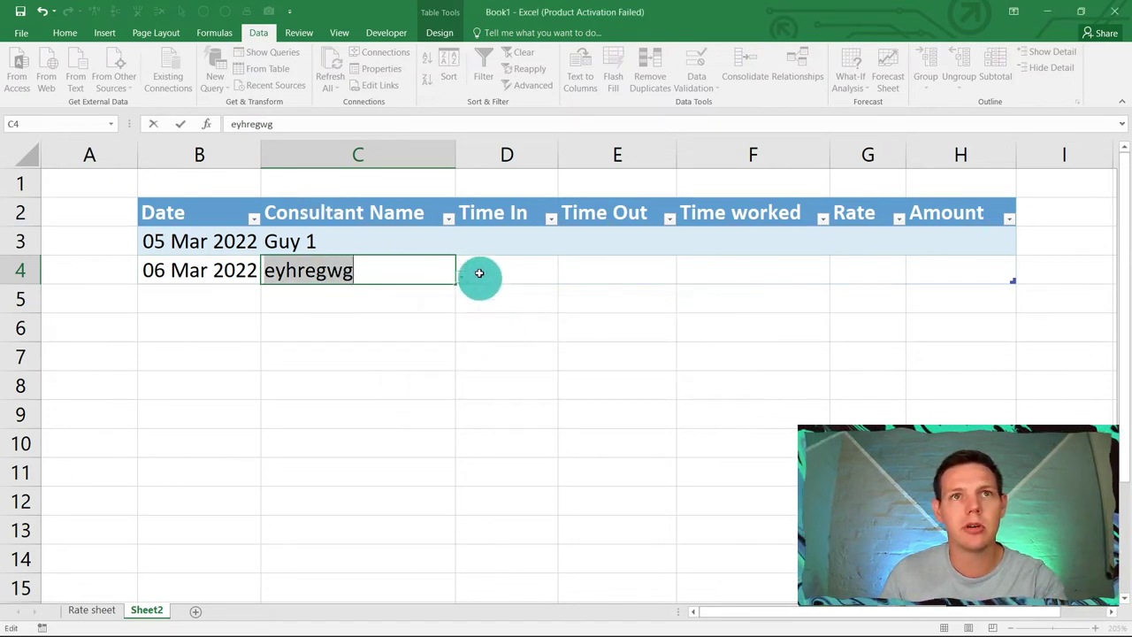
pyautogui.click(461, 277)
pyautogui.click(570, 365)
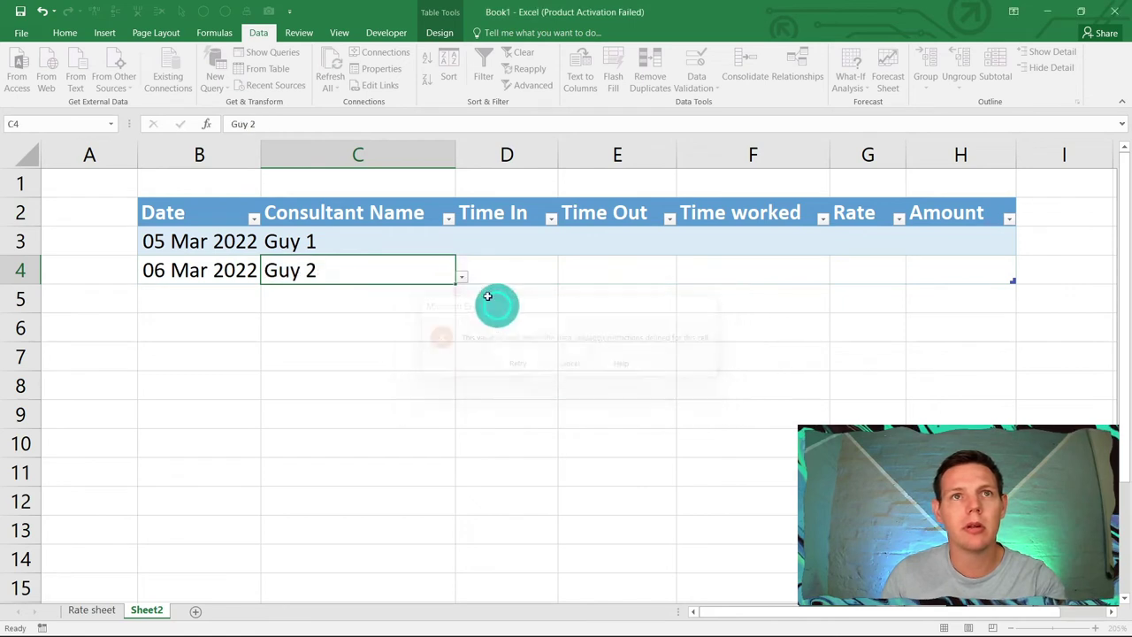
# Switch the consultant in C4 to Guy 3 and back to Guy 2 using the validation list
pyautogui.click(461, 279)
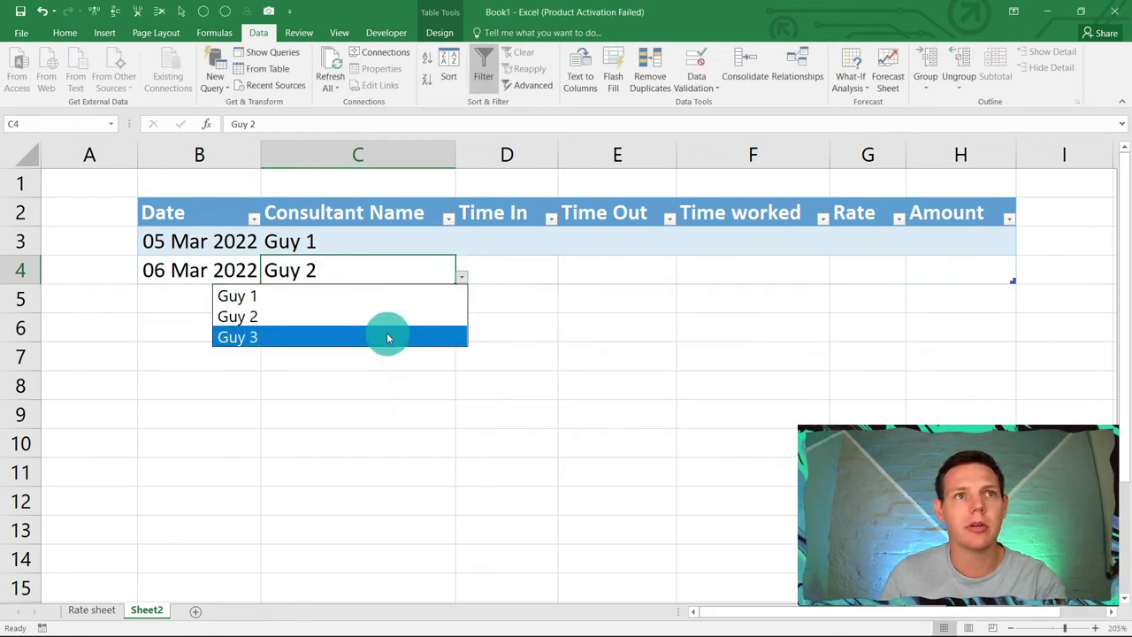
pyautogui.click(381, 336)
pyautogui.click(460, 278)
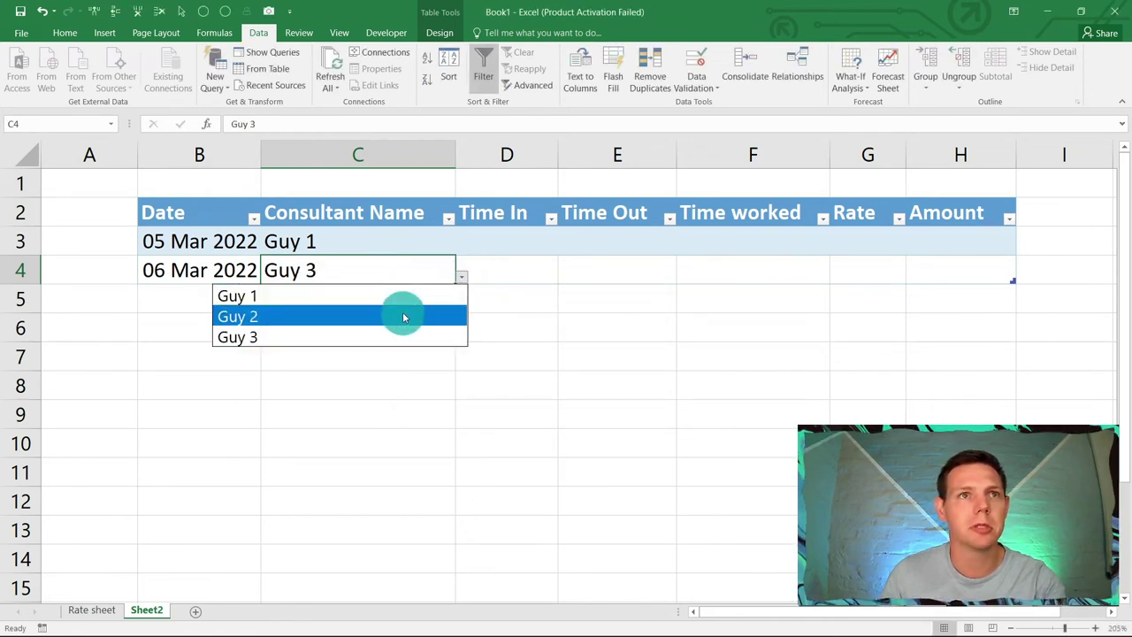
pyautogui.click(404, 316)
pyautogui.click(317, 450)
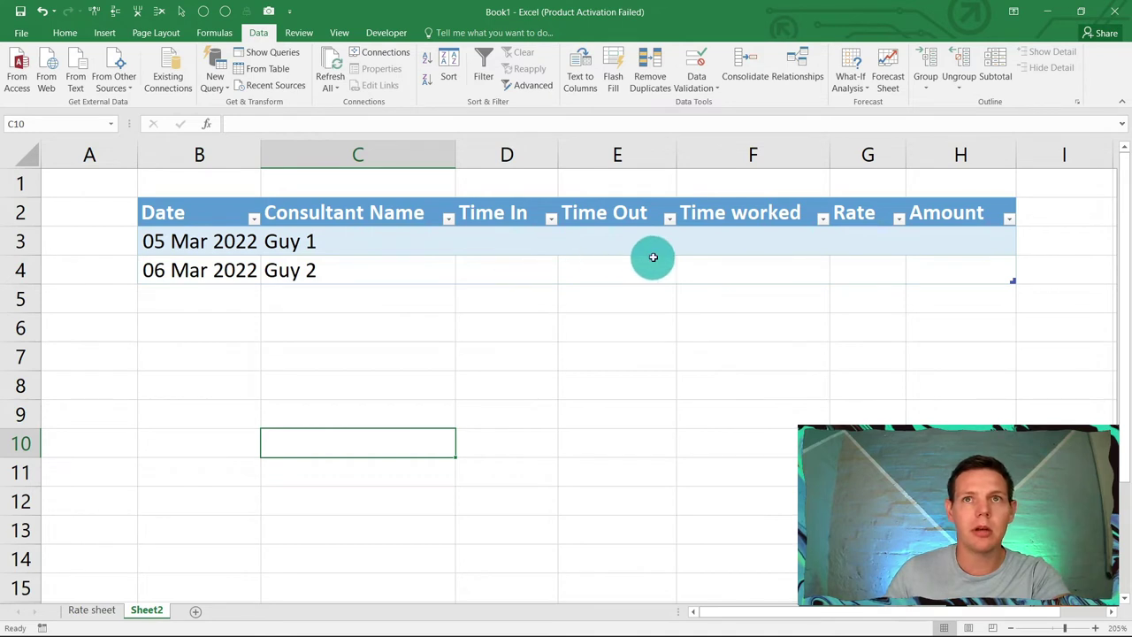
# Add time data validation to D3:F3, allowing only times between 00:00 and 23:59
pyautogui.moveTo(510, 245); pyautogui.dragTo(711, 240)
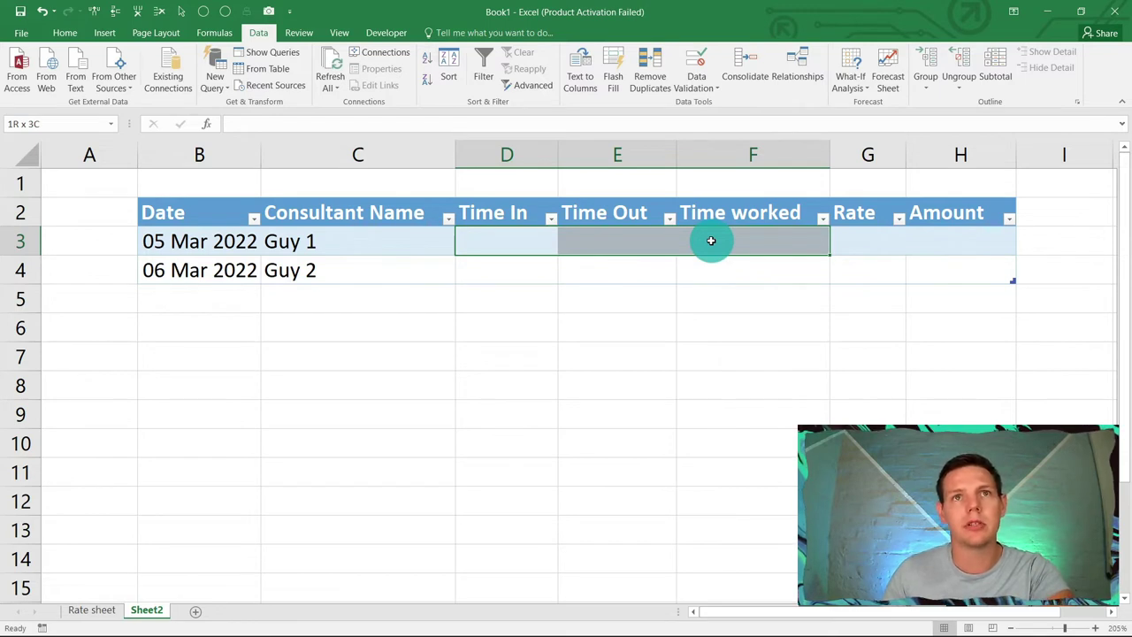
pyautogui.moveTo(711, 241); pyautogui.dragTo(708, 238)
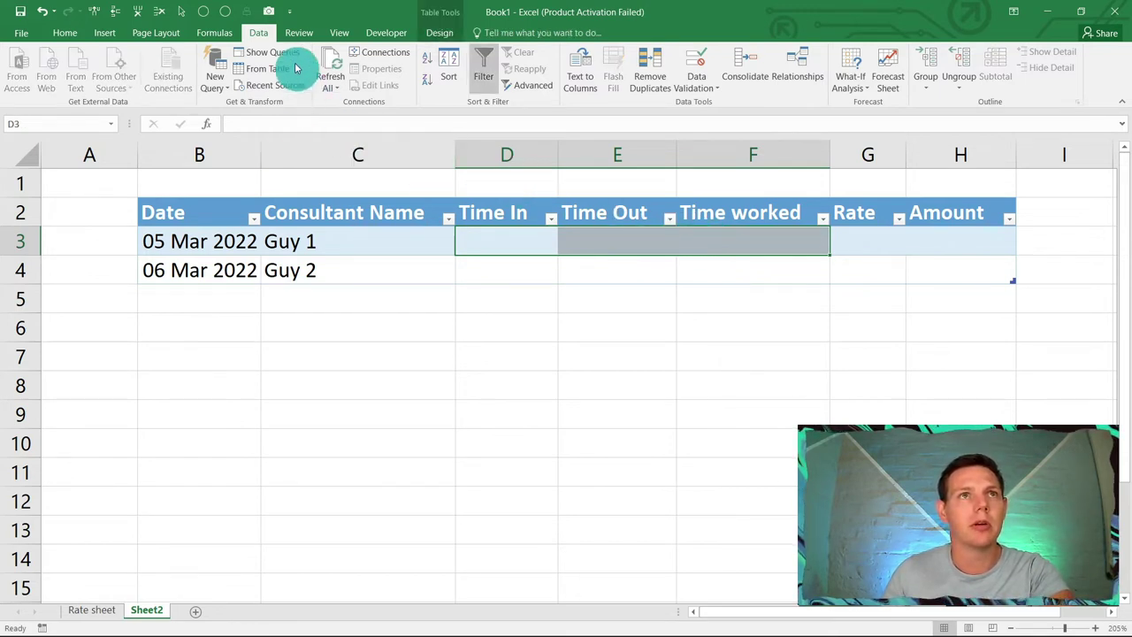
pyautogui.click(691, 89)
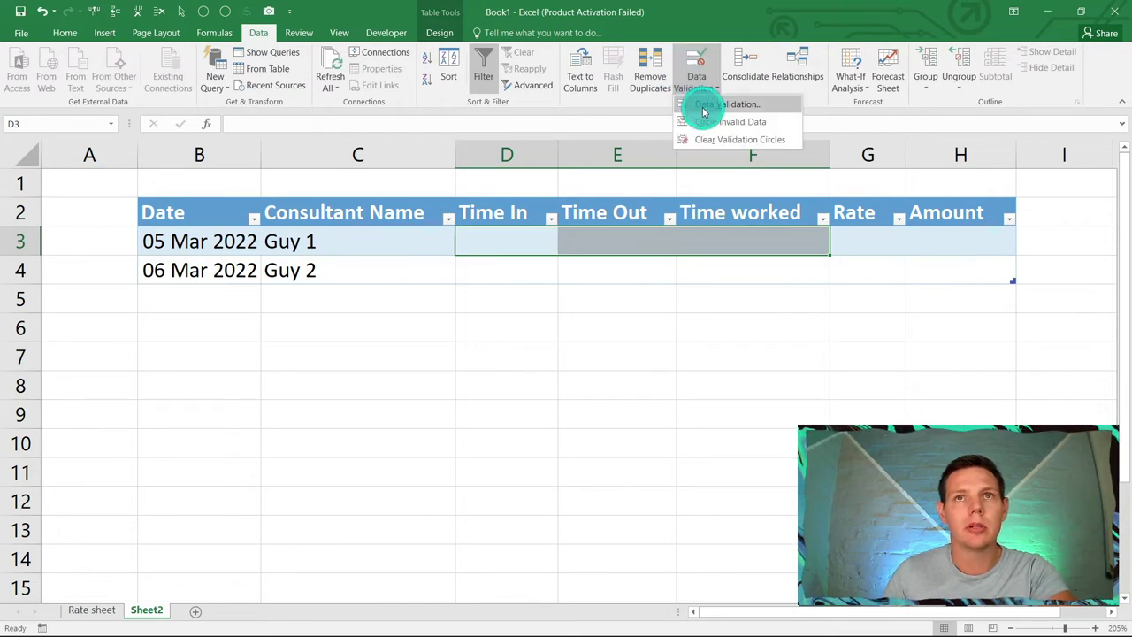
pyautogui.click(697, 103)
pyautogui.click(291, 392)
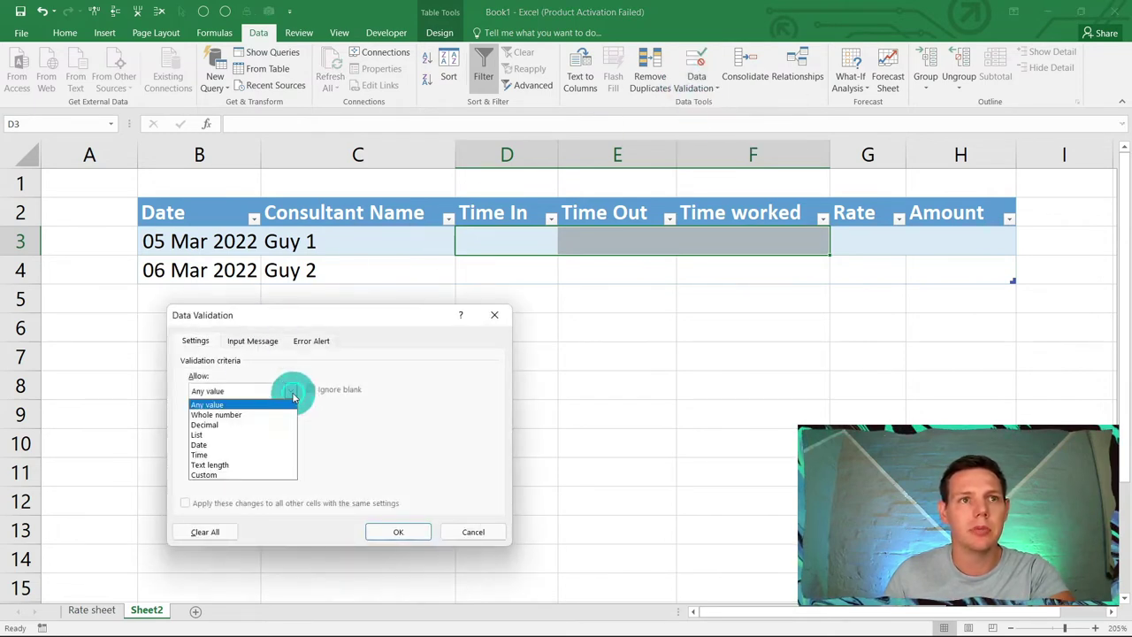
pyautogui.click(262, 455)
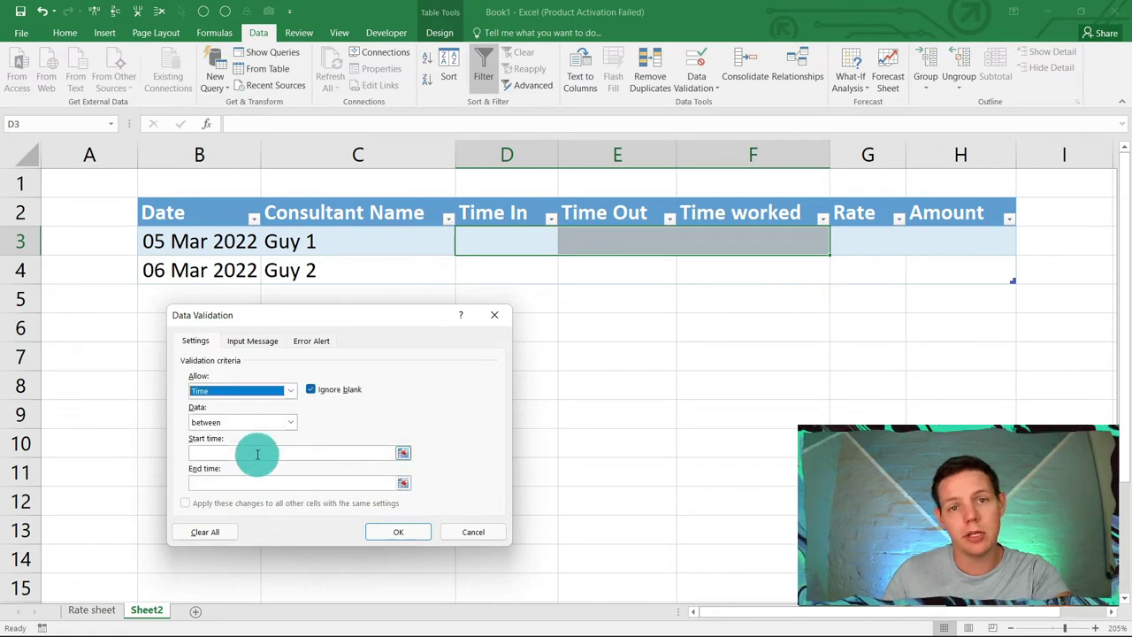
pyautogui.click(258, 455)
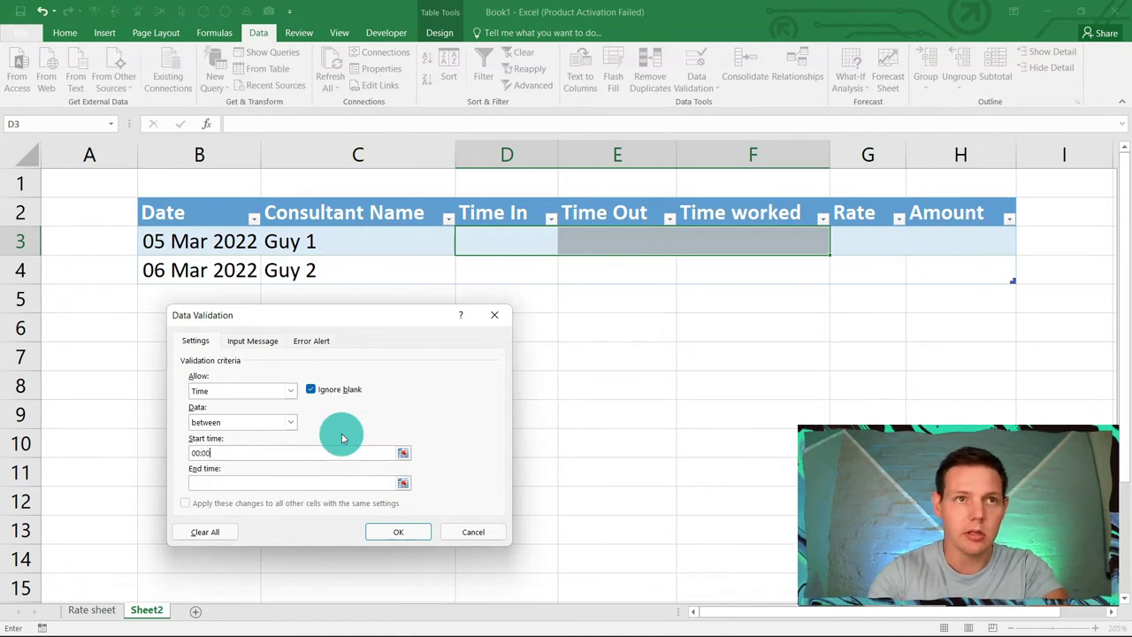
pyautogui.click(296, 483)
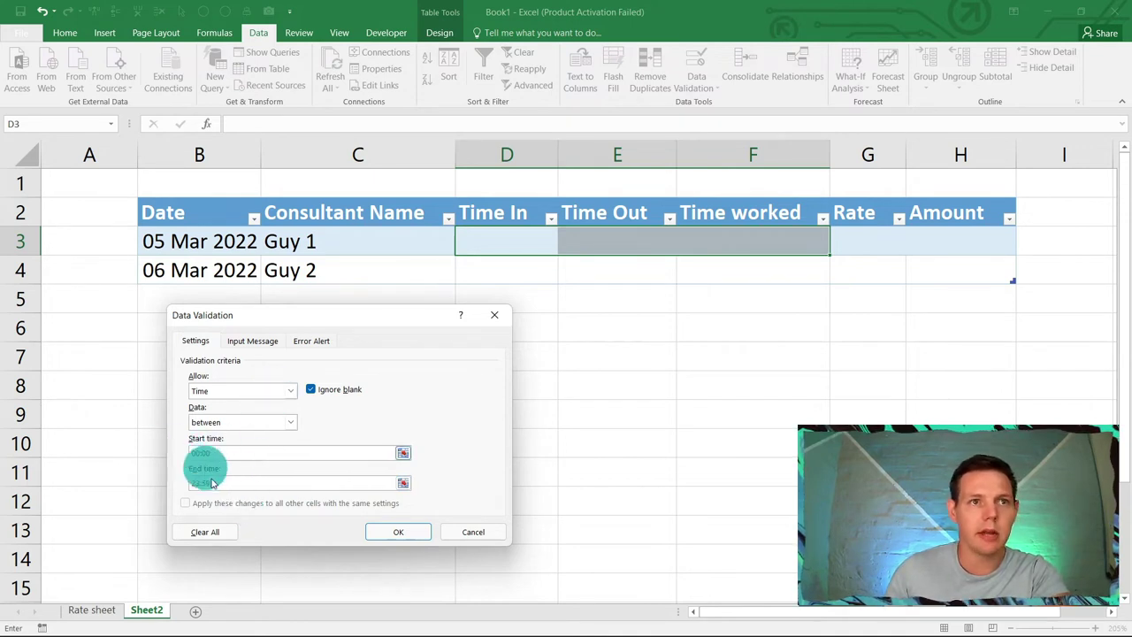
pyautogui.click(376, 532)
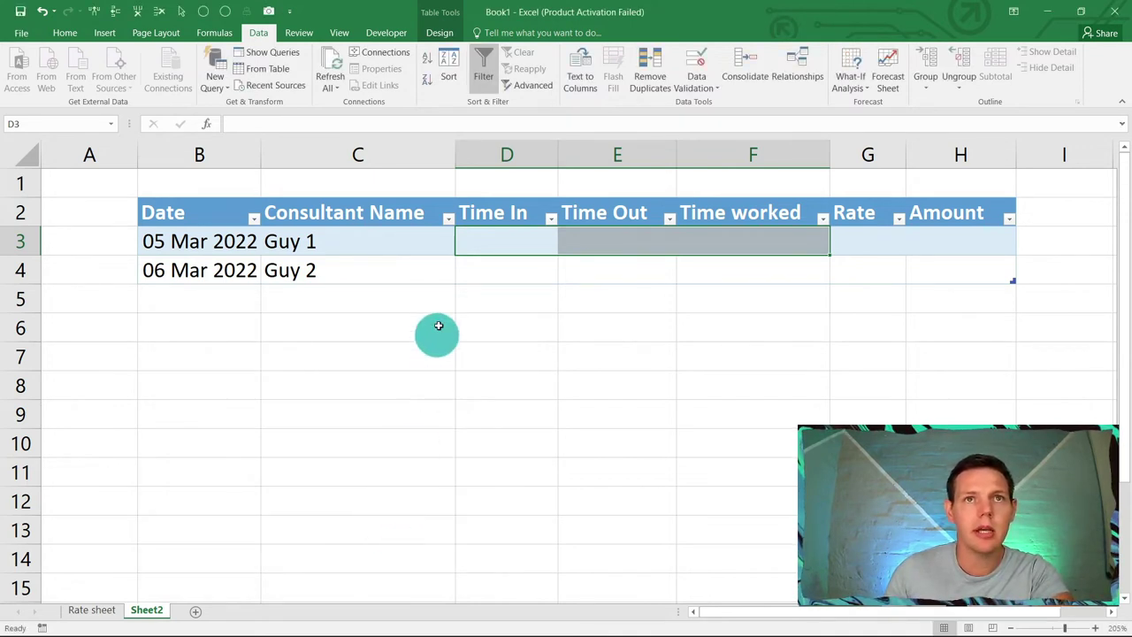
# Test D3's time validation with the invalid entry cwwf, and choose to retry the entry
pyautogui.click(498, 251)
pyautogui.write('cwwf')
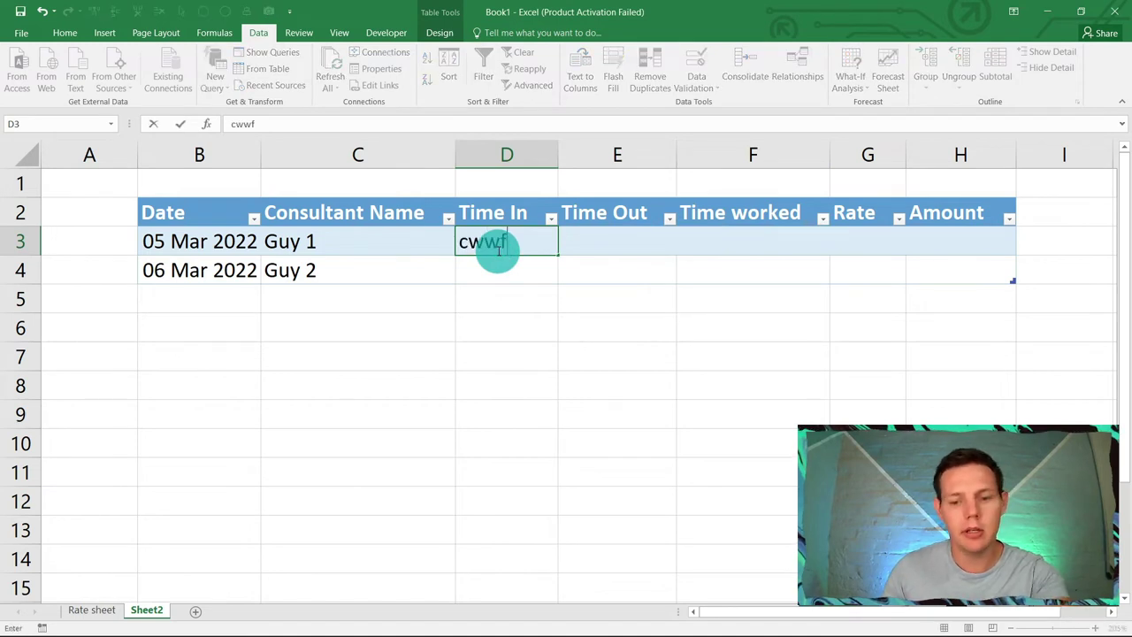
pyautogui.press('Return')
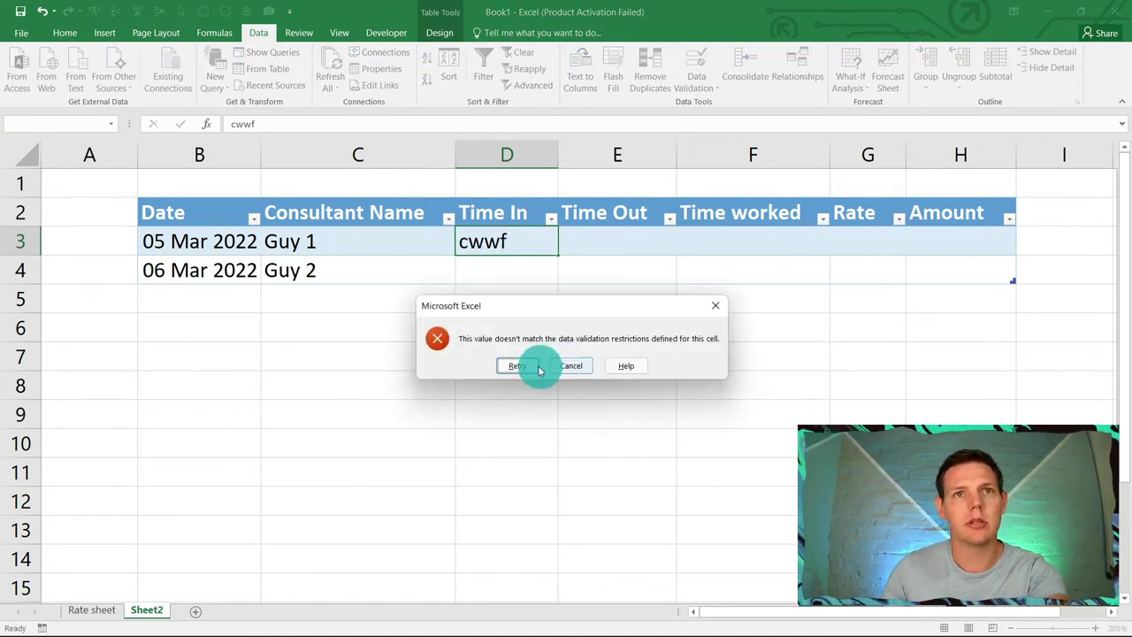
pyautogui.click(519, 370)
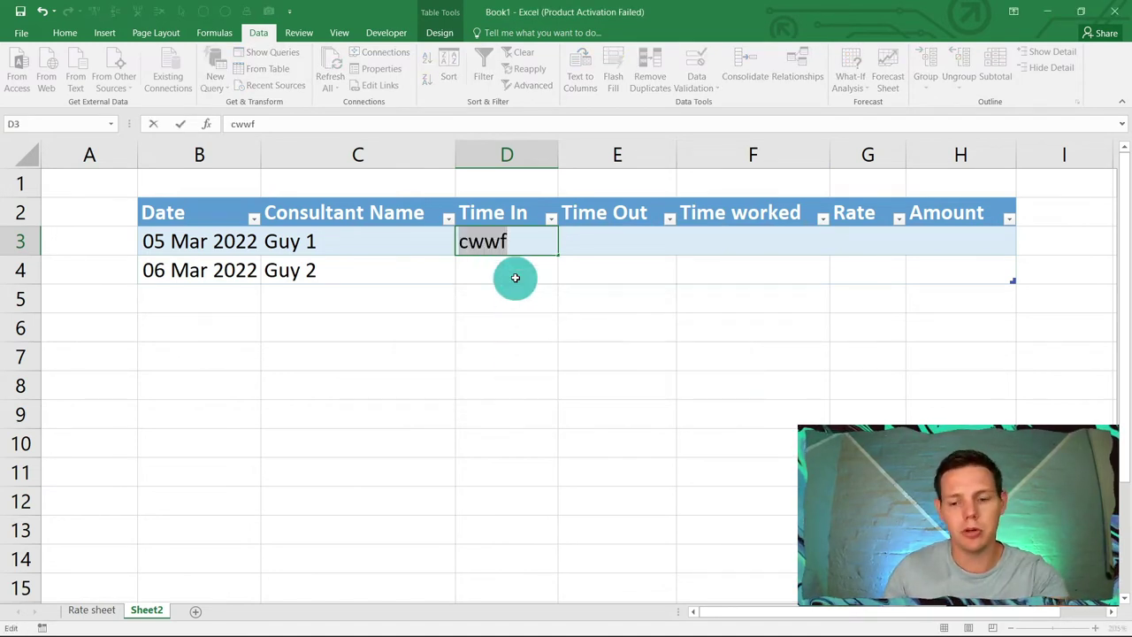
# Enter 08:00 as the Time In in D3 and 16:00 as the Time Out in E3
pyautogui.write('08:00')
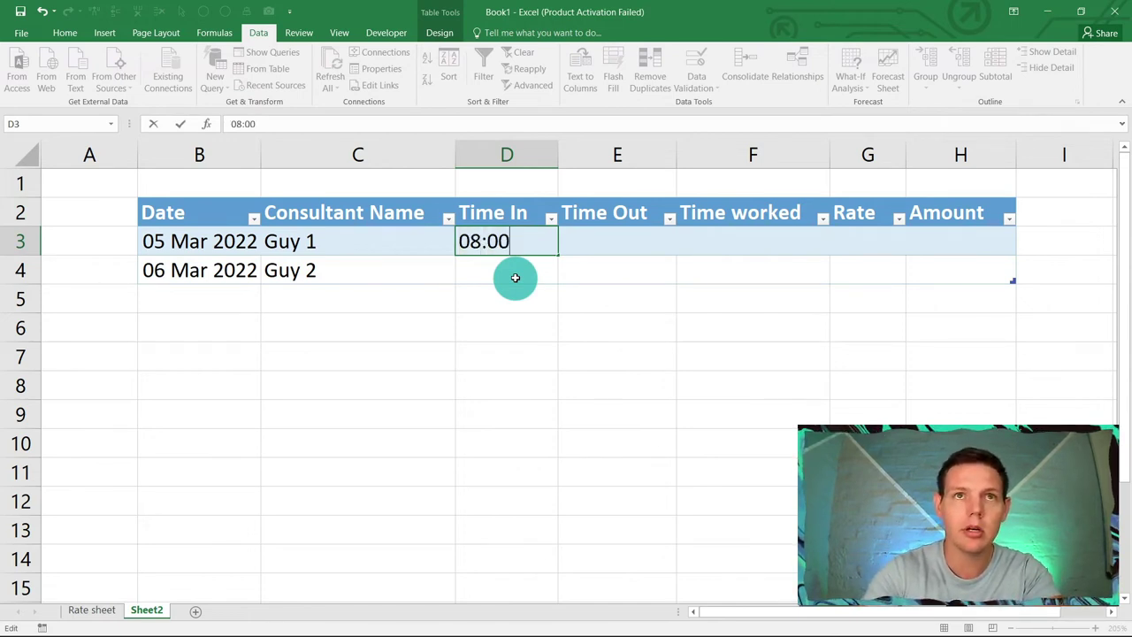
pyautogui.click(515, 278)
pyautogui.click(577, 248)
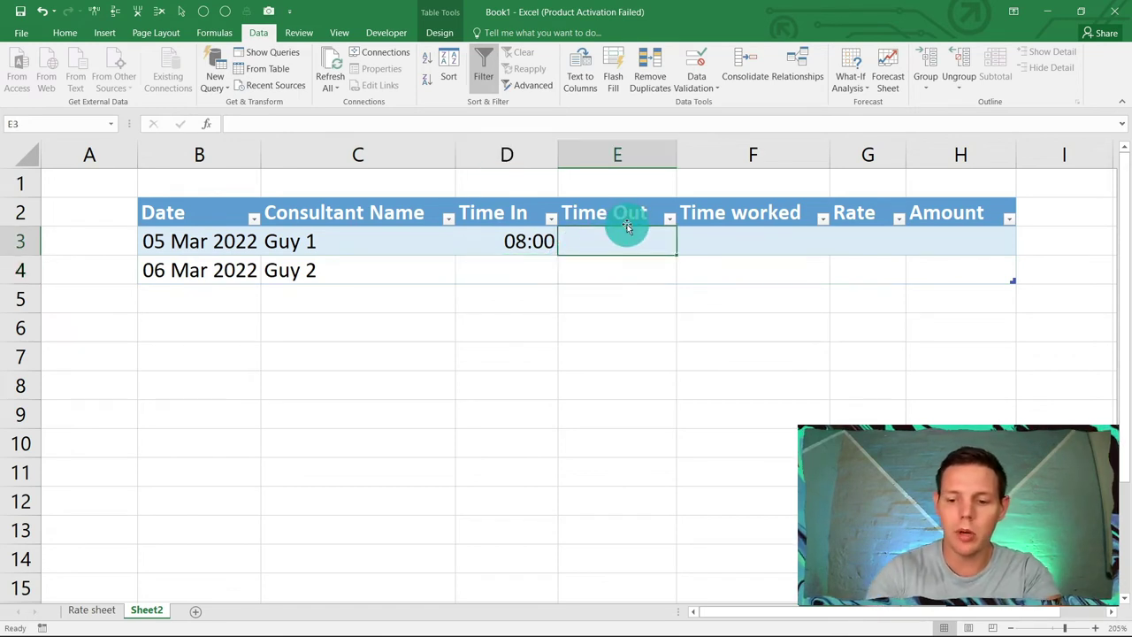
pyautogui.write('16')
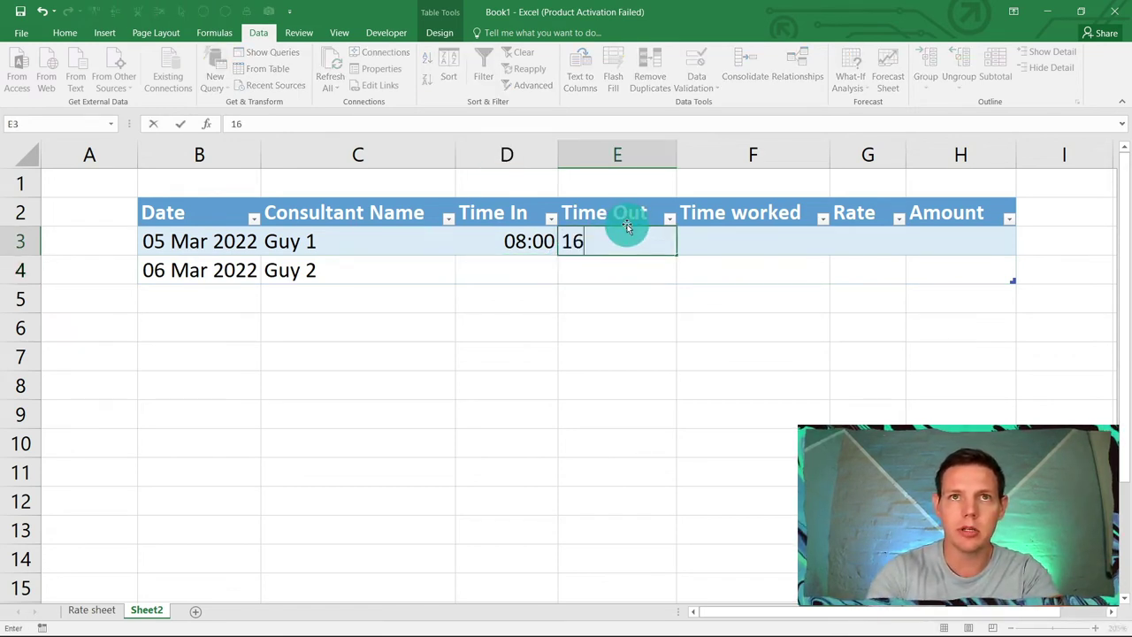
pyautogui.write(':00')
pyautogui.press('Tab')
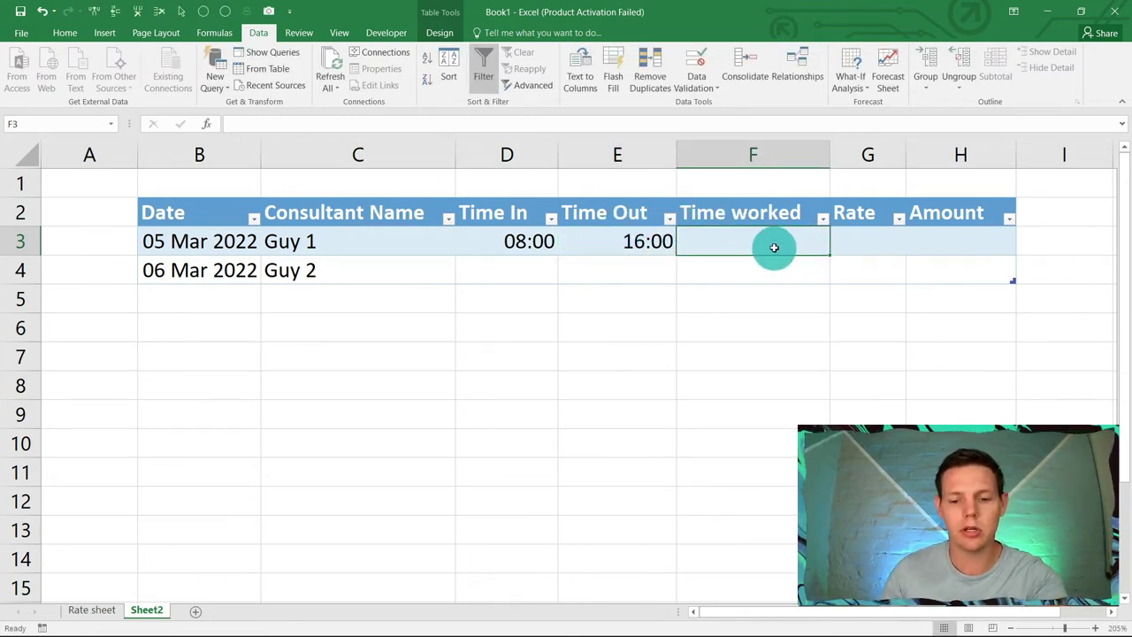
# Calculate Time worked in F3 by subtracting the row's Time In from its Time Out with structured table references
pyautogui.write('=')
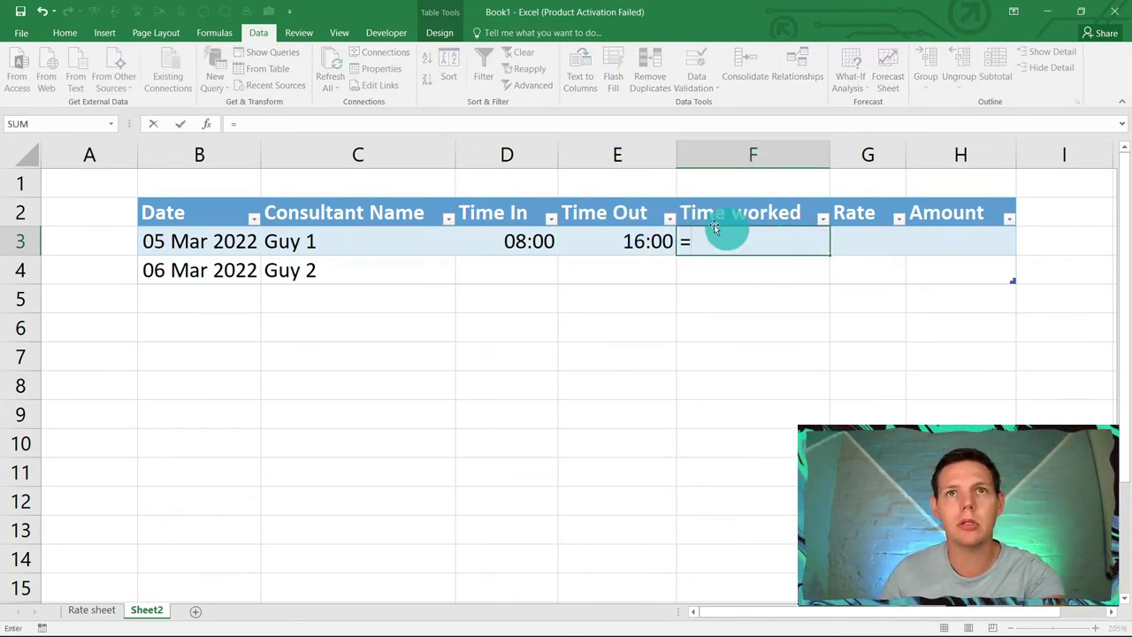
pyautogui.click(648, 241)
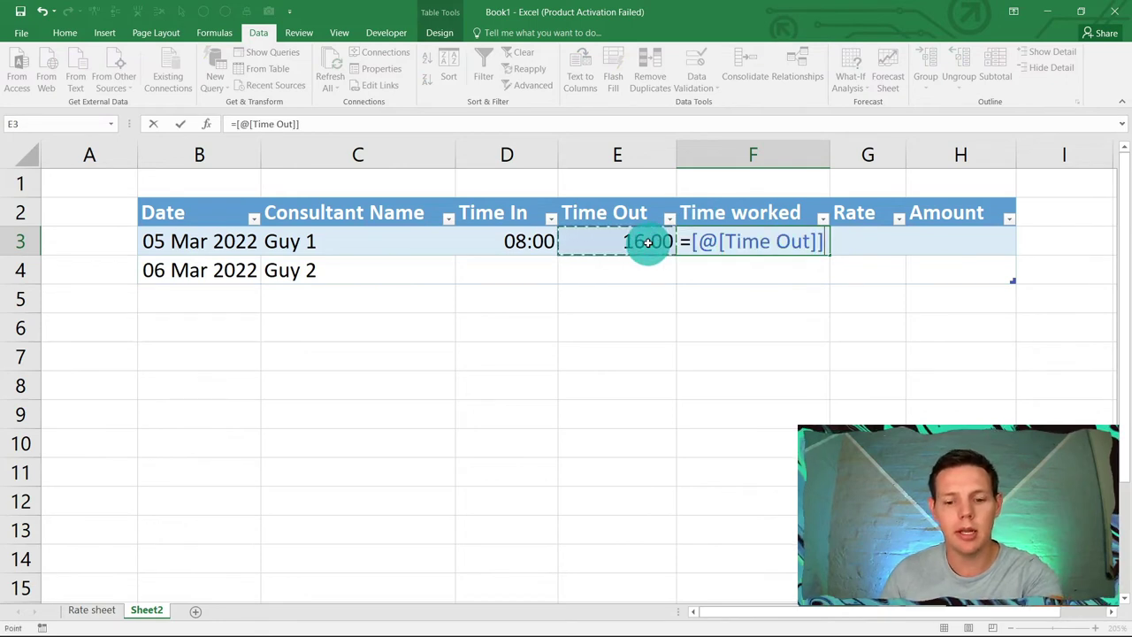
pyautogui.write('-')
pyautogui.click(535, 241)
pyautogui.press('Return')
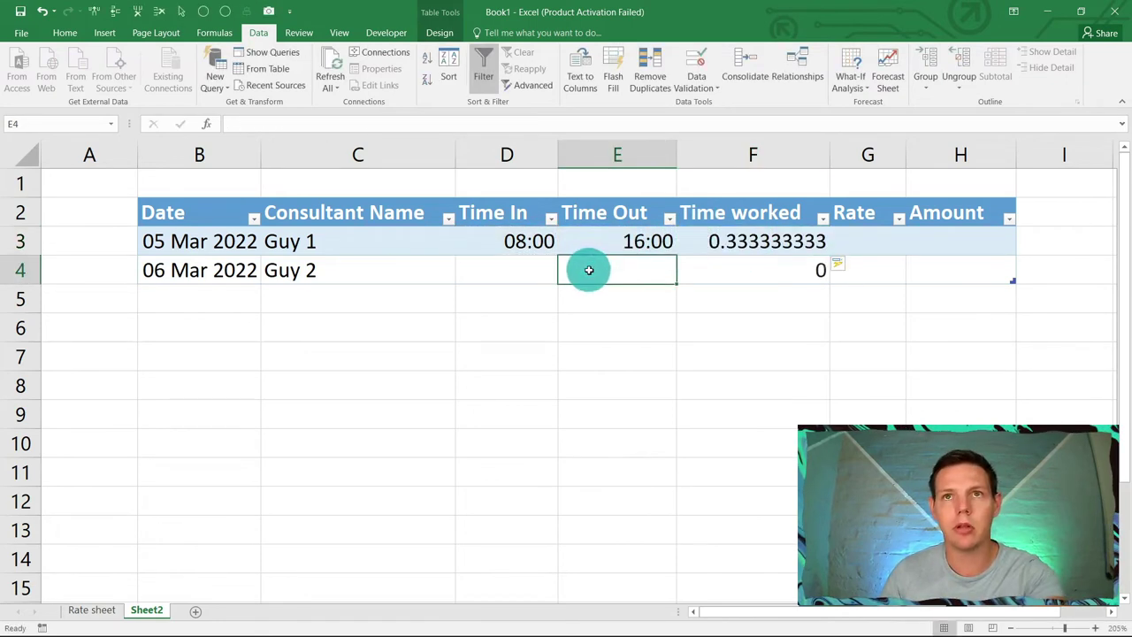
# Apply the Time number format to the whole of column F
pyautogui.click(748, 246)
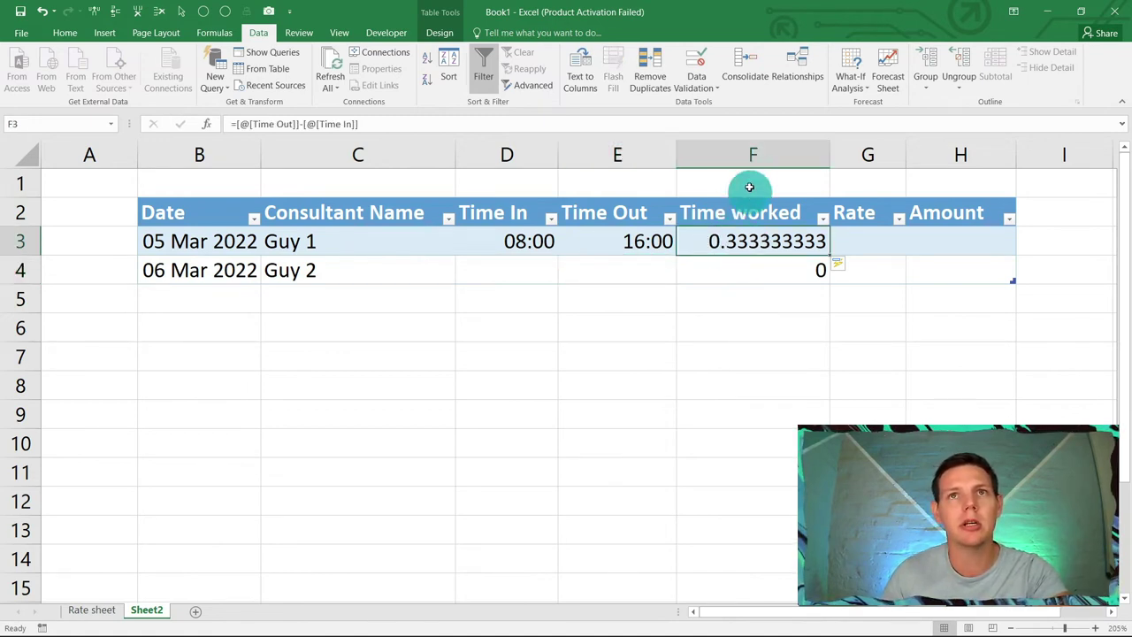
pyautogui.click(708, 152)
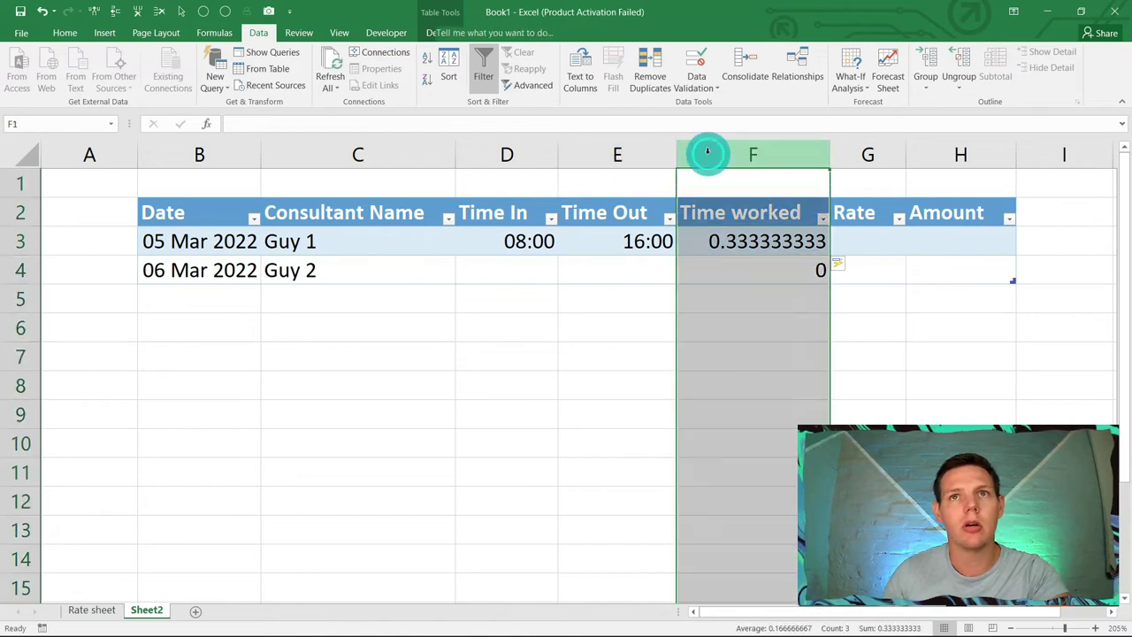
pyautogui.click(78, 34)
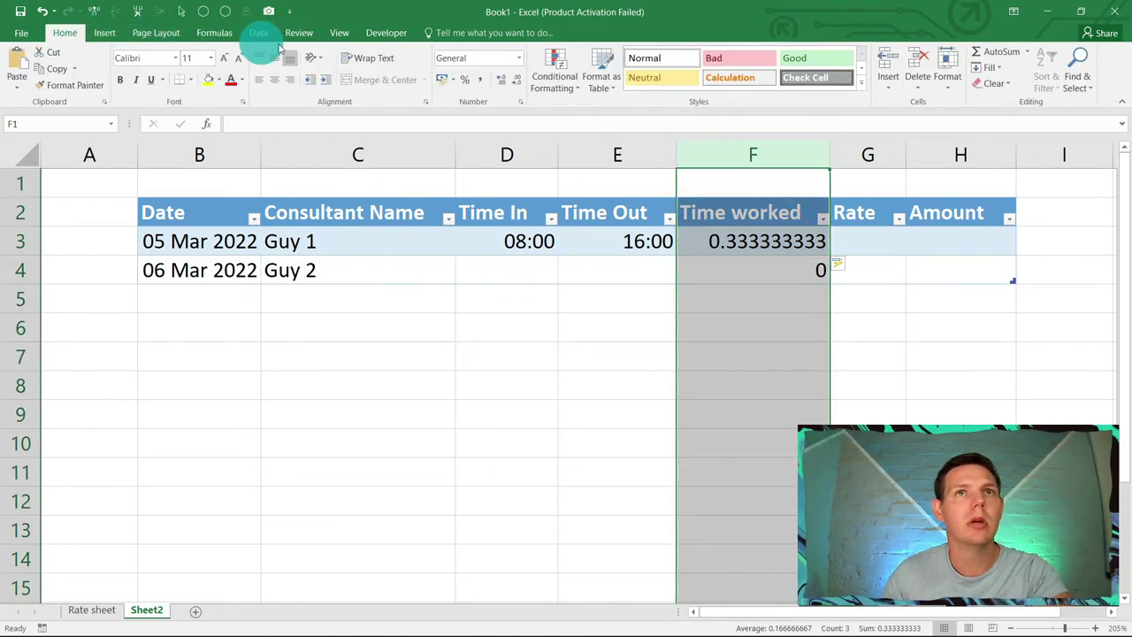
pyautogui.click(520, 60)
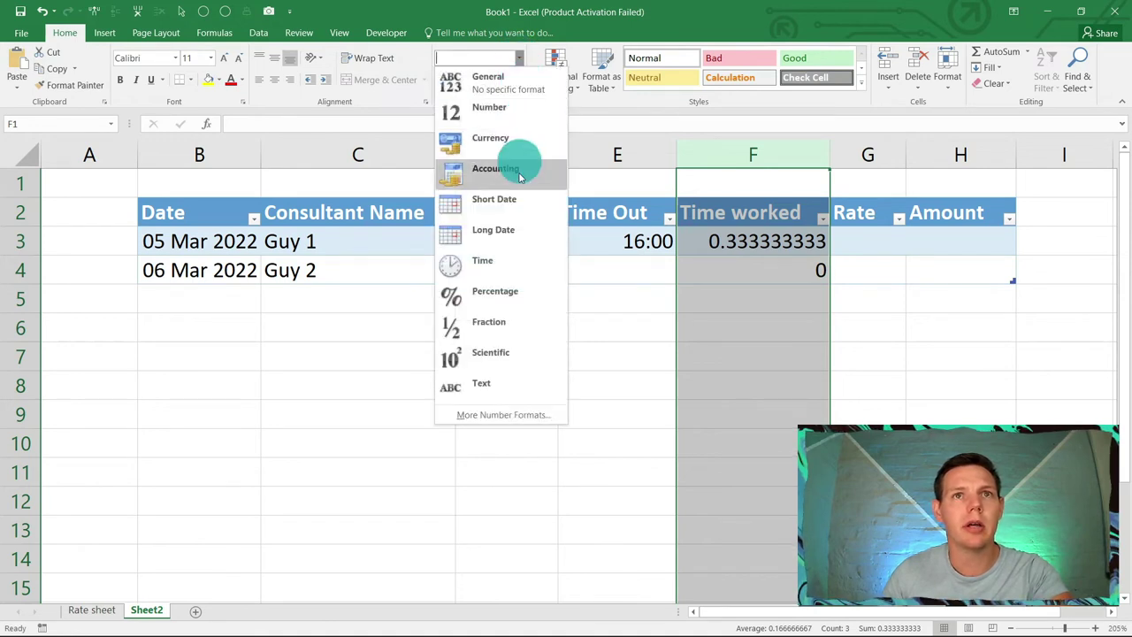
pyautogui.click(500, 263)
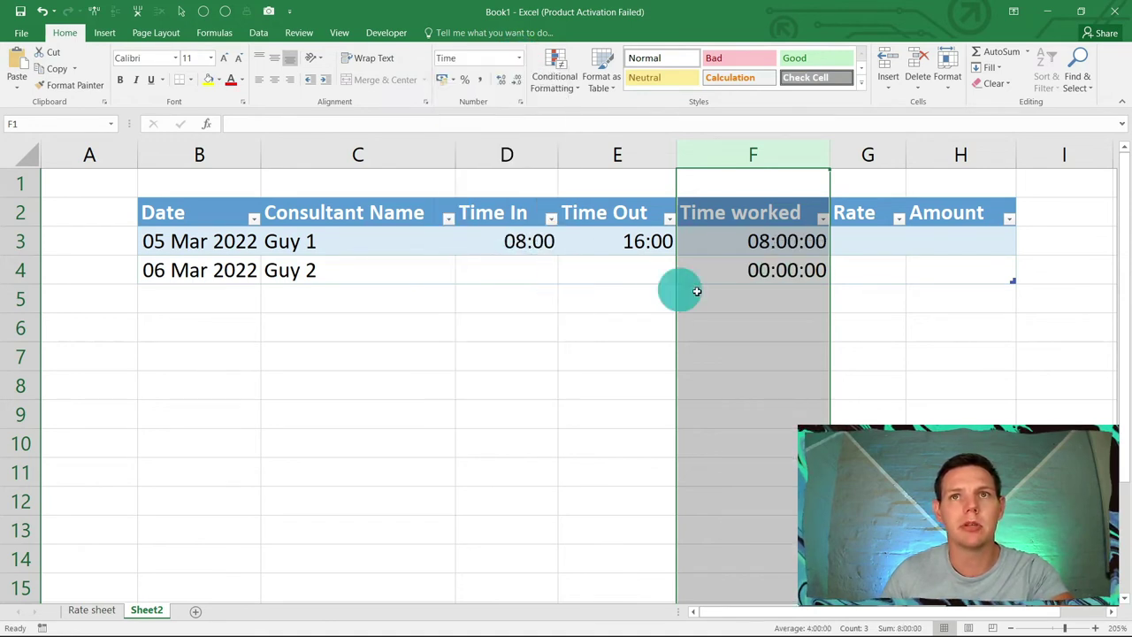
# Examine the Time worked format and formulas in F3:F4 alongside the Time In and Time Out entries in row 3
pyautogui.click(746, 241)
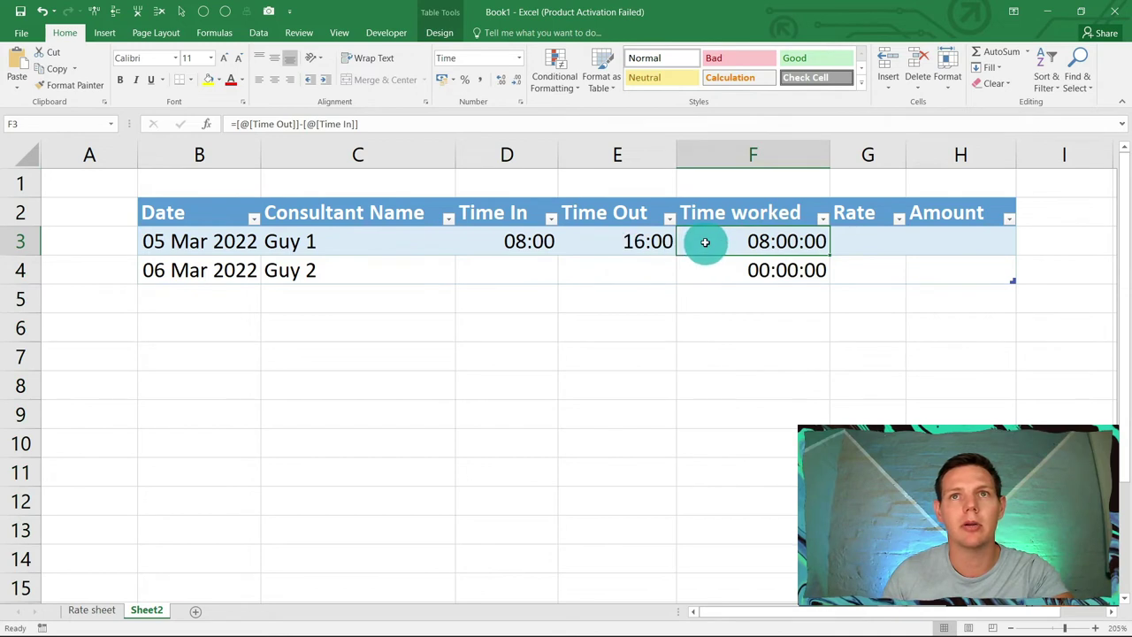
pyautogui.click(712, 156)
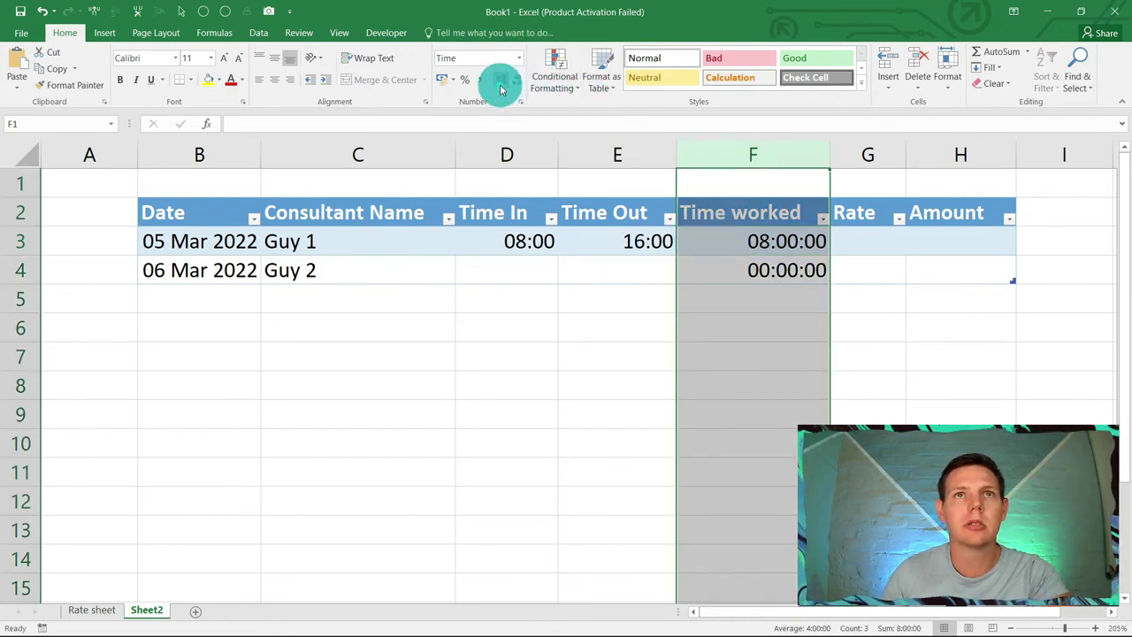
pyautogui.moveTo(753, 240); pyautogui.dragTo(728, 263)
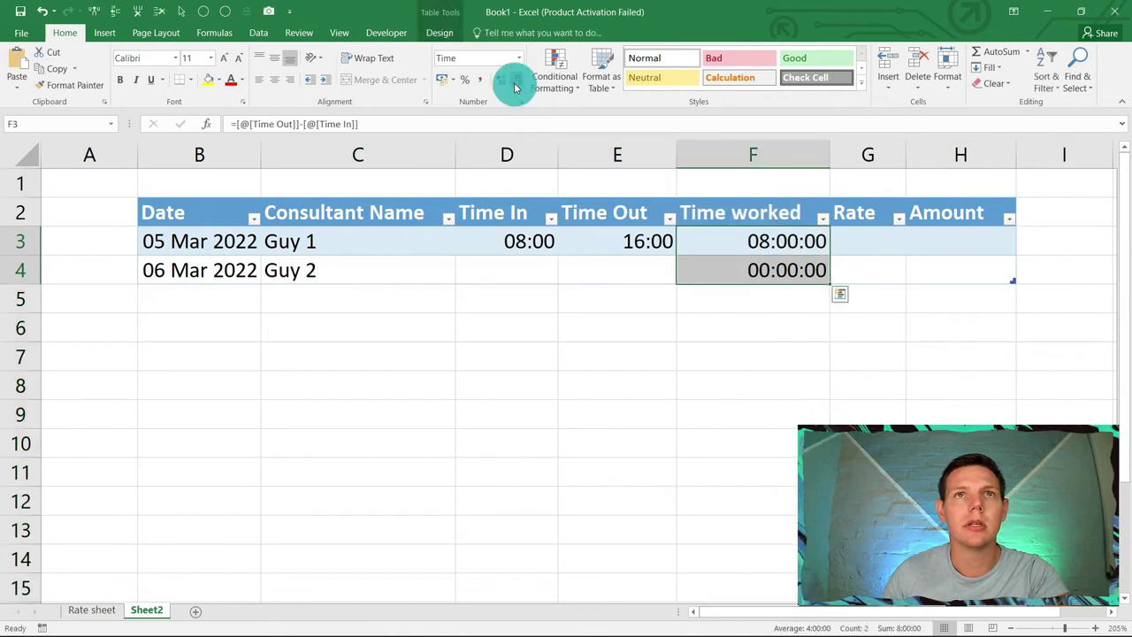
pyautogui.click(776, 239)
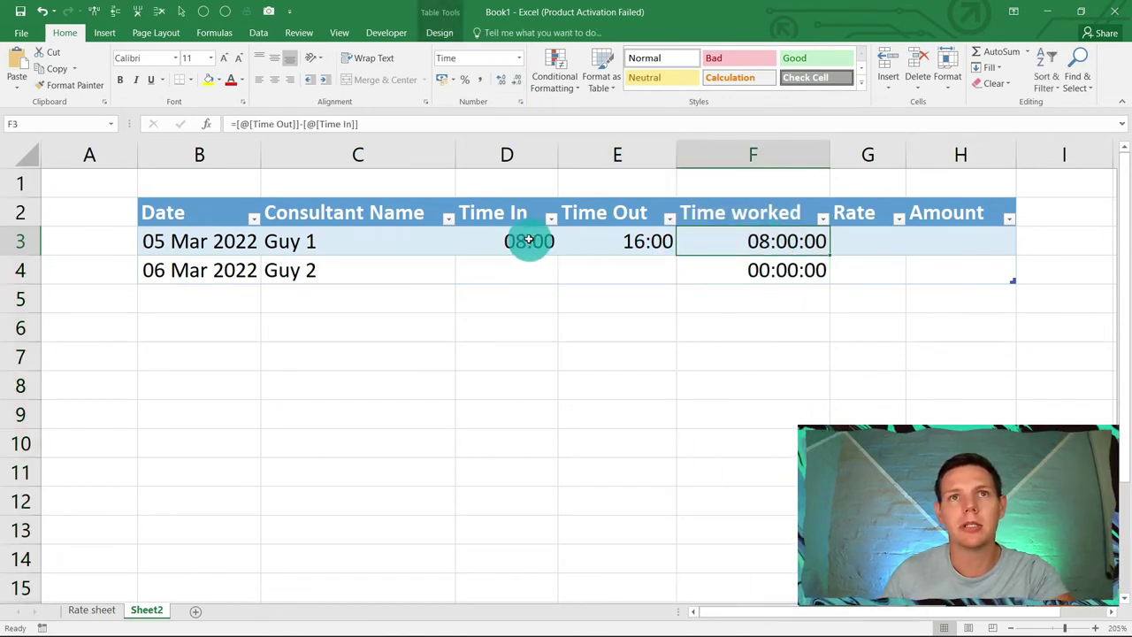
pyautogui.moveTo(534, 240); pyautogui.dragTo(828, 256)
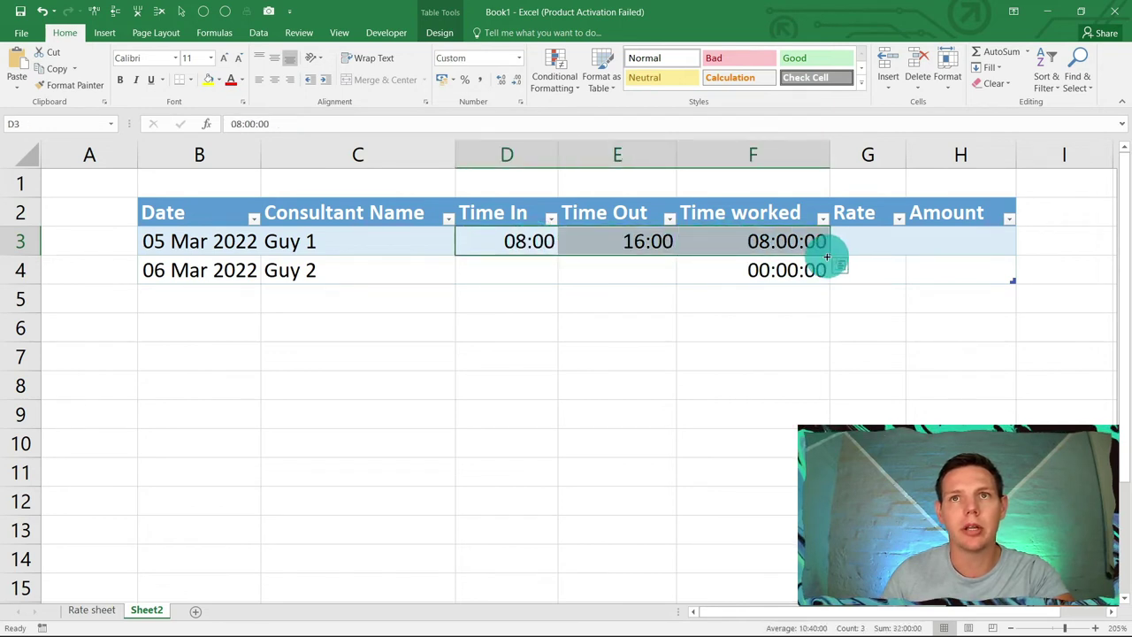
pyautogui.click(805, 270)
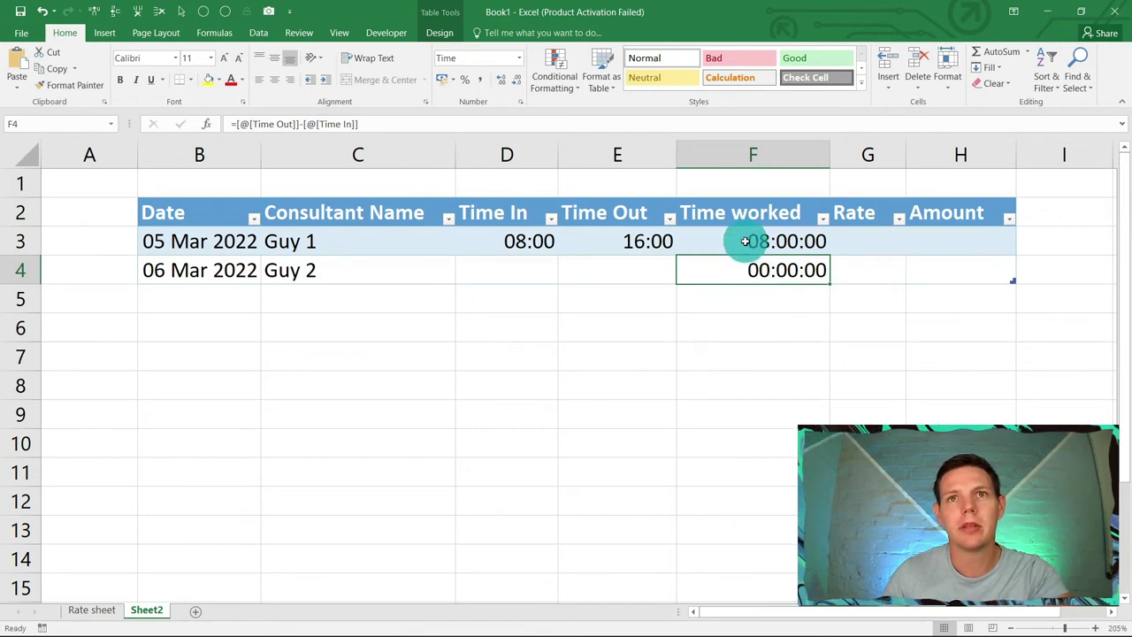
pyautogui.click(750, 319)
pyautogui.click(733, 245)
pyautogui.click(733, 266)
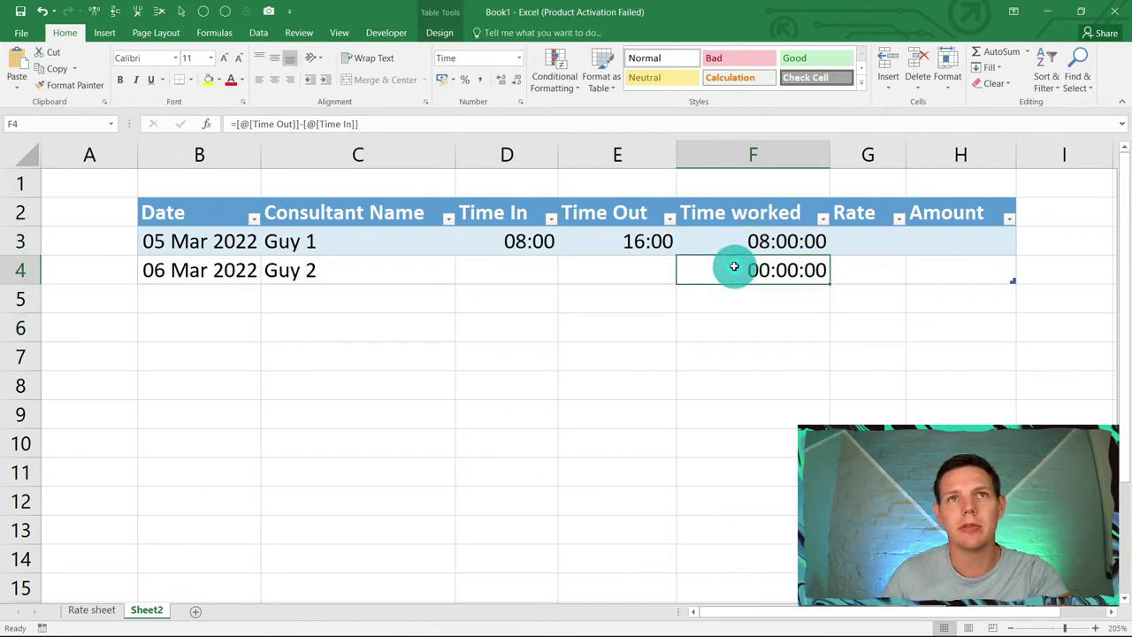
# Enter 07:00 as the Time In in D4 and 15:00 as the Time Out in E4
pyautogui.click(505, 271)
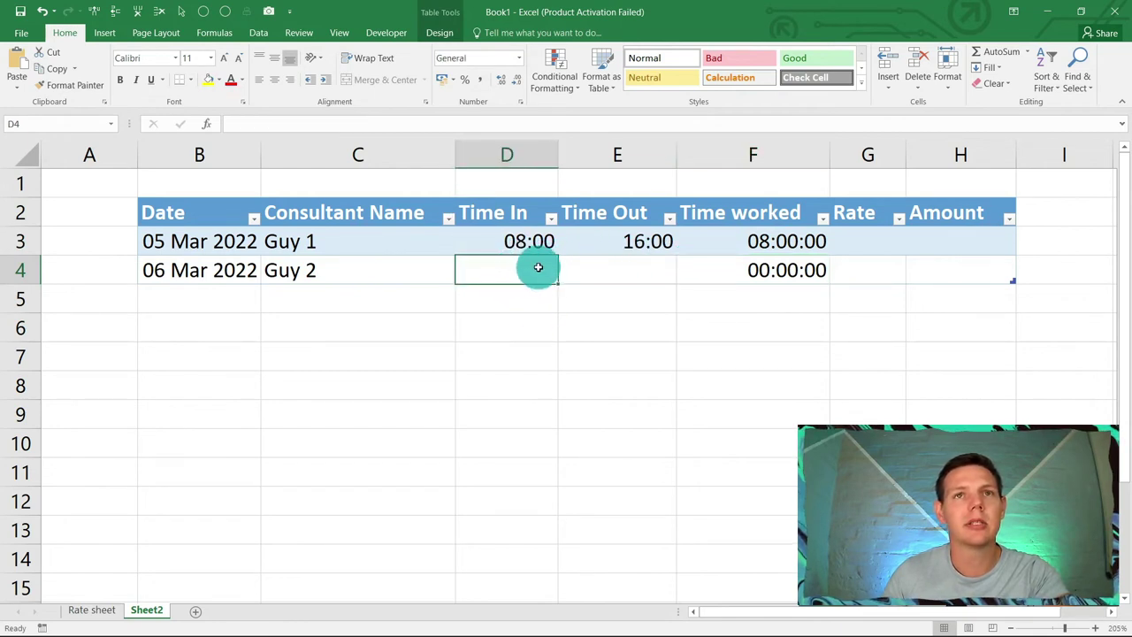
pyautogui.write('07:00')
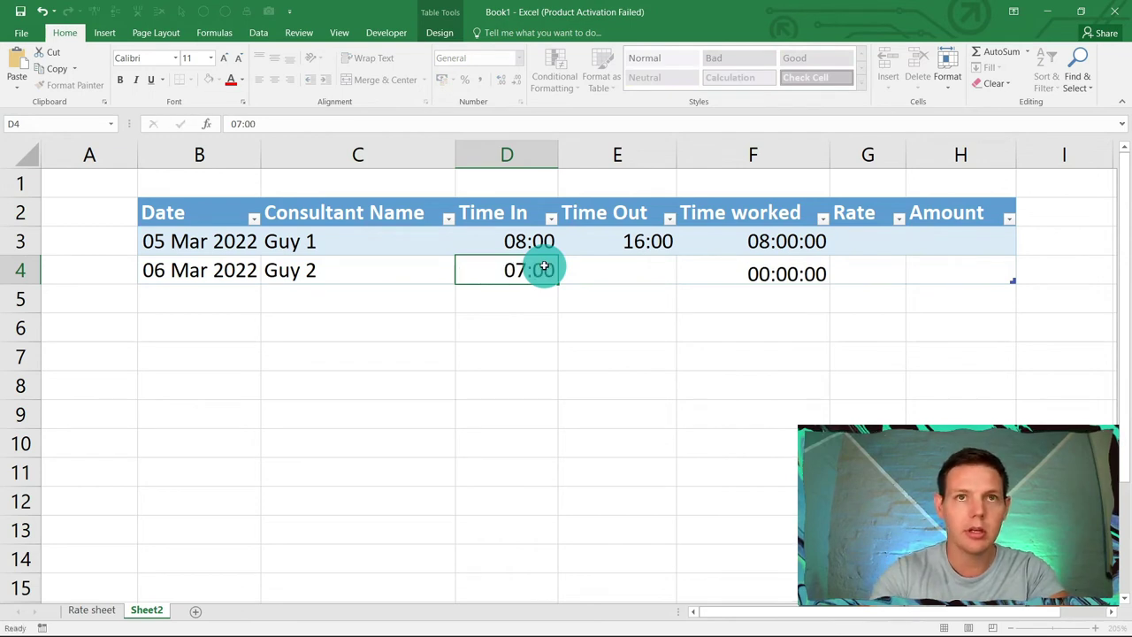
pyautogui.press('Tab')
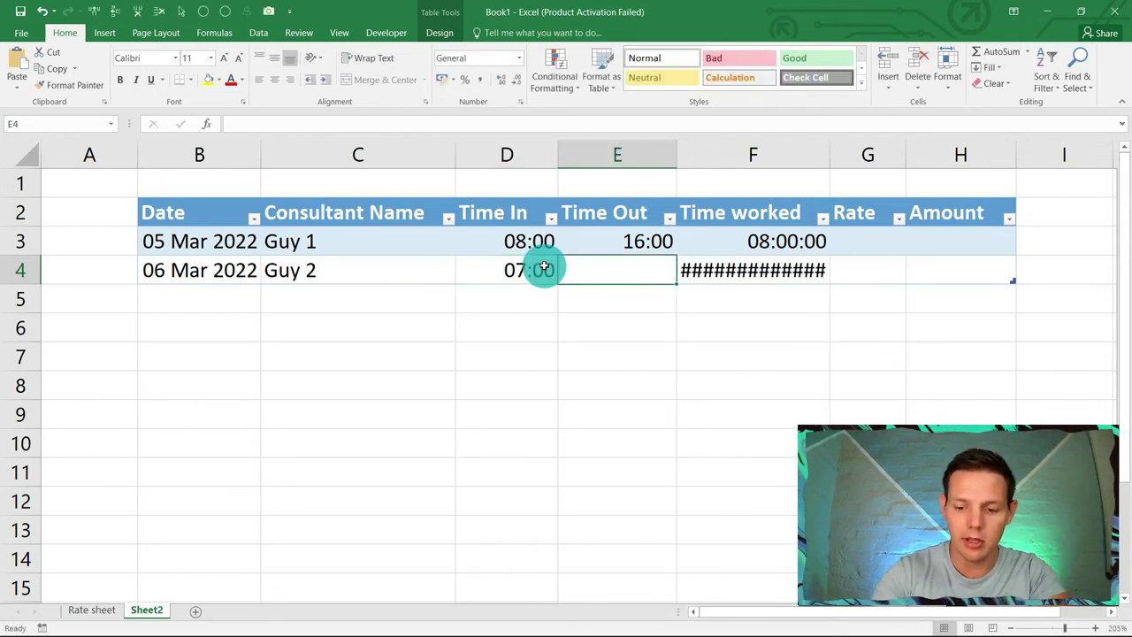
pyautogui.write('15')
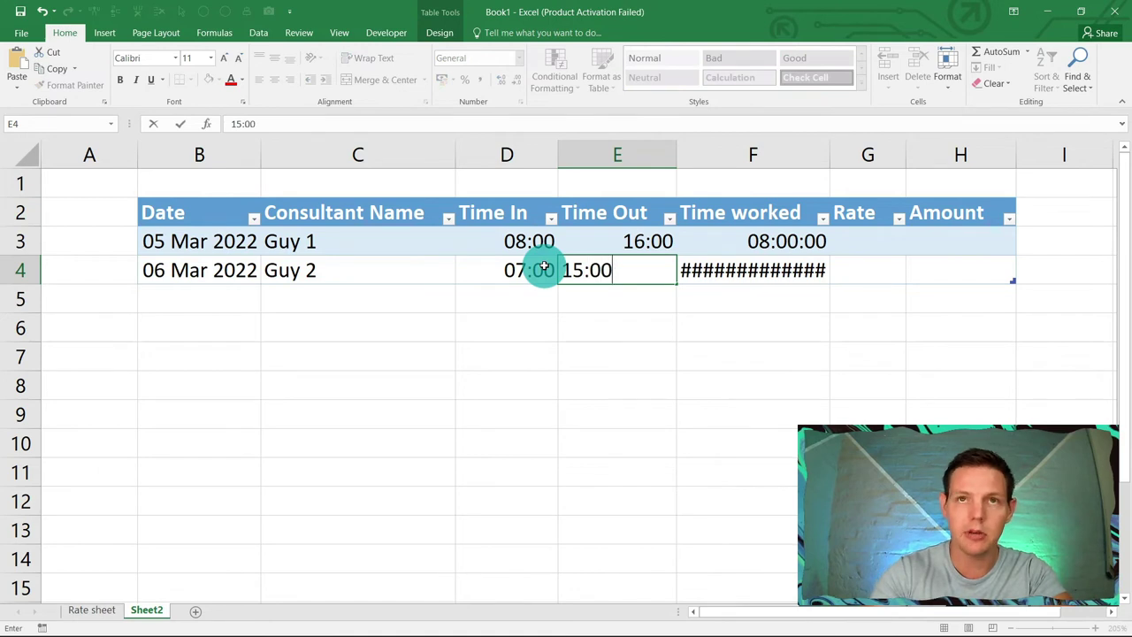
pyautogui.write(':00')
pyautogui.press('Return')
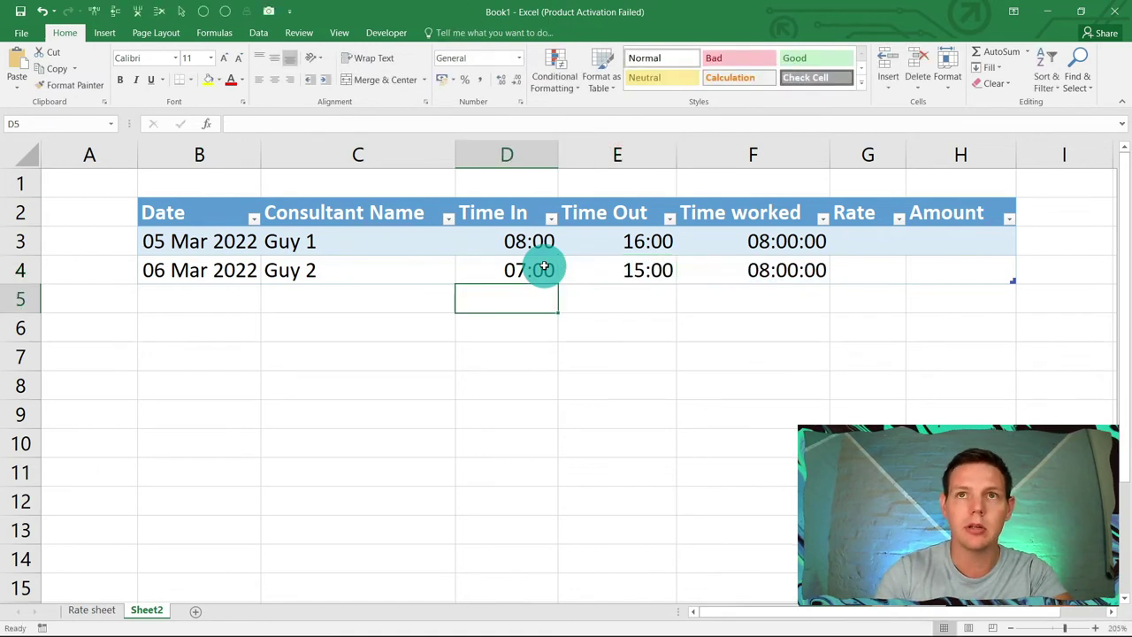
# Look up the Rate in G3 with an exact-match VLOOKUP of the row's Consultant Name in the Ratesheet table, returning column 2
pyautogui.click(860, 241)
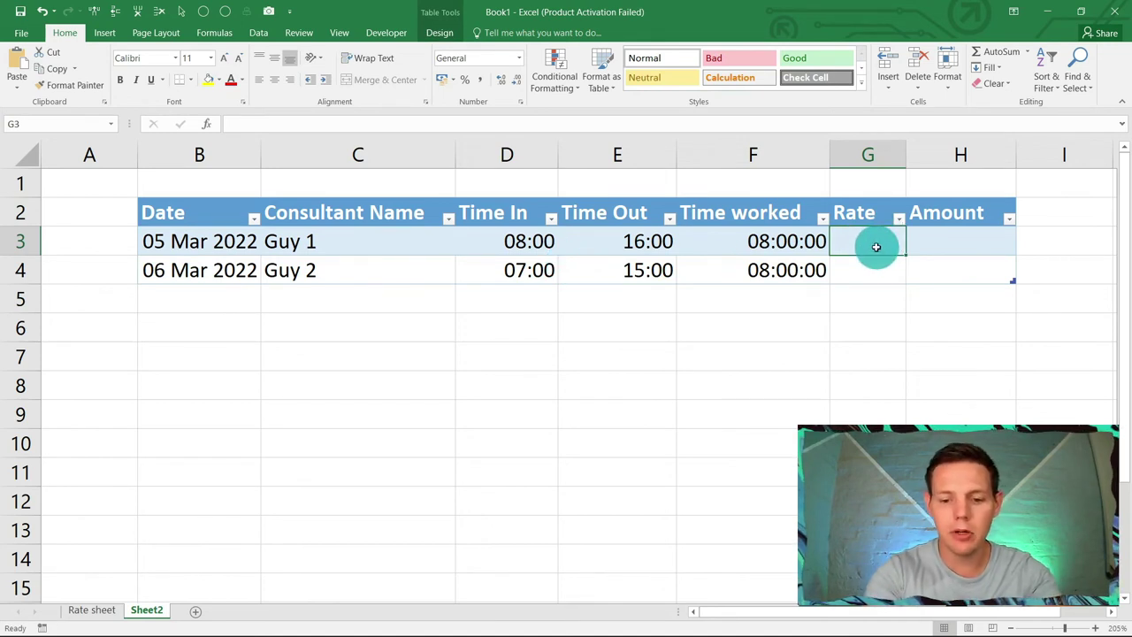
pyautogui.write('=vlo')
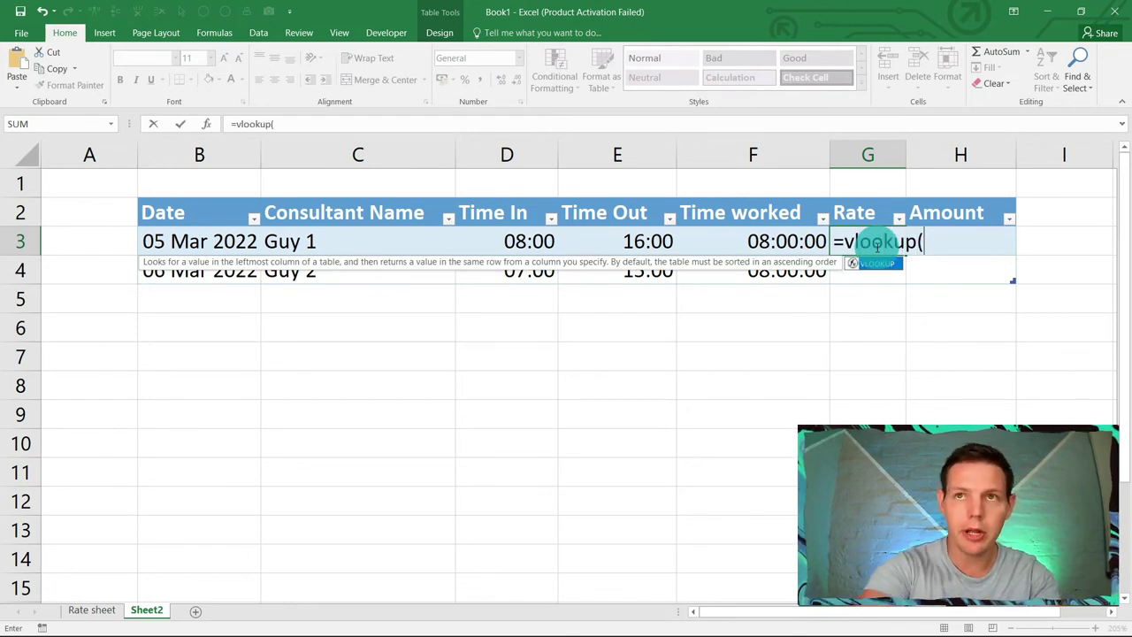
pyautogui.write('okup(')
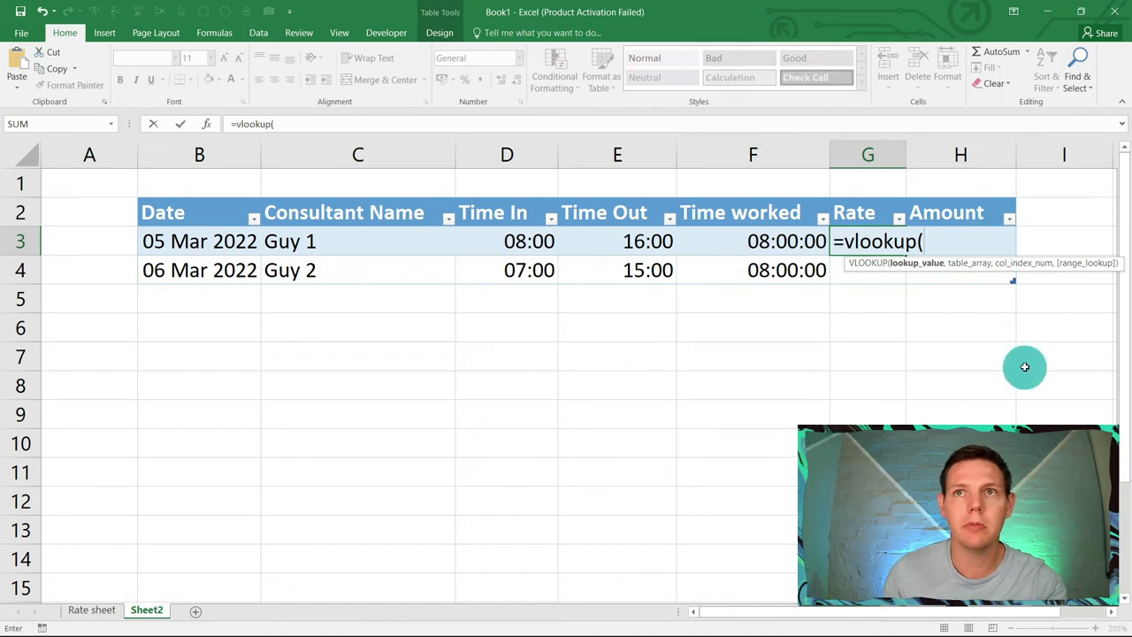
pyautogui.click(330, 238)
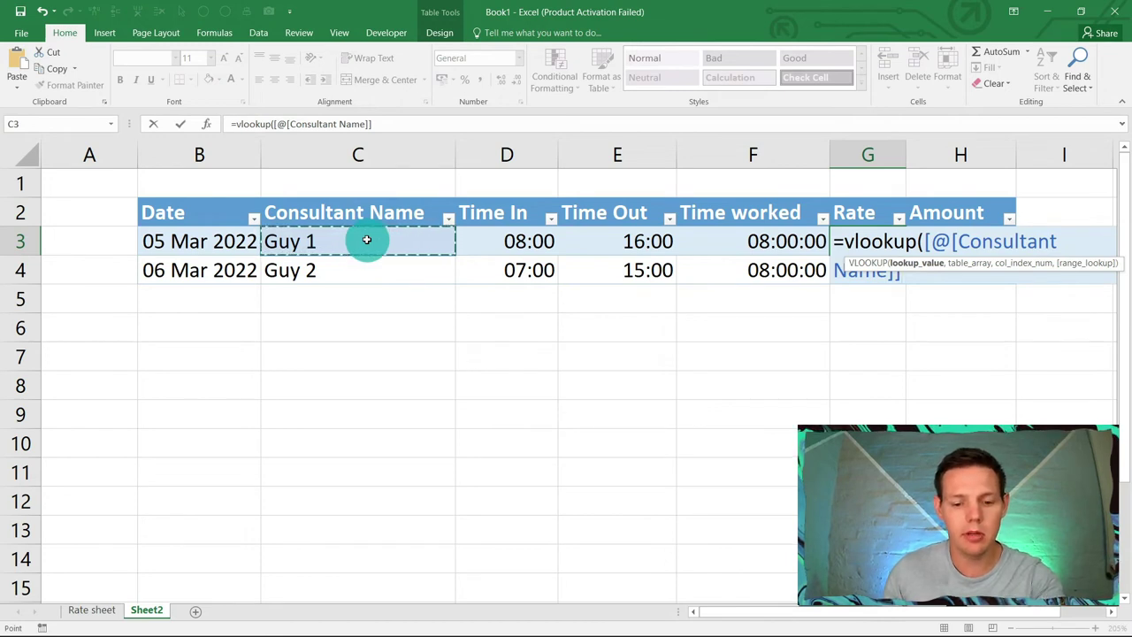
pyautogui.write(',')
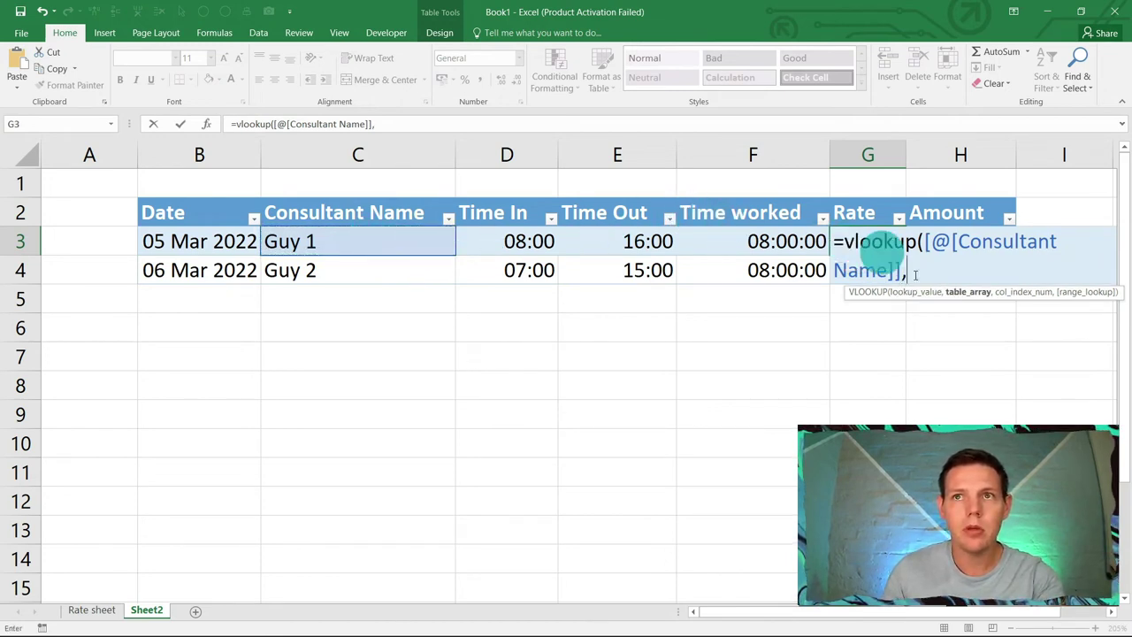
pyautogui.click(93, 610)
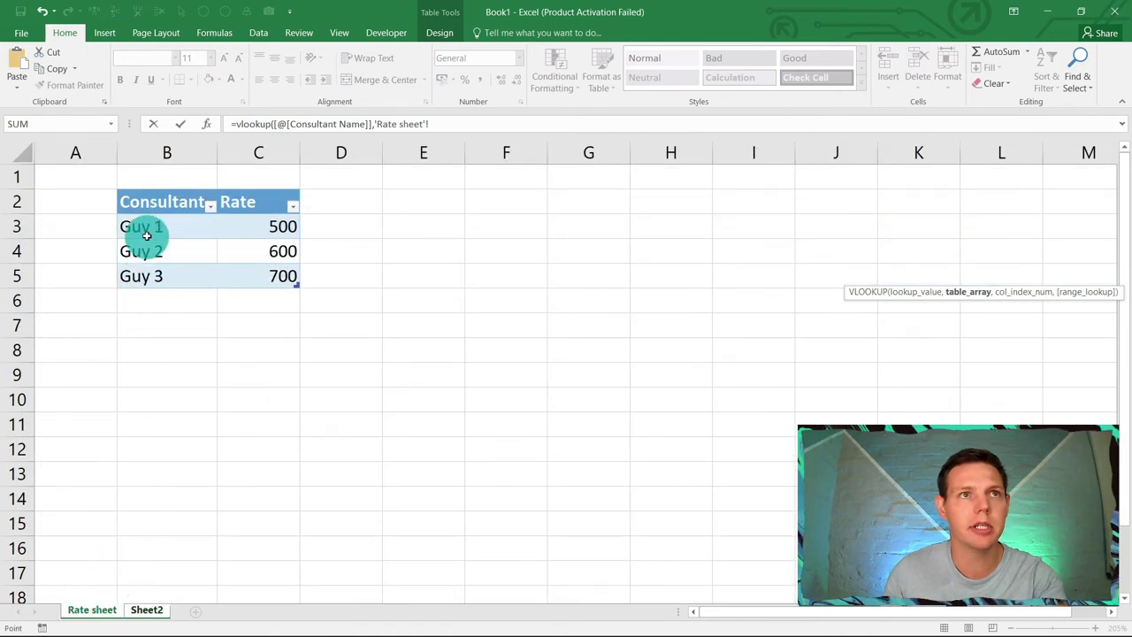
pyautogui.moveTo(149, 228); pyautogui.dragTo(249, 276)
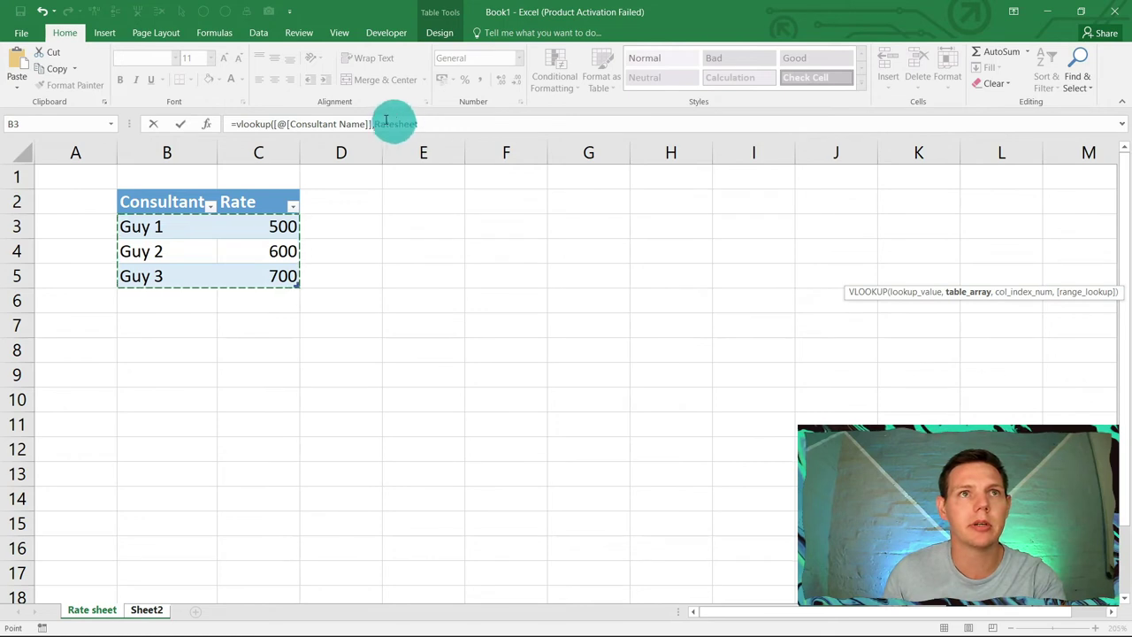
pyautogui.click(439, 126)
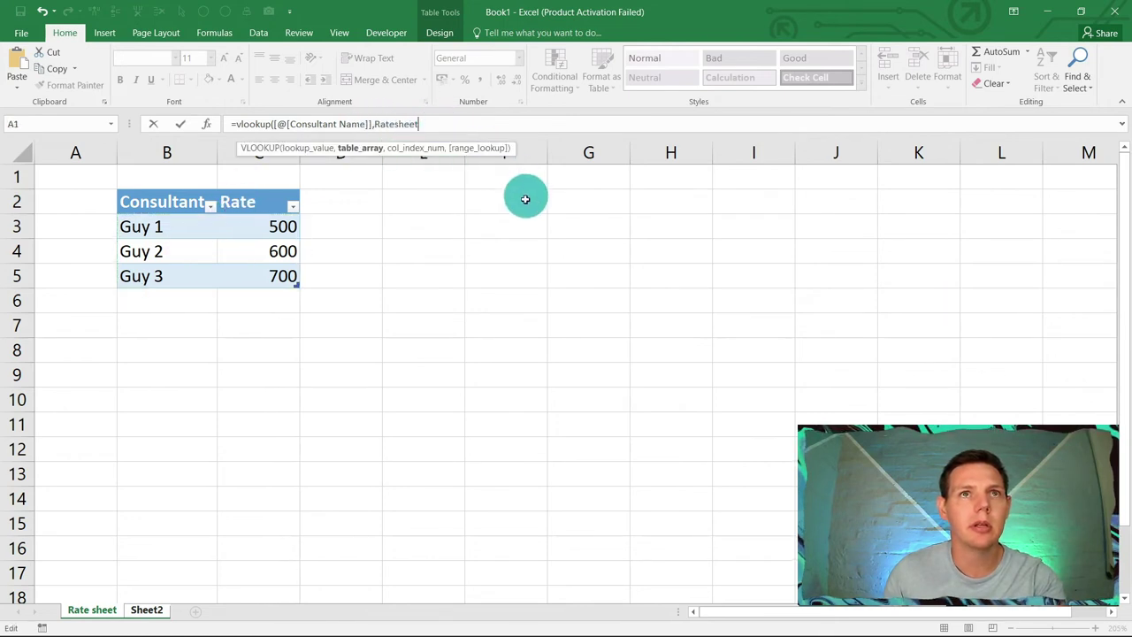
pyautogui.write(',')
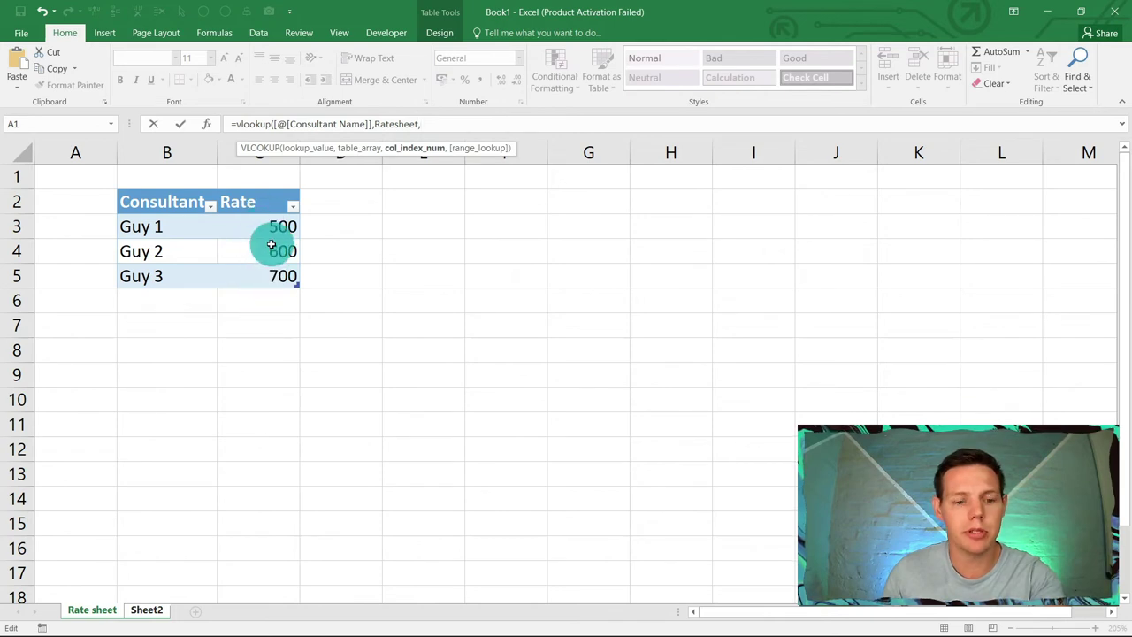
pyautogui.write('2')
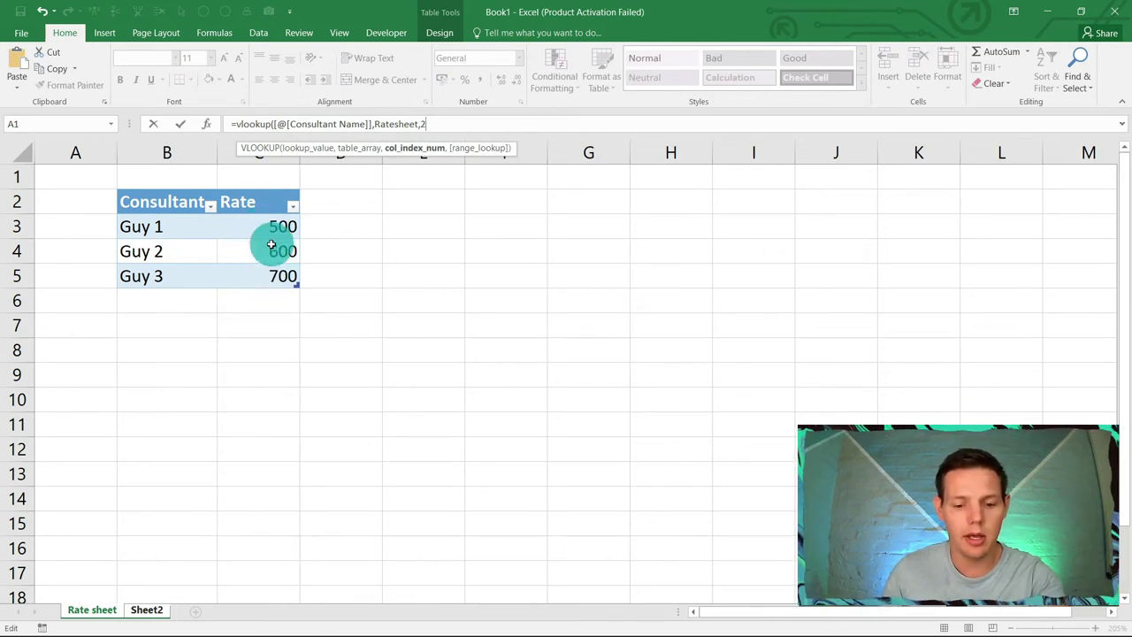
pyautogui.write(',')
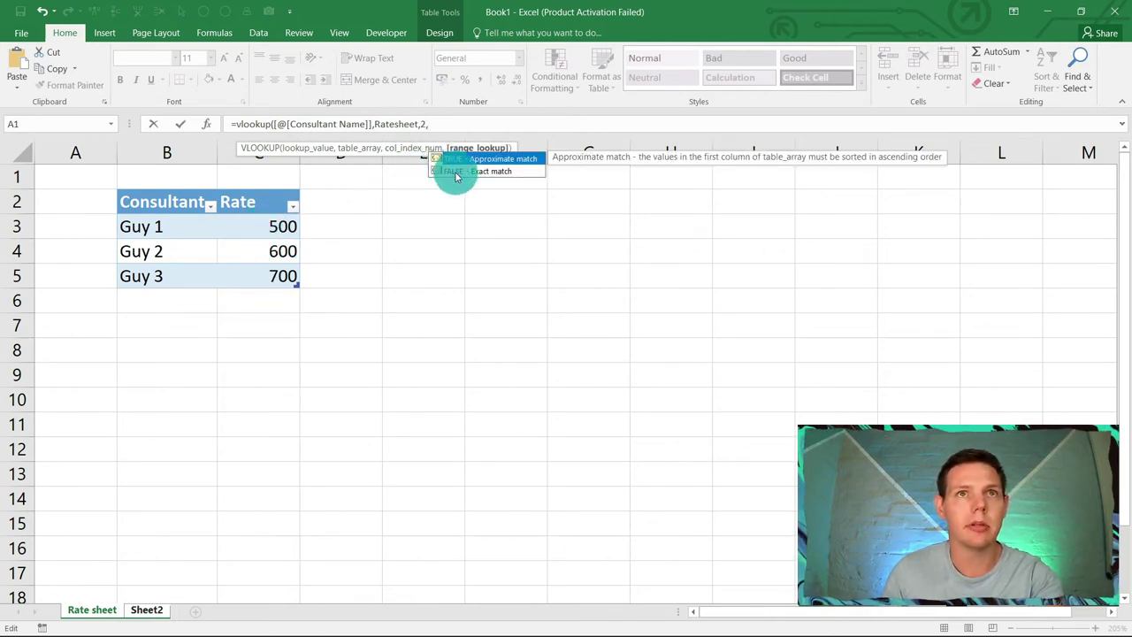
pyautogui.write('F')
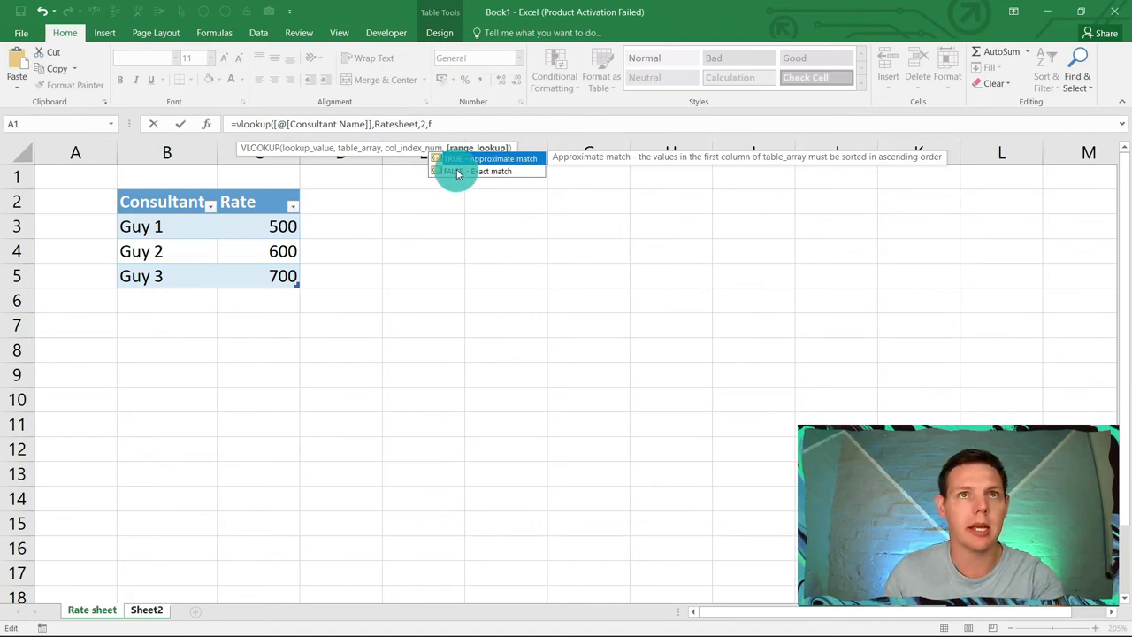
pyautogui.doubleClick(457, 171)
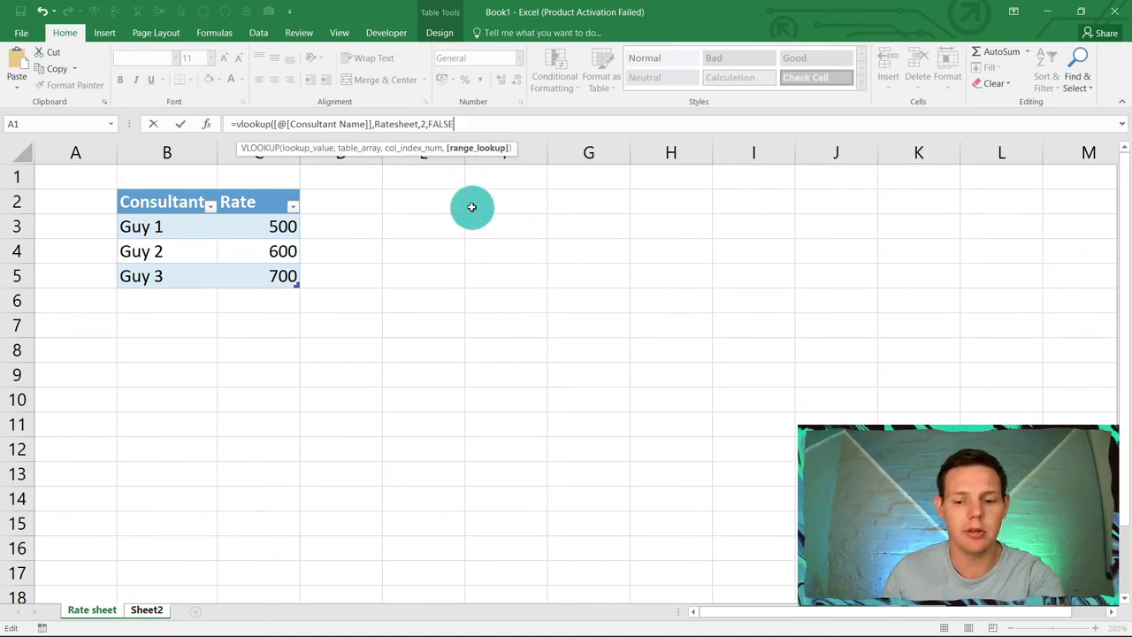
pyautogui.press('Return')
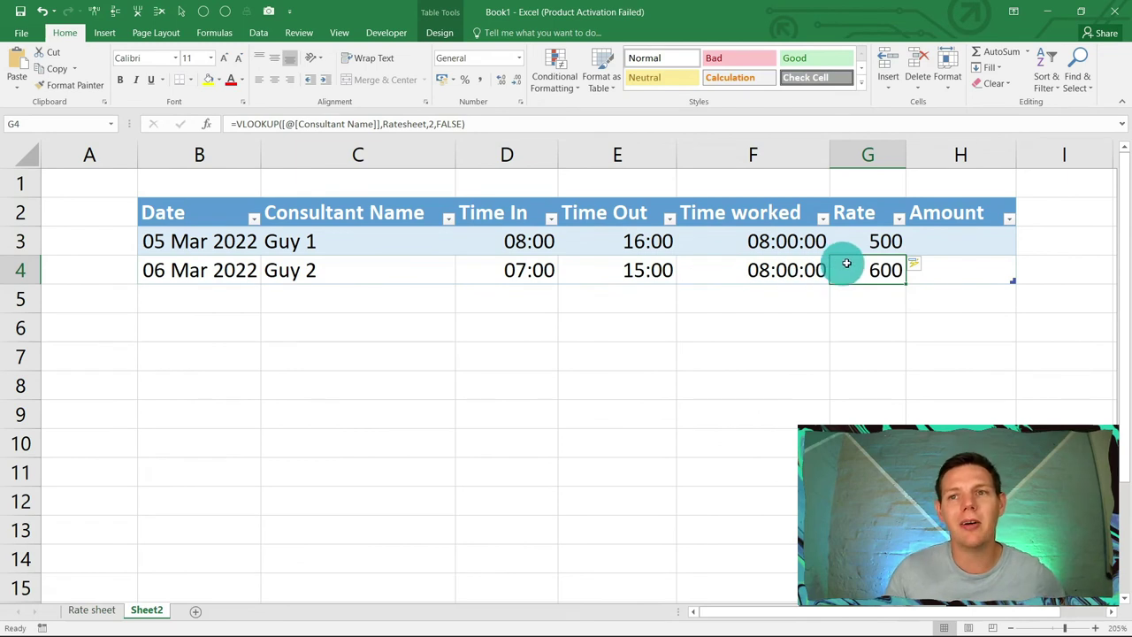
# Change the Consultant Name in C4 to Guy 3 from the validation list
pyautogui.click(870, 241)
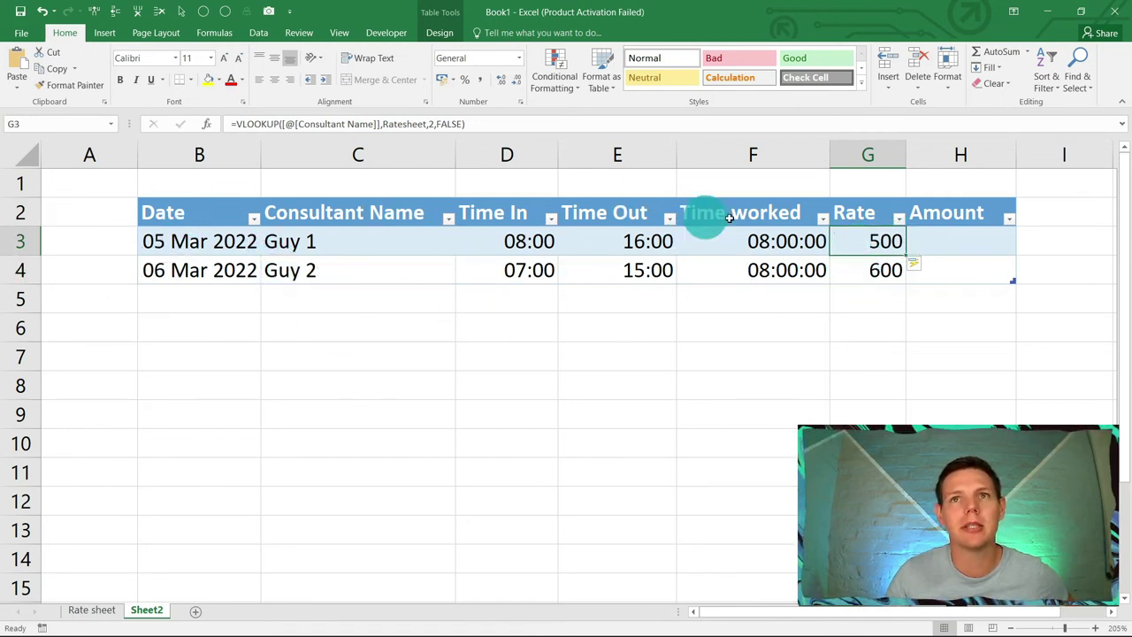
pyautogui.click(352, 271)
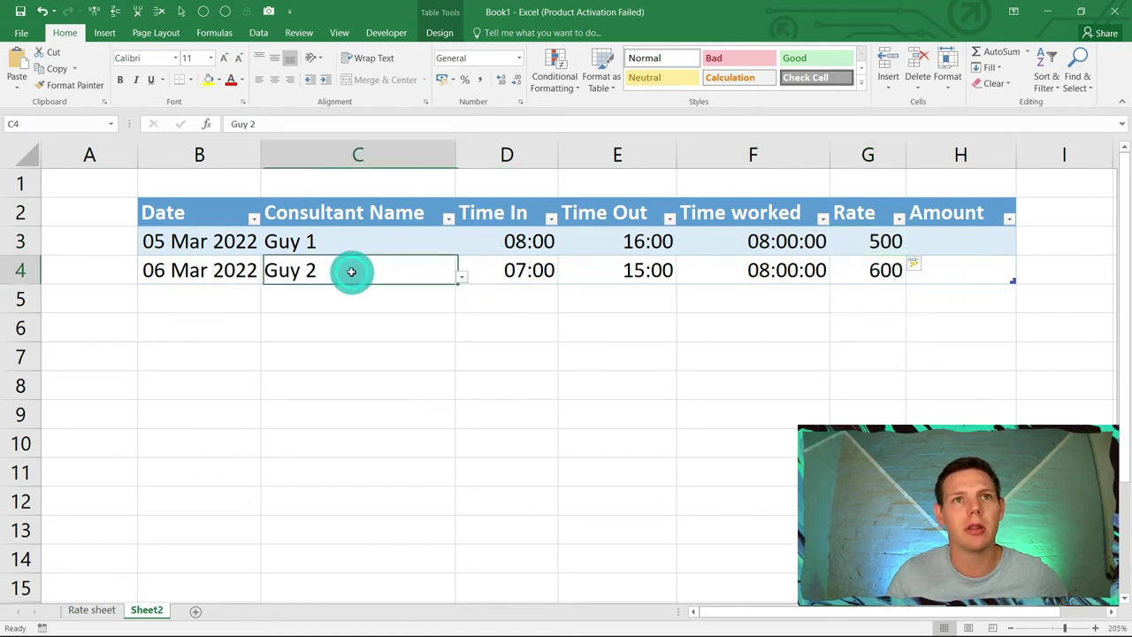
pyautogui.click(461, 277)
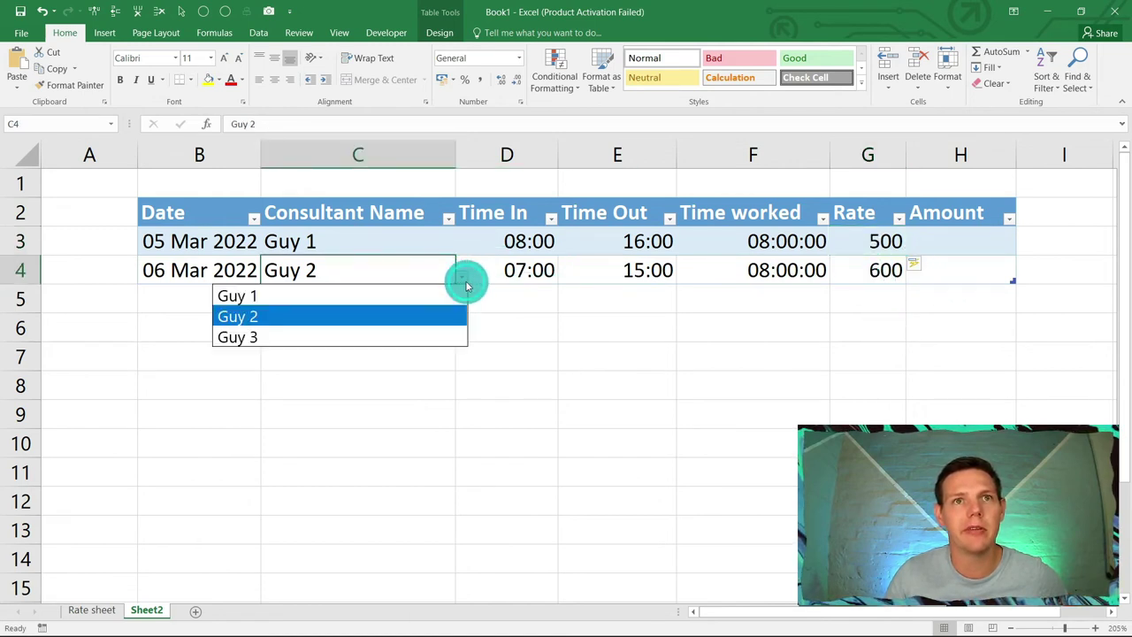
pyautogui.click(434, 335)
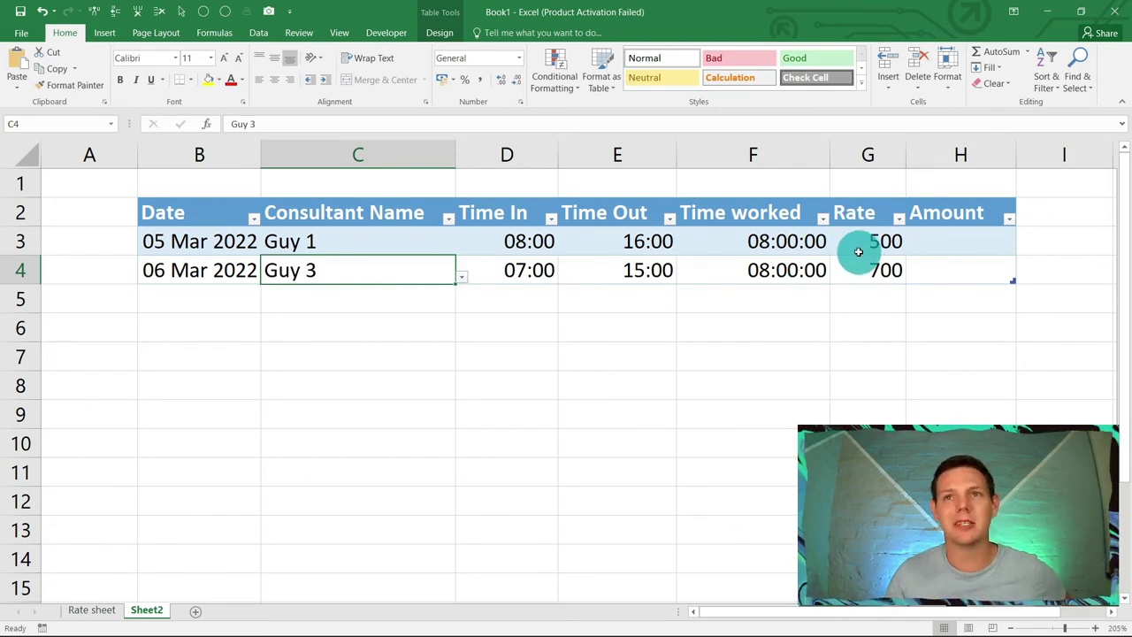
# Calculate the Amount in H3 by multiplying the row's Time worked by its Rate with structured table references
pyautogui.click(960, 242)
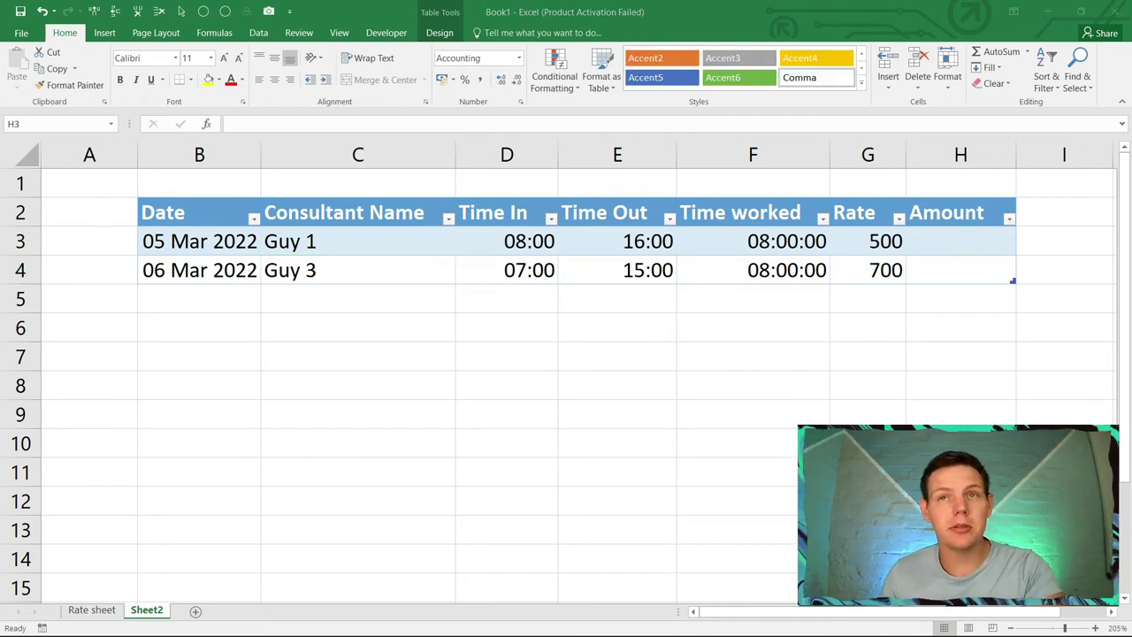
pyautogui.click(951, 244)
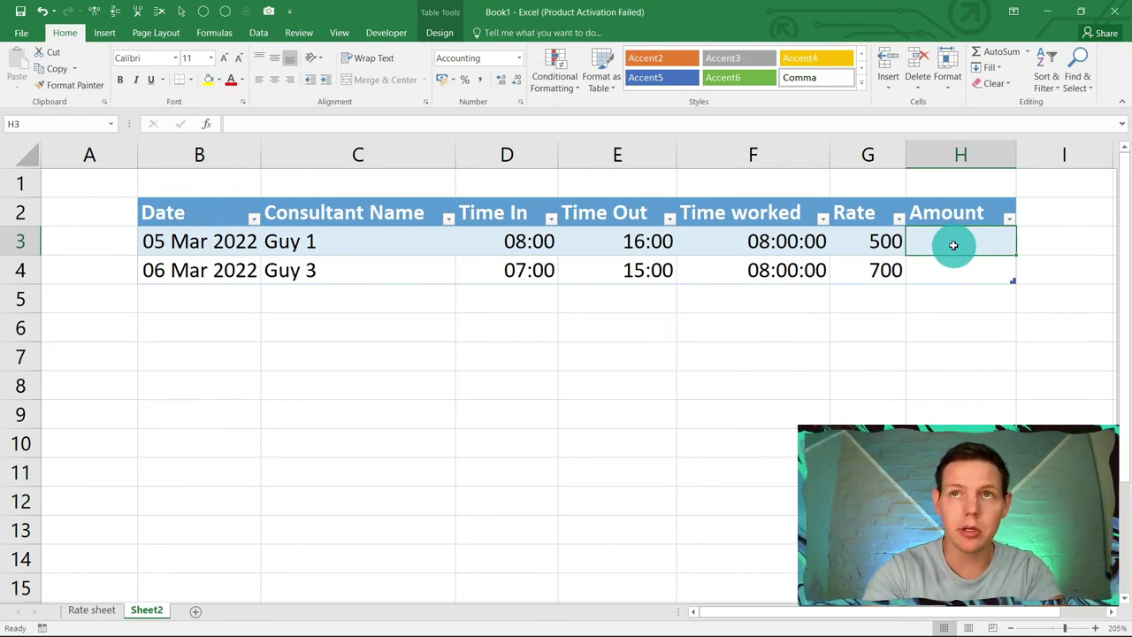
pyautogui.write('=')
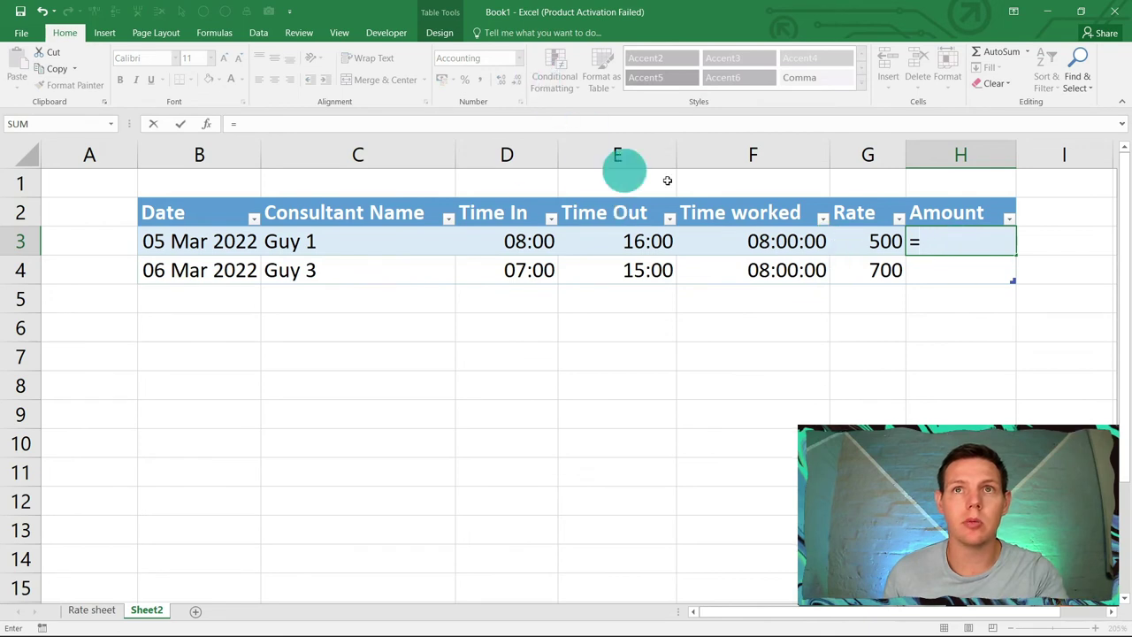
pyautogui.click(746, 239)
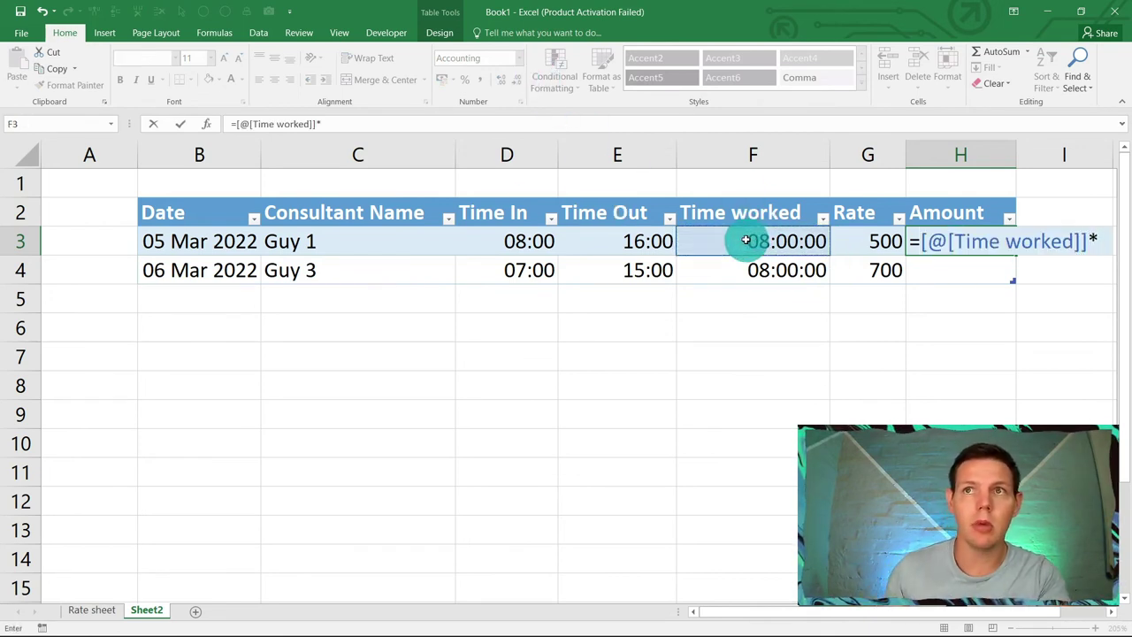
pyautogui.write('*')
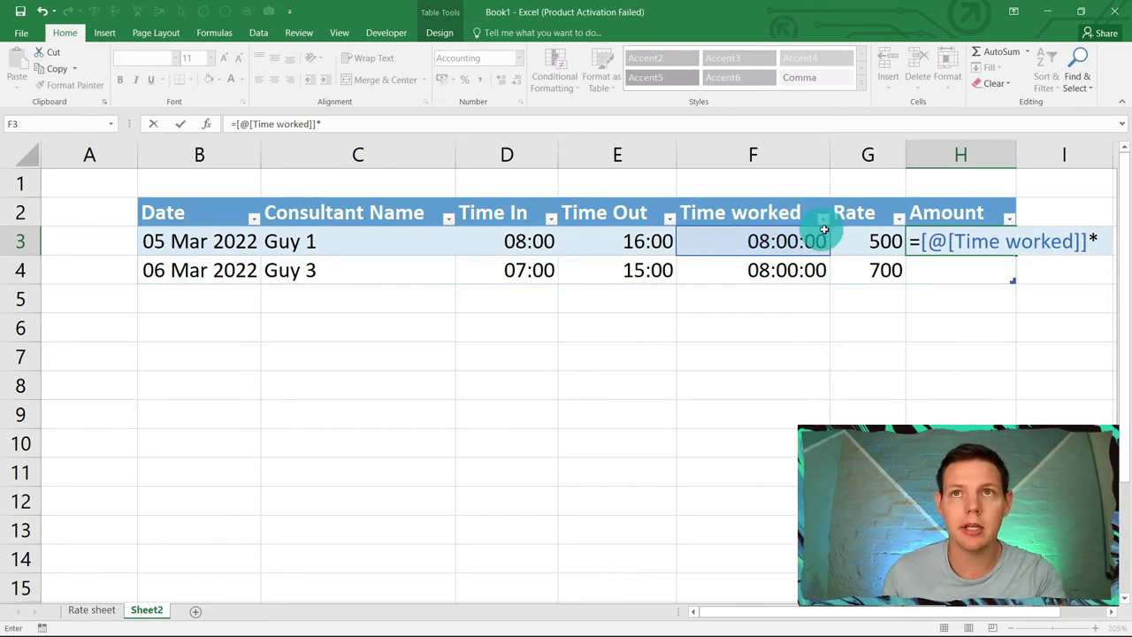
pyautogui.click(858, 239)
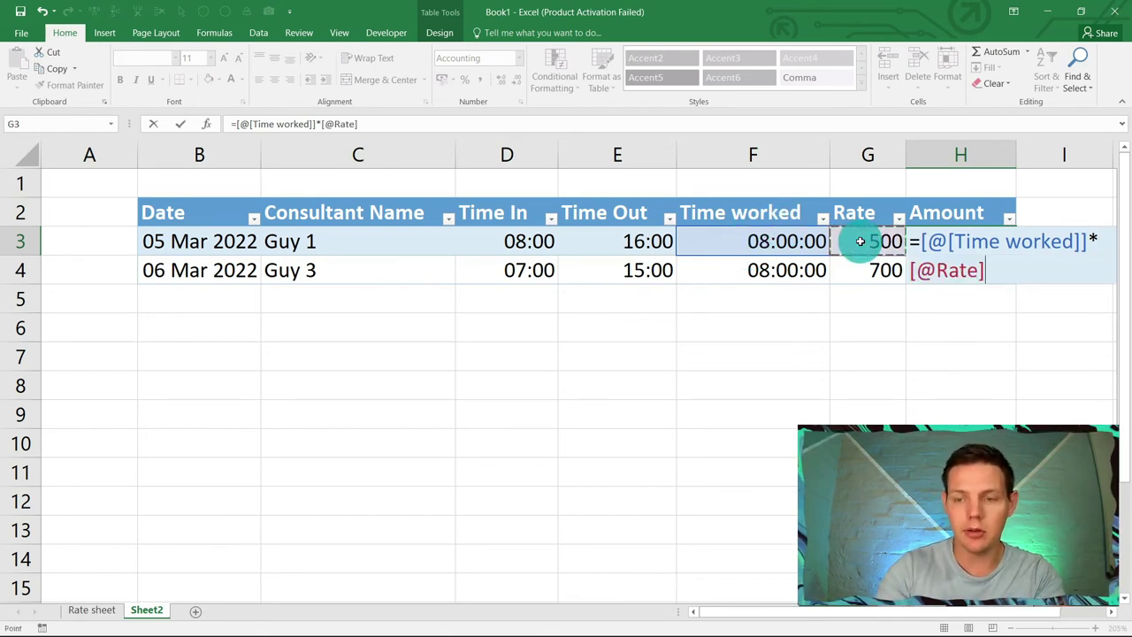
pyautogui.press('Return')
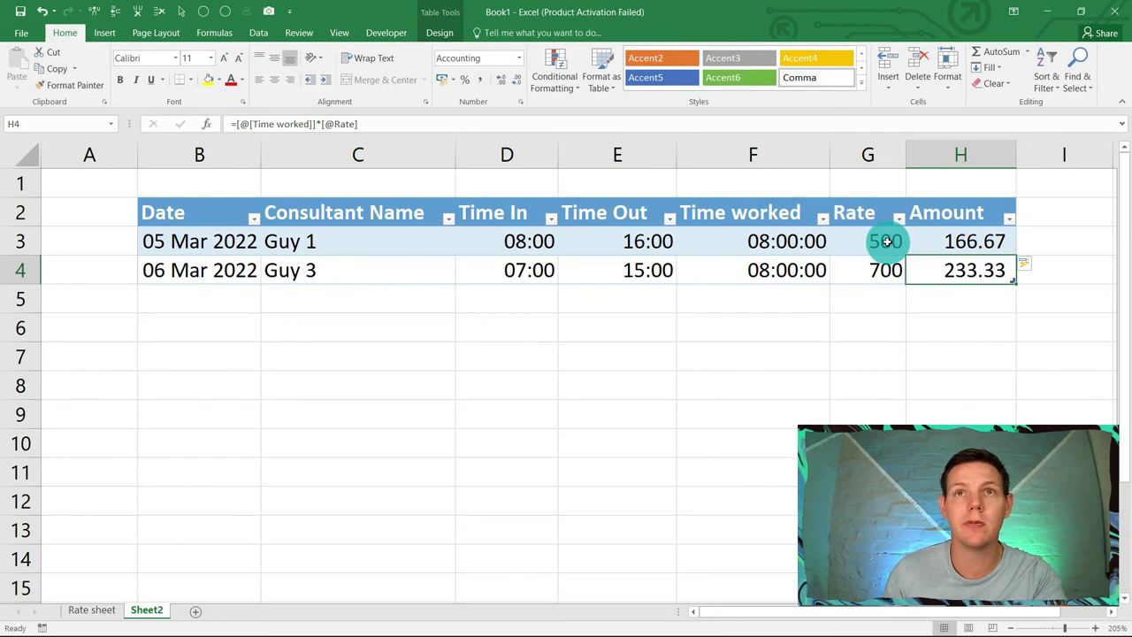
# Extend the Amount formula in H3 with a multiplication by 24 and check the formulas in H3 and H4
pyautogui.click(940, 251)
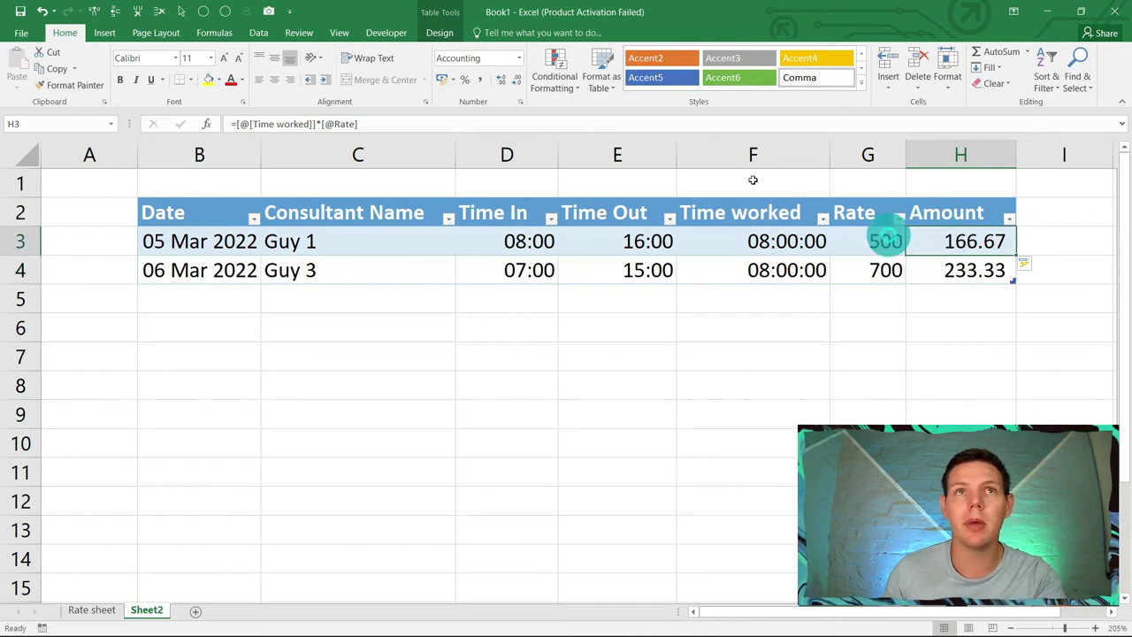
pyautogui.click(462, 124)
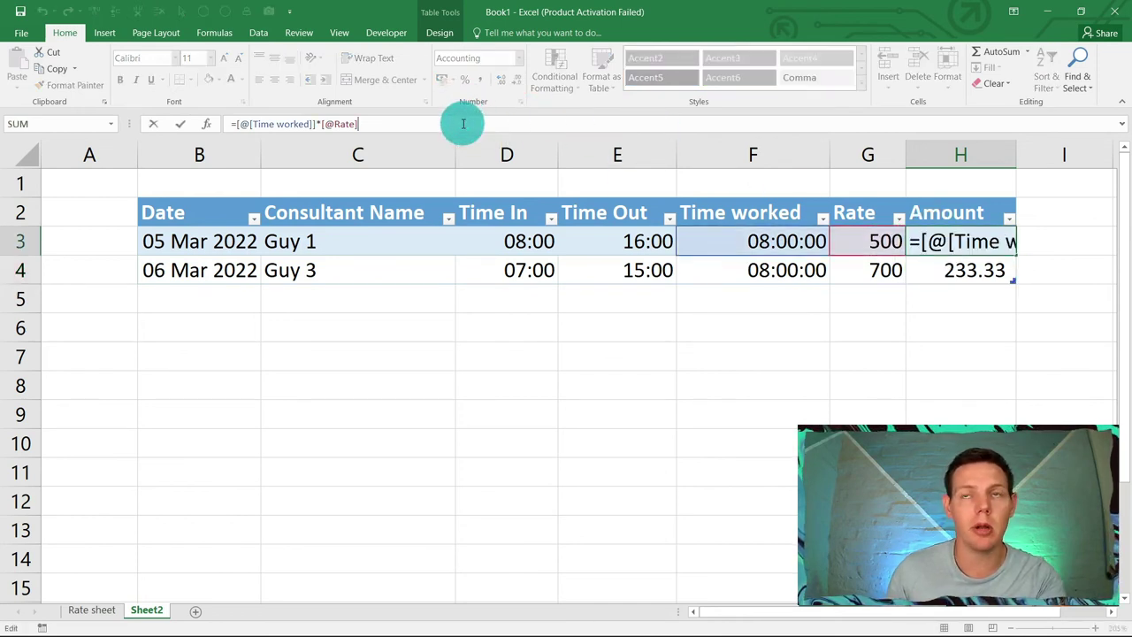
pyautogui.write('*24')
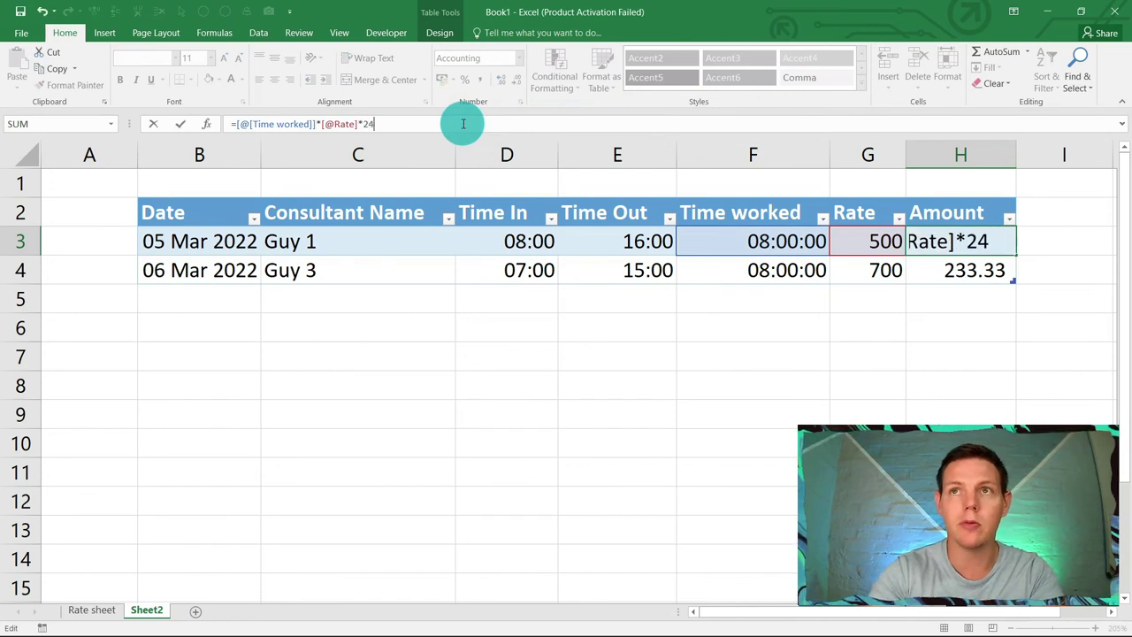
pyautogui.press('Return')
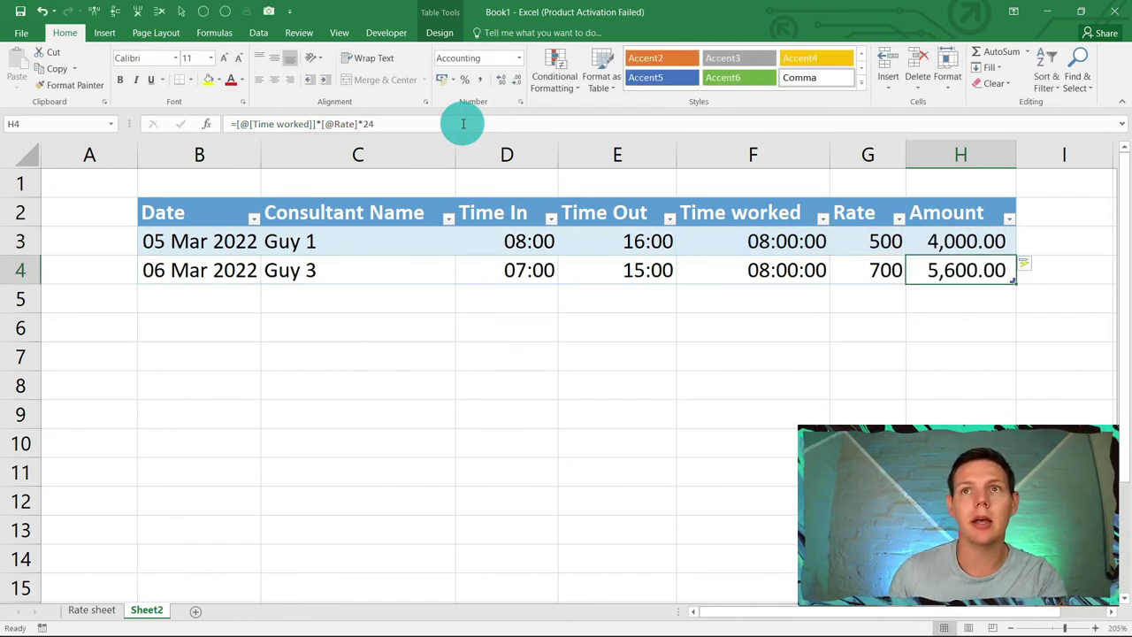
pyautogui.click(977, 251)
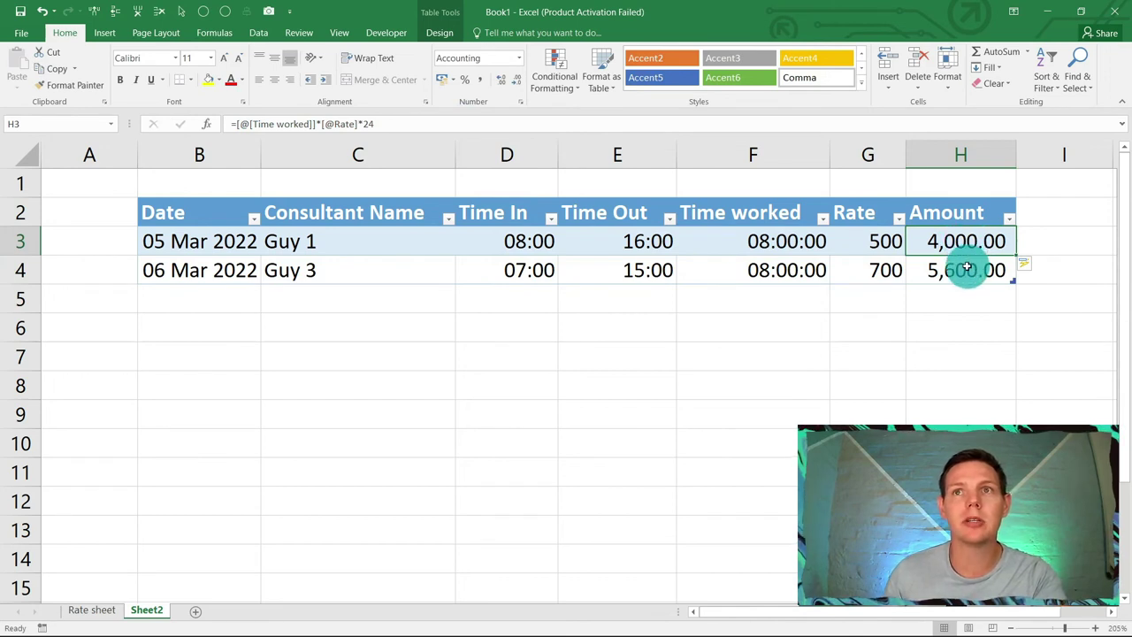
pyautogui.click(967, 267)
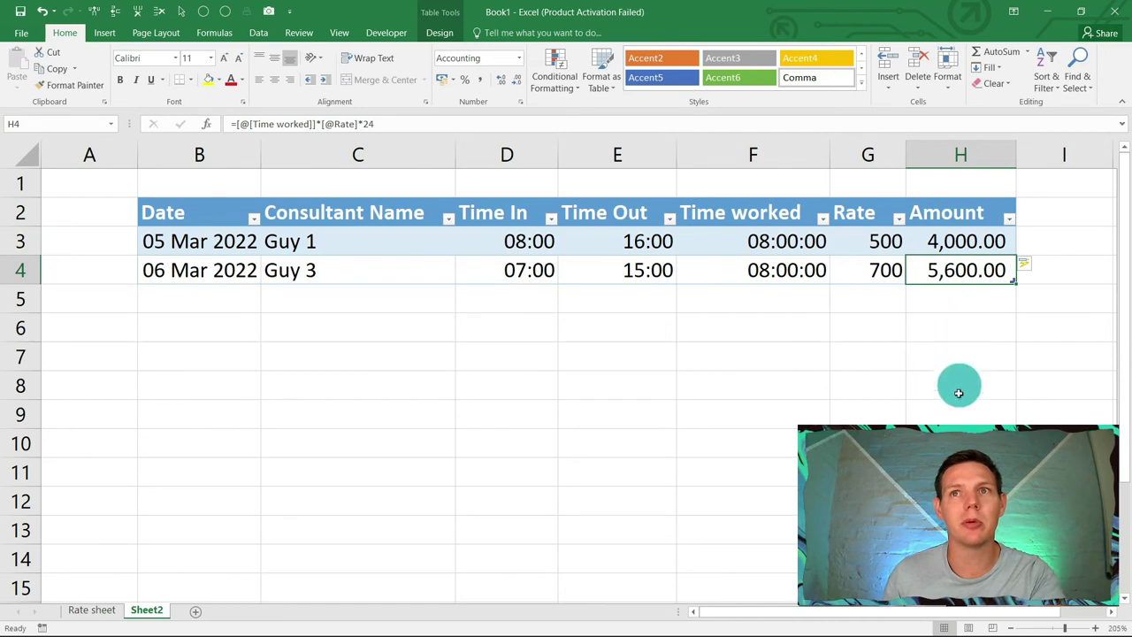
# Test the date validation in B5 below the table by trying to enter the text 3df
pyautogui.click(186, 308)
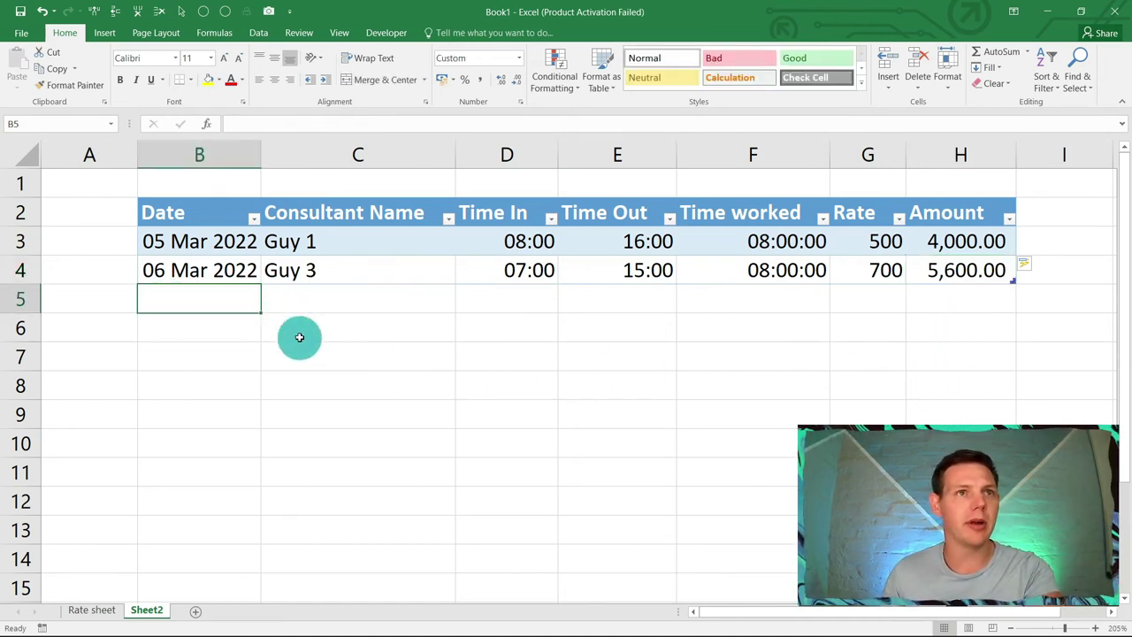
pyautogui.write('3df')
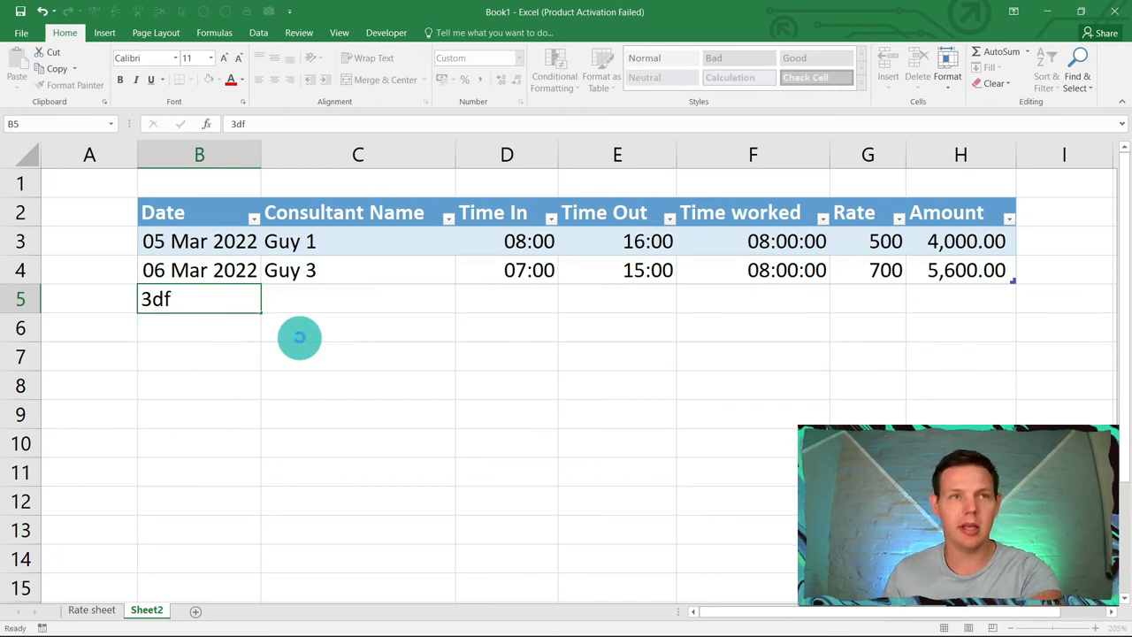
pyautogui.click(299, 337)
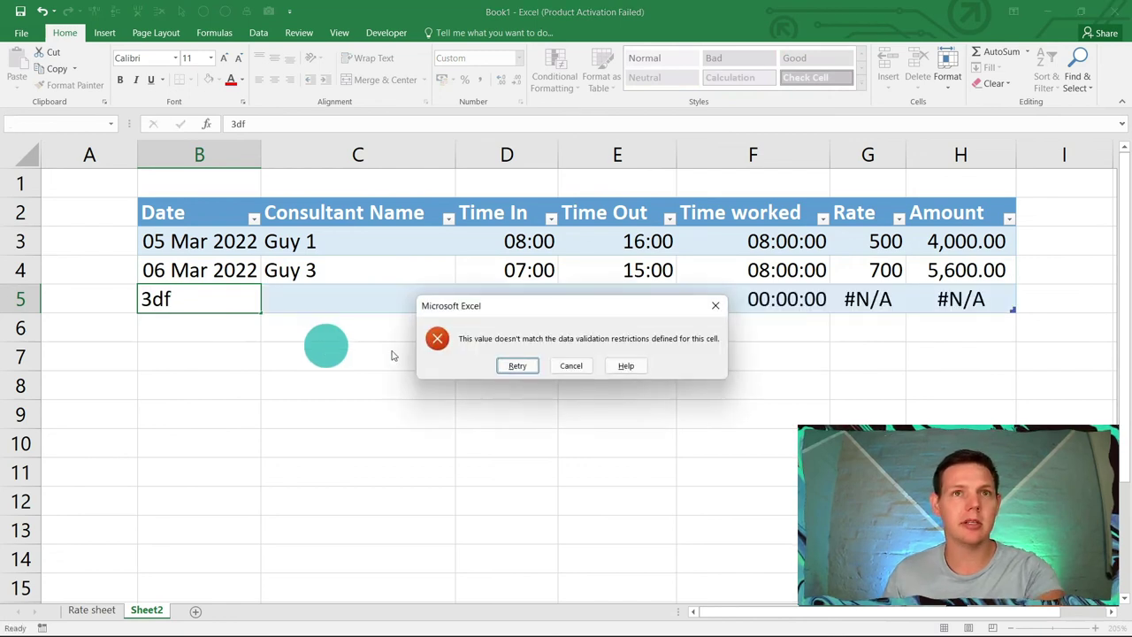
pyautogui.click(502, 373)
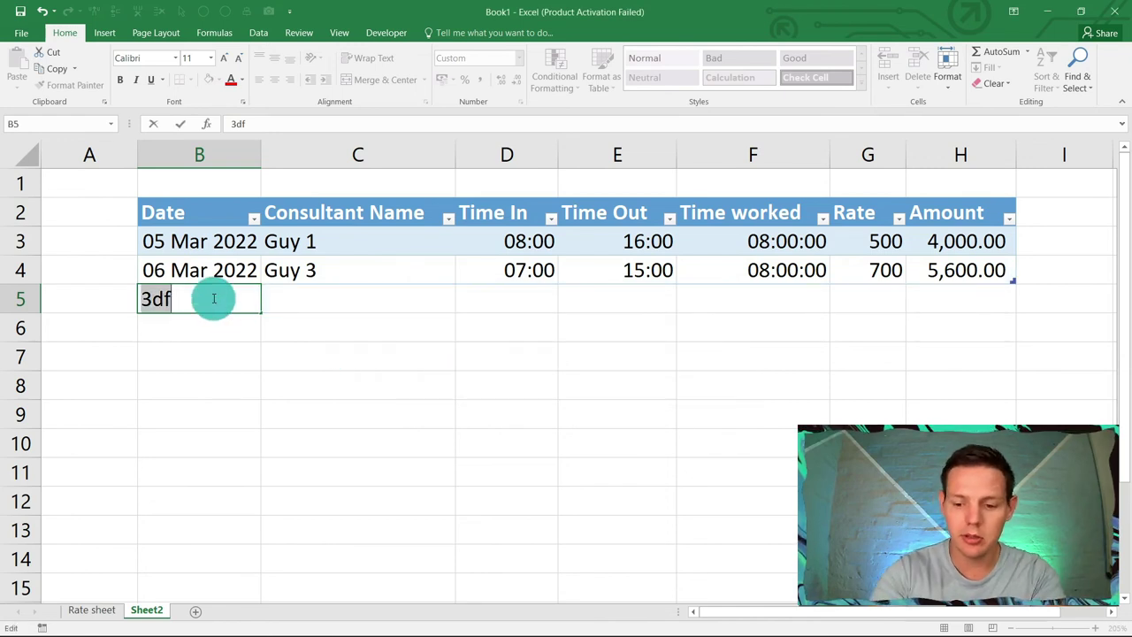
# Enter the Date 2022/03/07 in B5 and choose Guy 2 from the validation list as the Consultant Name in C5
pyautogui.write('2022/03/07')
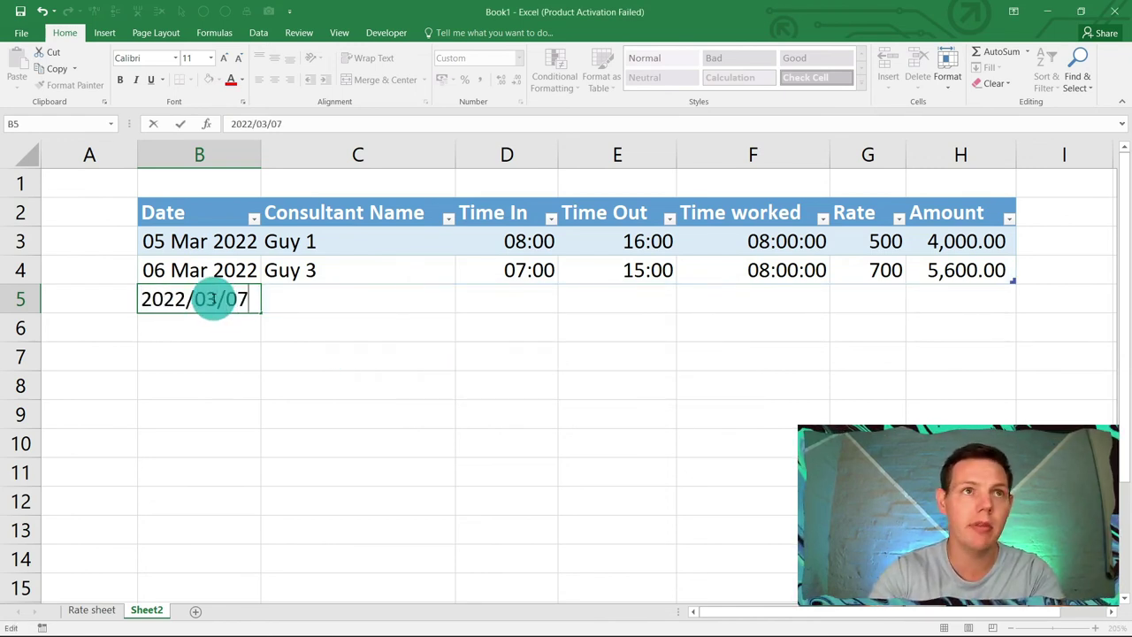
pyautogui.press('Return')
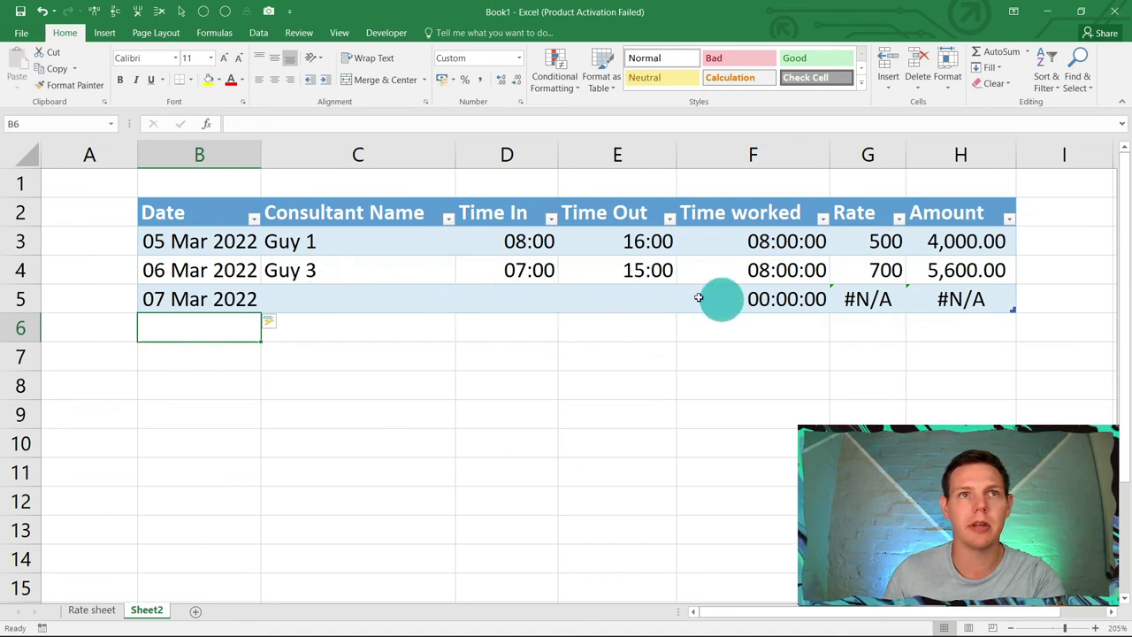
pyautogui.click(328, 299)
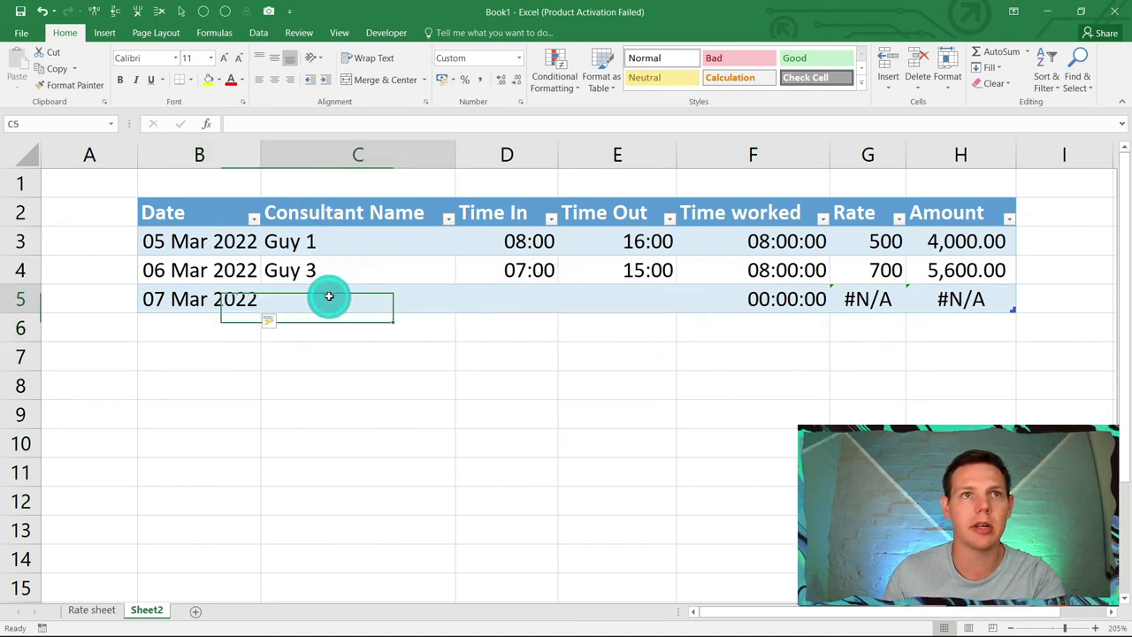
pyautogui.click(460, 306)
pyautogui.click(436, 341)
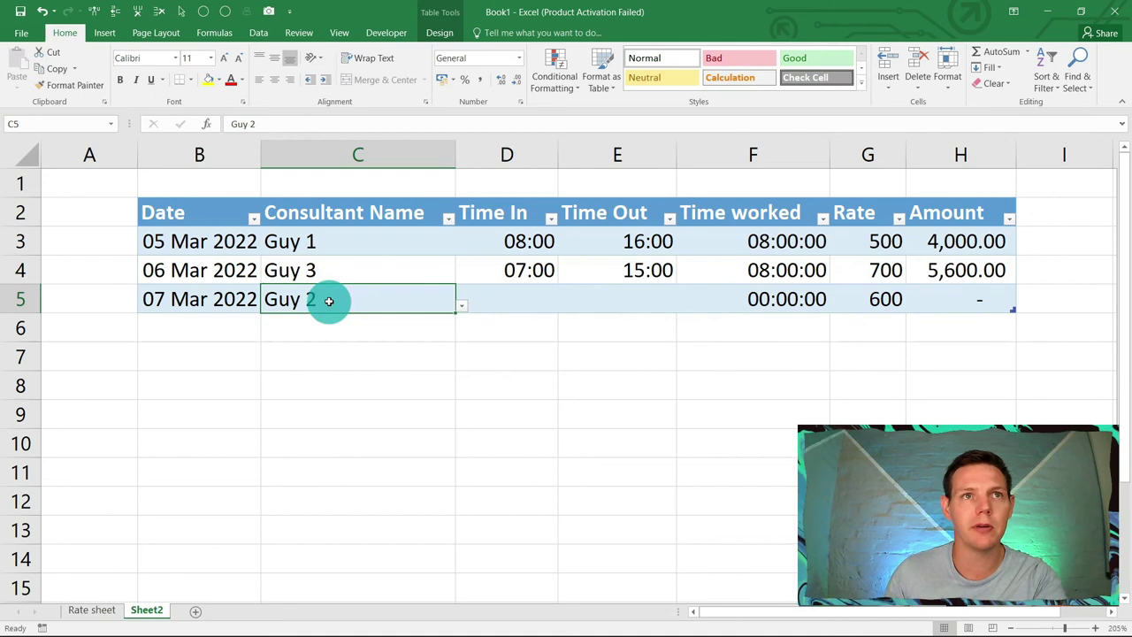
# Test the Time In cell D5 for validation by entering the text cwewg
pyautogui.click(495, 300)
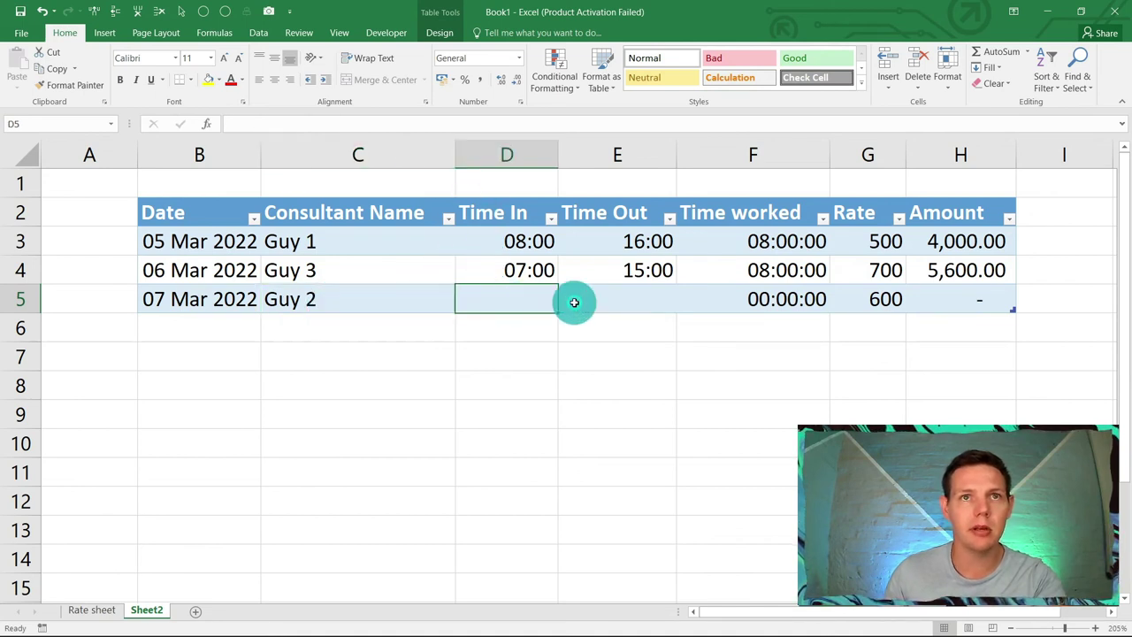
pyautogui.write('cwewg')
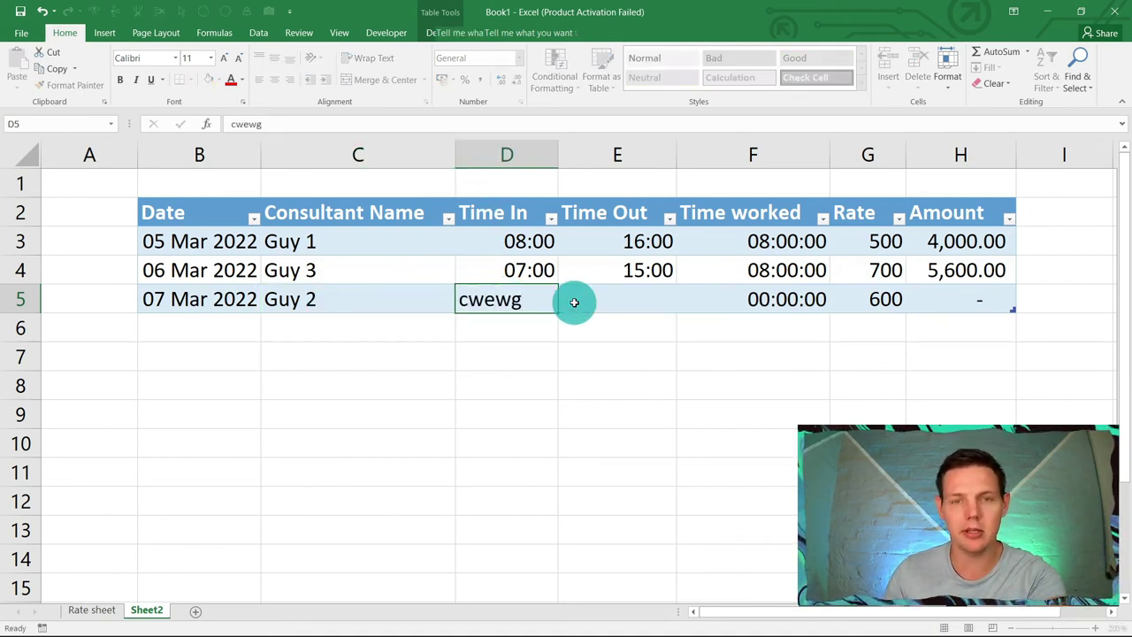
pyautogui.press('Return')
pyautogui.click(543, 296)
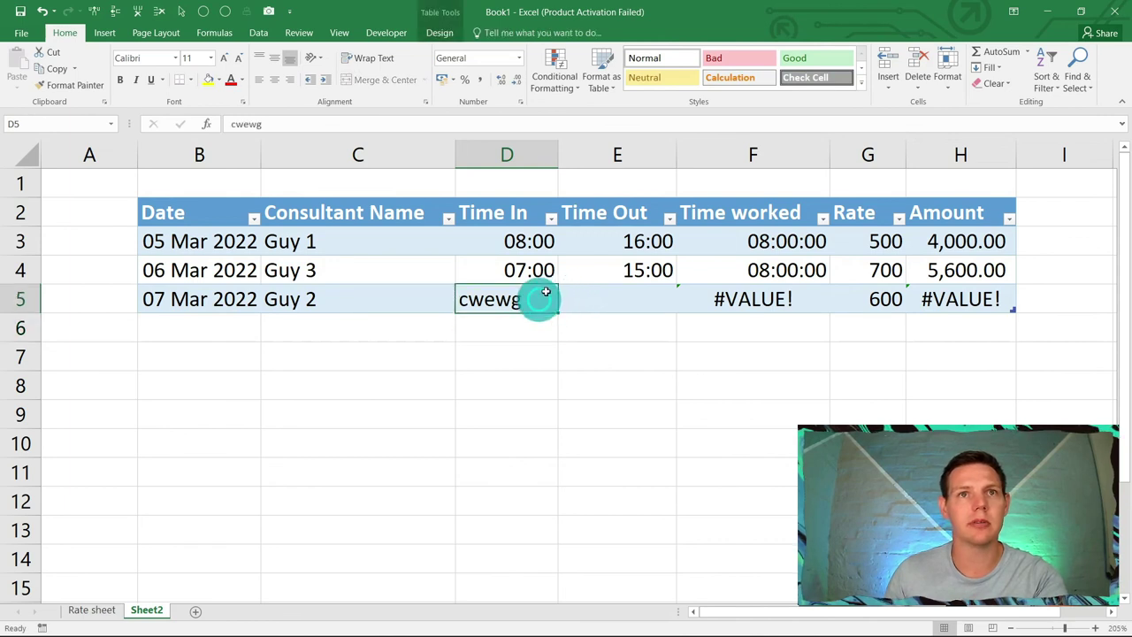
# Fill the Time In and Time Out of row 4 down to row 5 and test D5 with the text c22f
pyautogui.moveTo(541, 268); pyautogui.dragTo(588, 266)
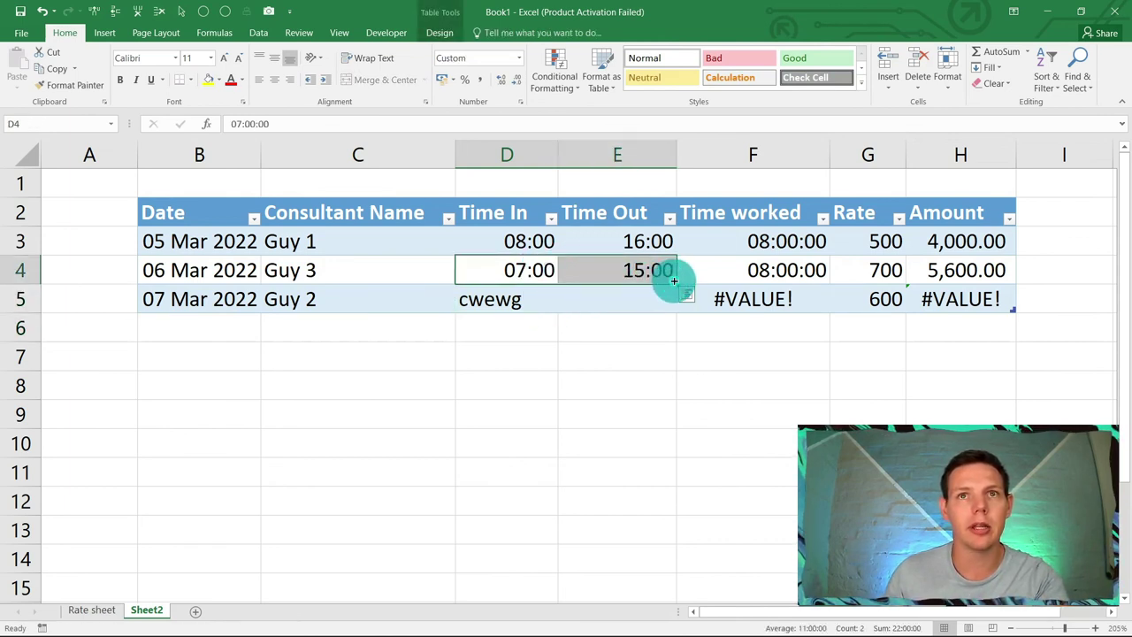
pyautogui.moveTo(674, 280); pyautogui.dragTo(675, 305)
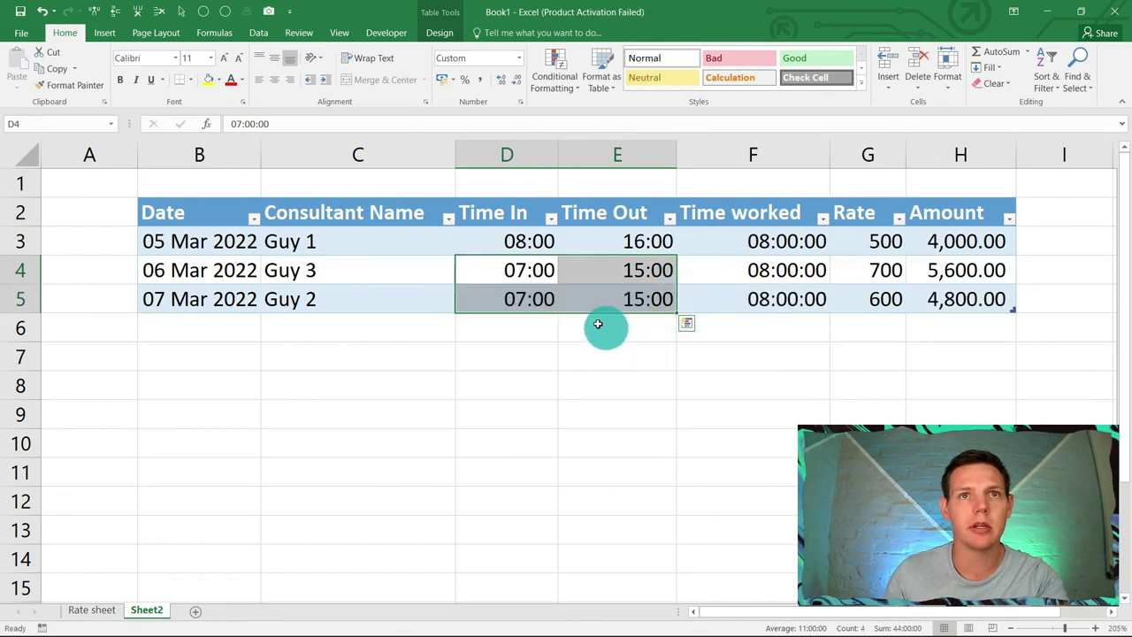
pyautogui.click(522, 298)
pyautogui.write('c2')
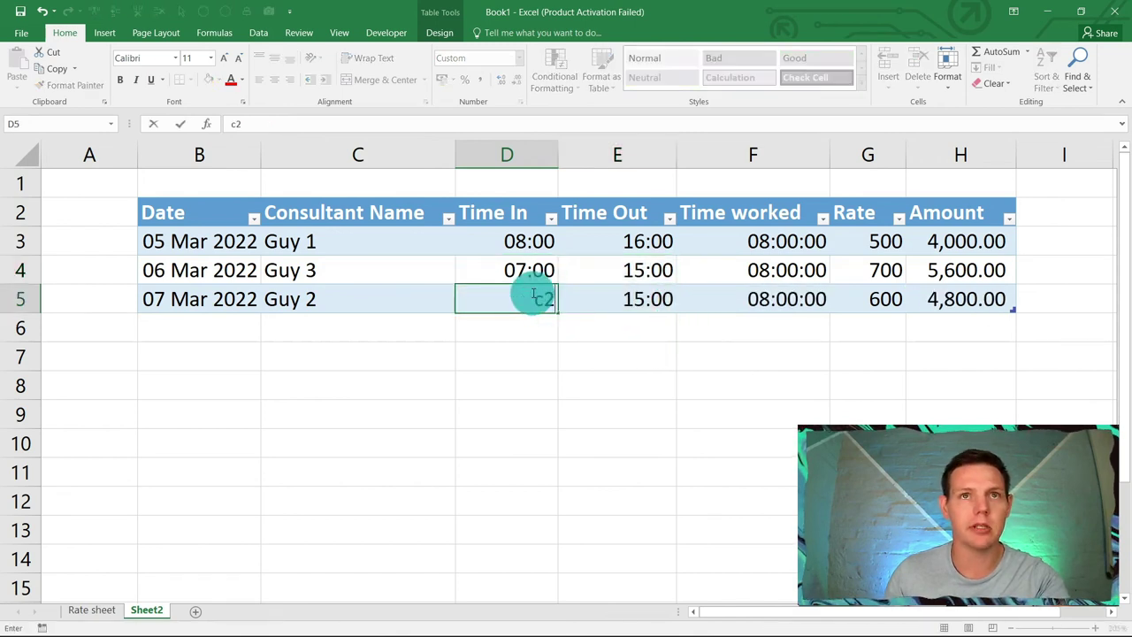
pyautogui.write('2f')
pyautogui.press('Return')
pyautogui.click(539, 296)
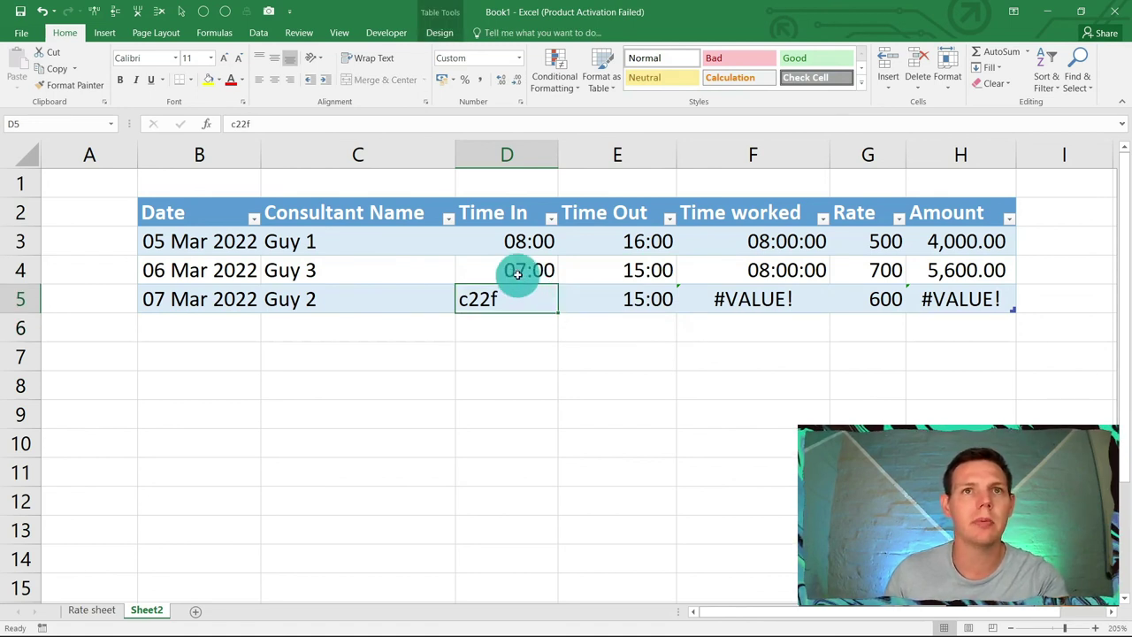
# Fill the Time In and Time Out of row 3 down through row 5 and test the validation in D5 with the text fg
pyautogui.moveTo(519, 244); pyautogui.dragTo(672, 301)
pyautogui.click(525, 298)
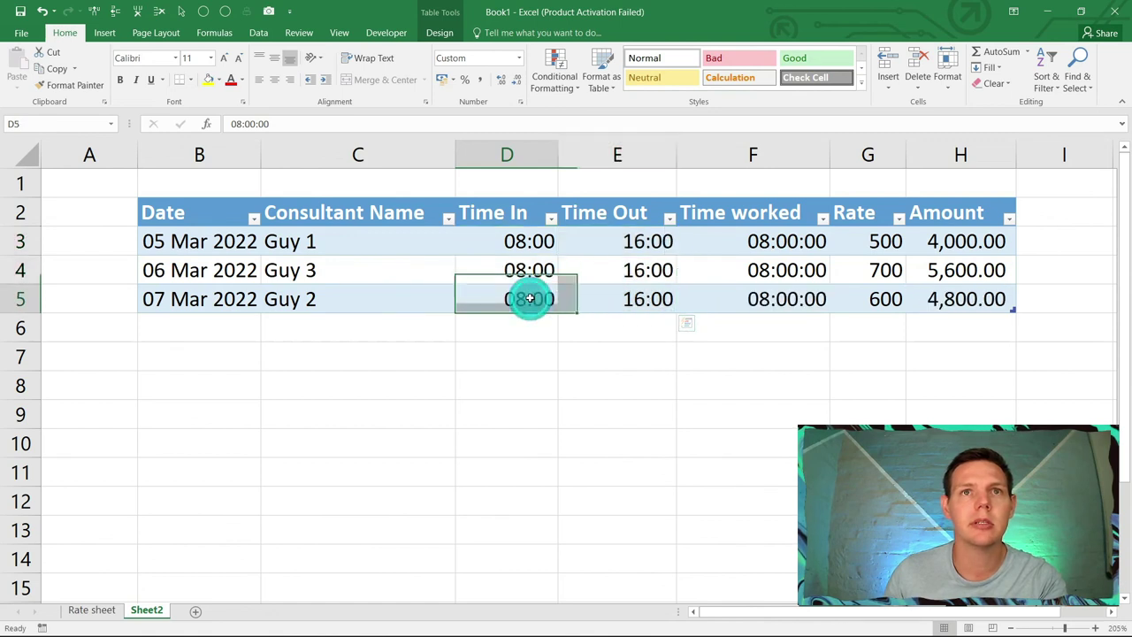
pyautogui.write('fg')
pyautogui.press('Return')
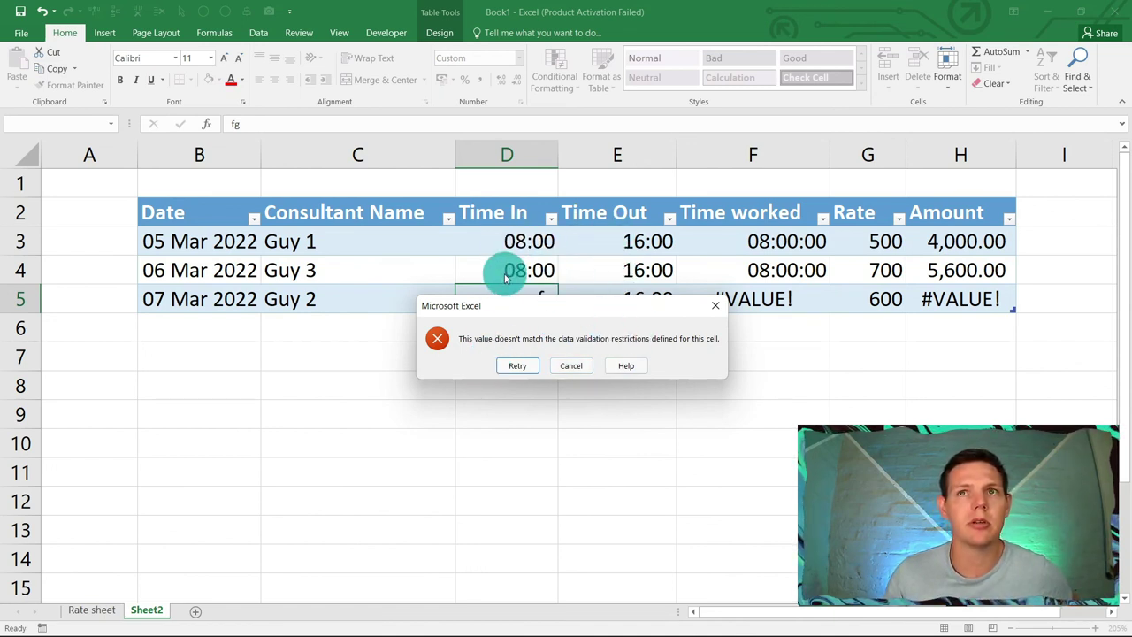
pyautogui.click(517, 365)
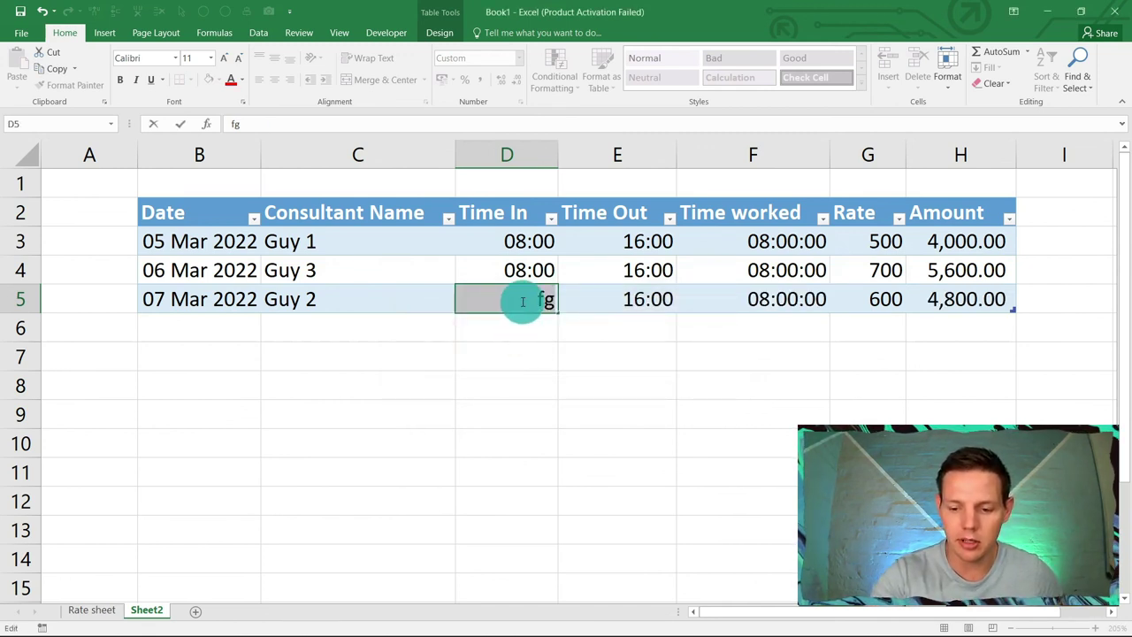
# Enter 11:00 as the Time In and 13:00 as the Time Out in row 5
pyautogui.write('11:00')
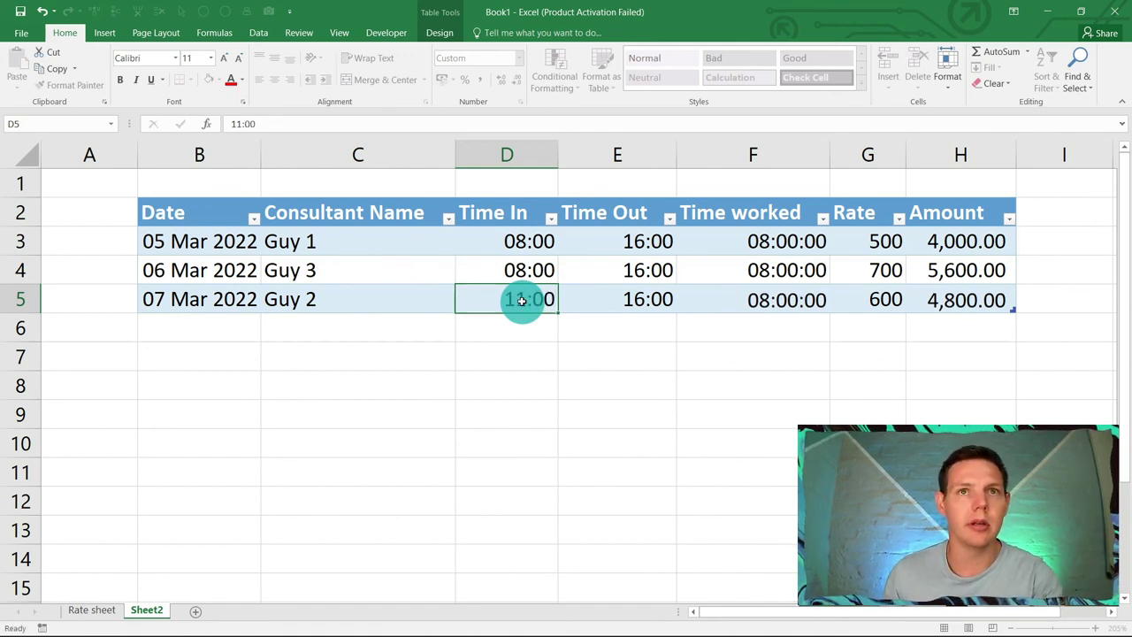
pyautogui.press('Tab')
pyautogui.write('13:00')
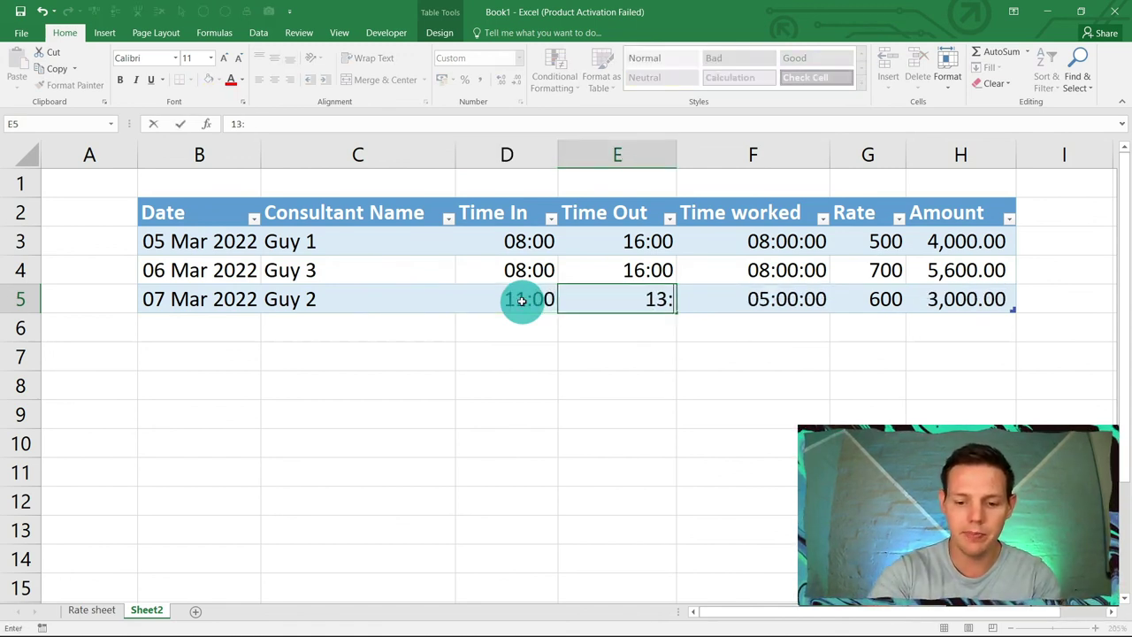
pyautogui.press('Tab')
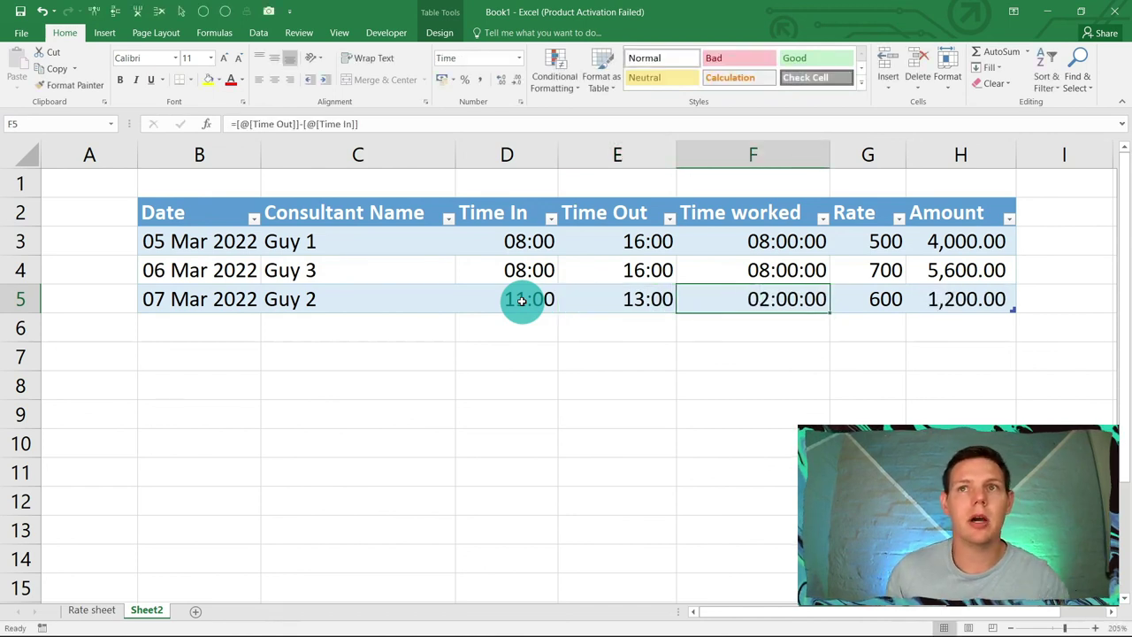